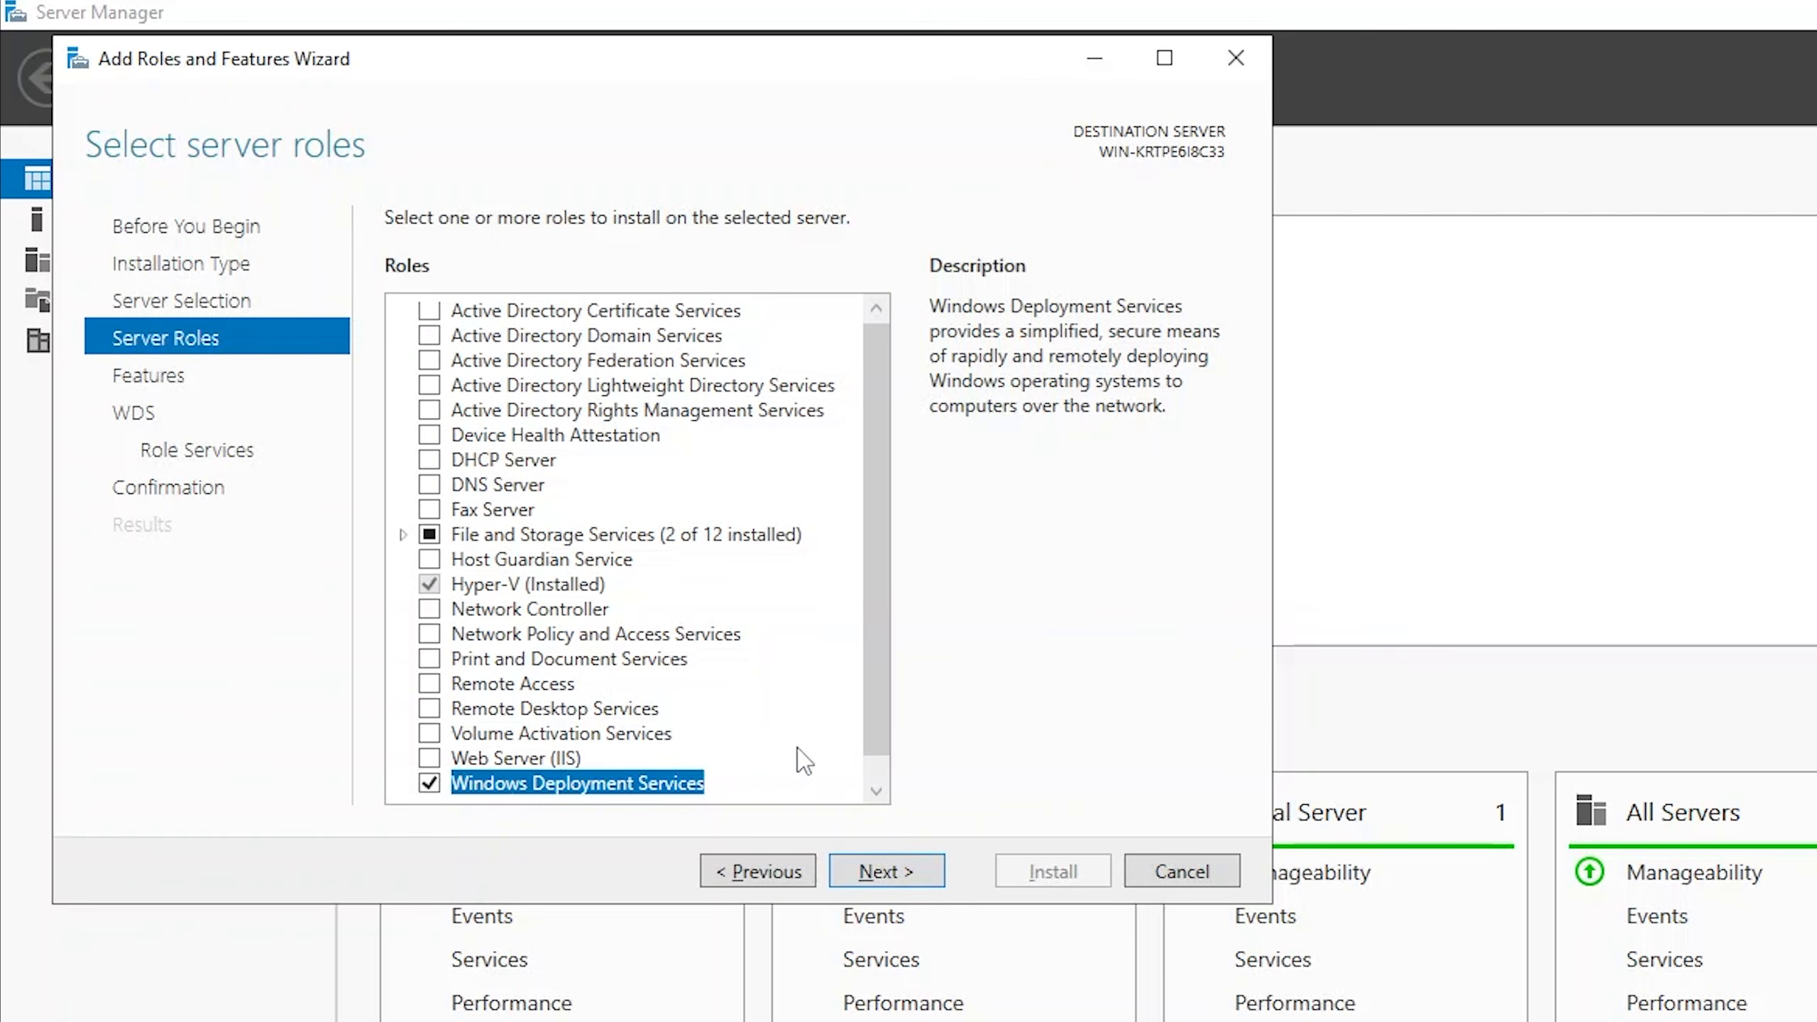
Install the Windows Deployment Services role with the Deployment Server and Transport Server role services, without extra features, and close the wizard.
left_click(886, 872)
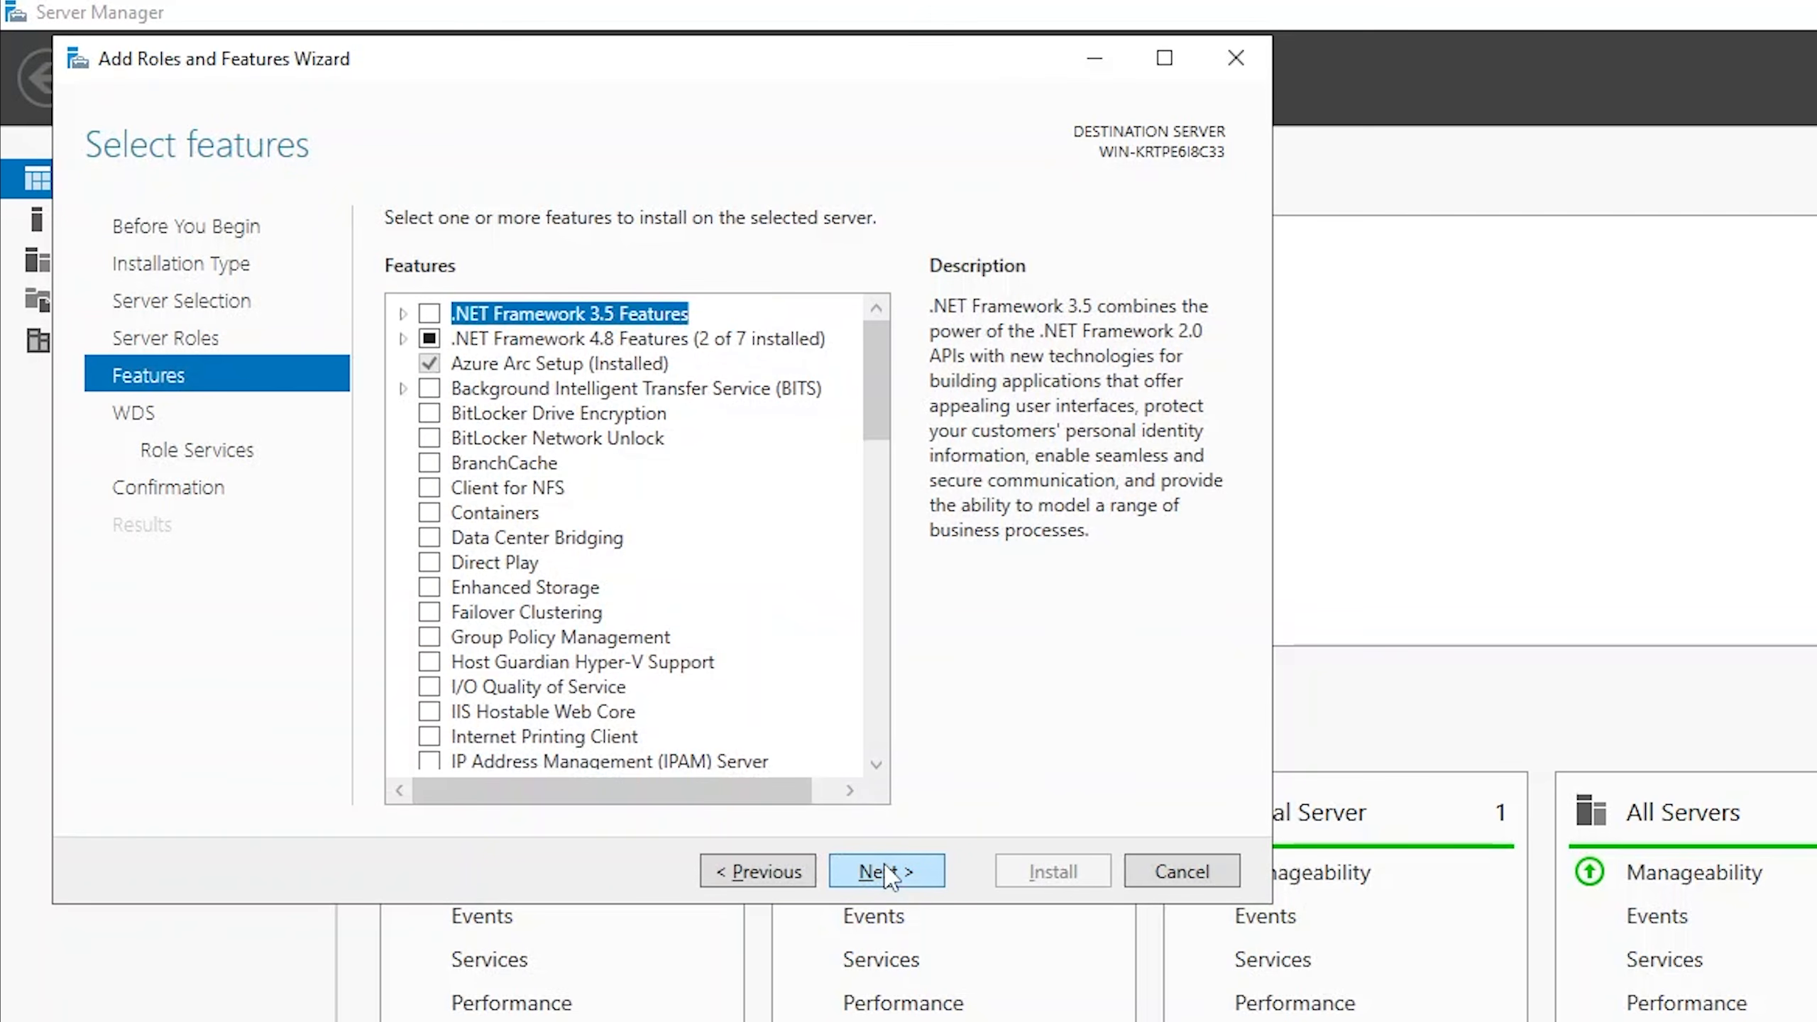
left_click(888, 872)
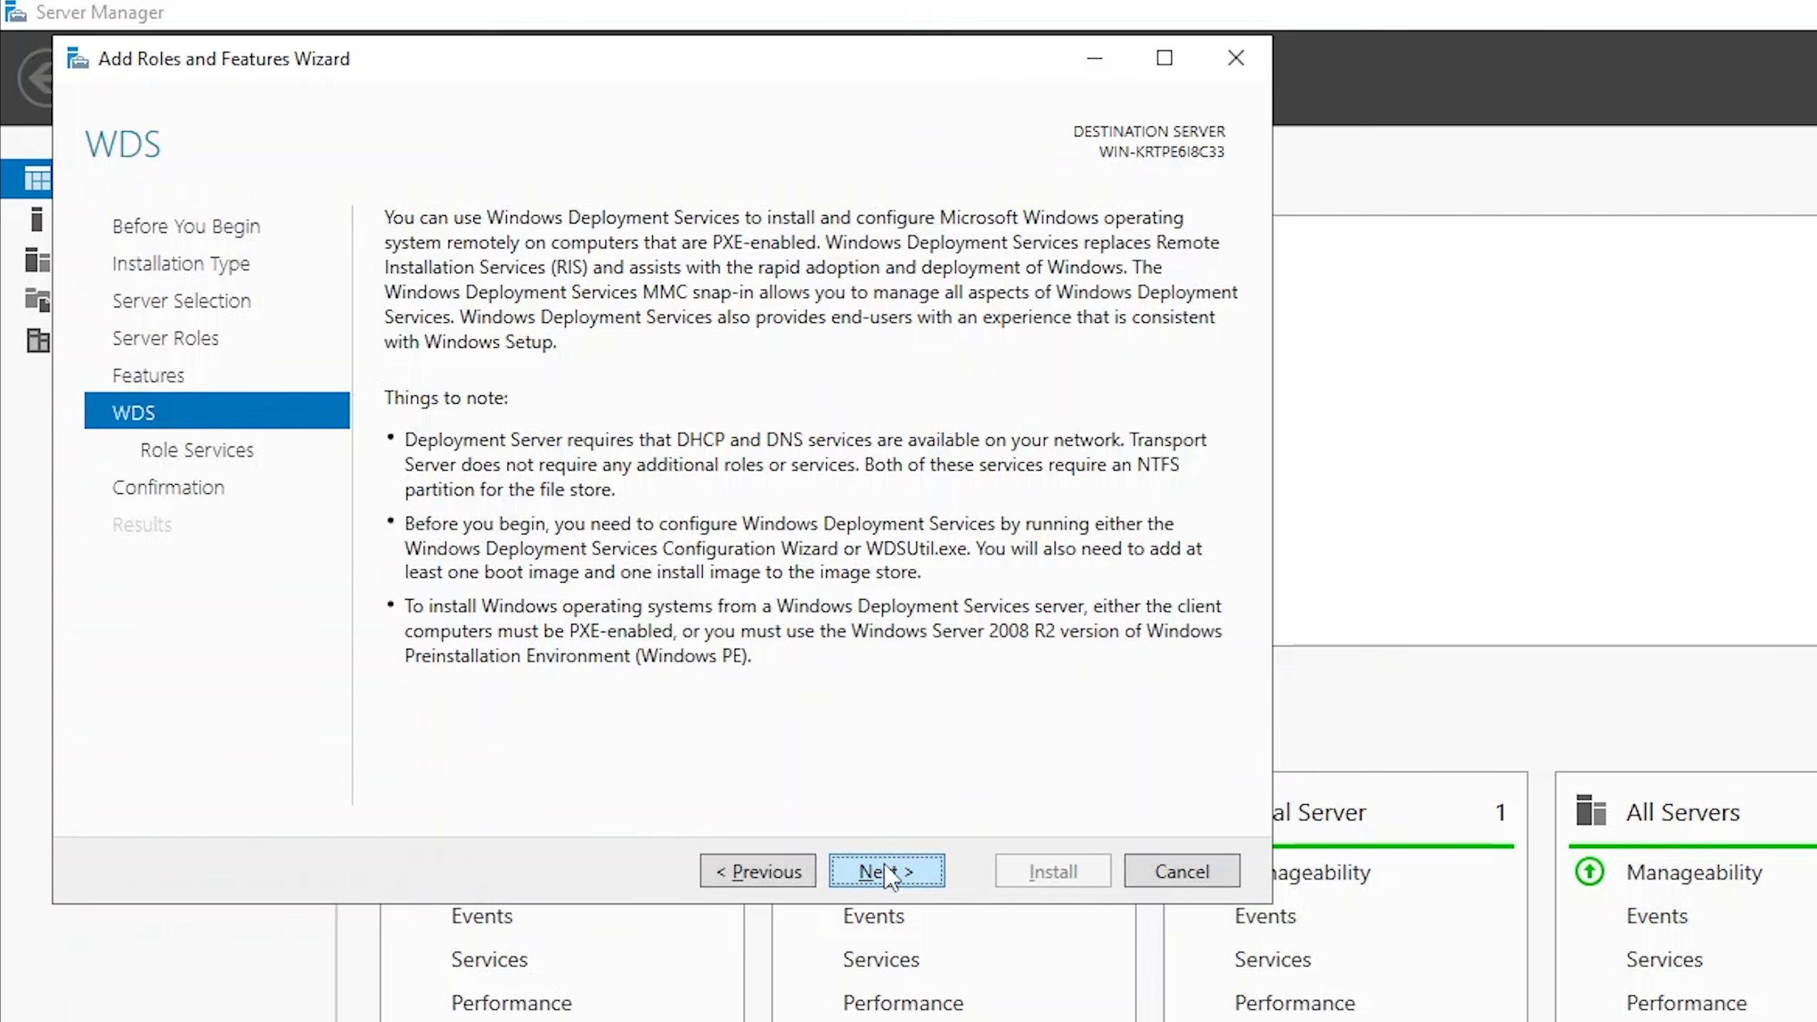
left_click(887, 872)
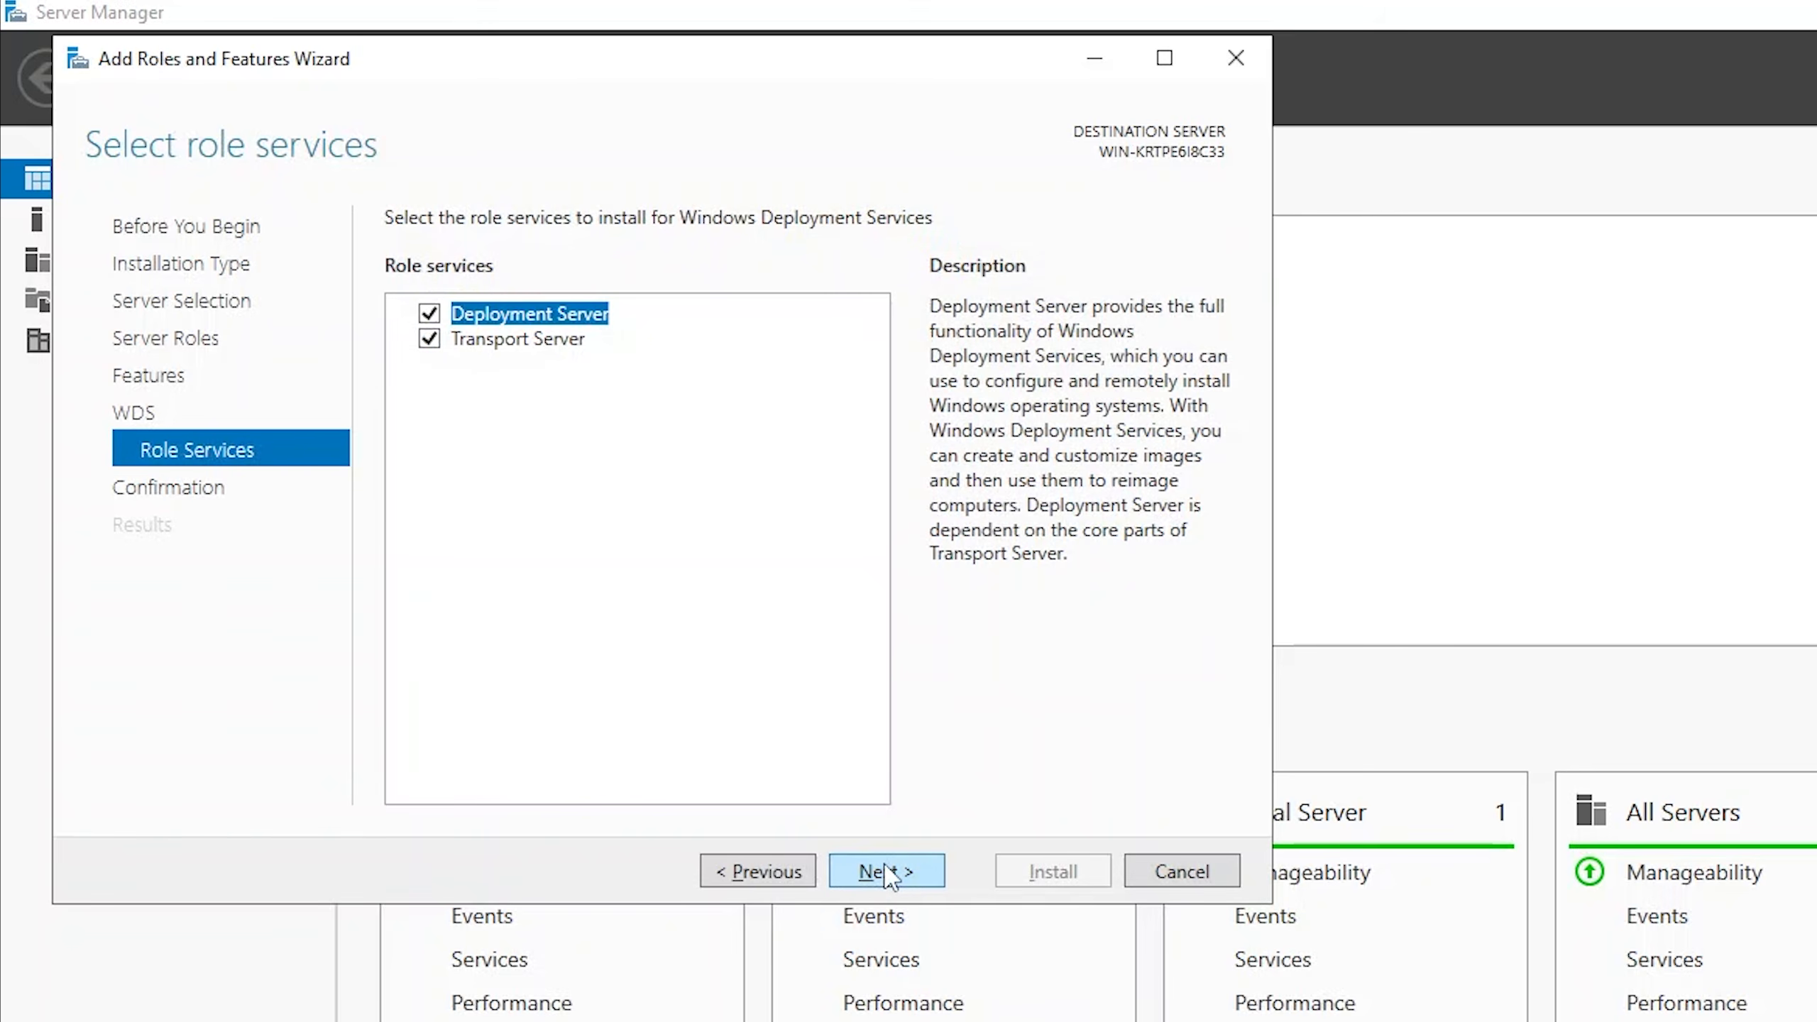
left_click(887, 872)
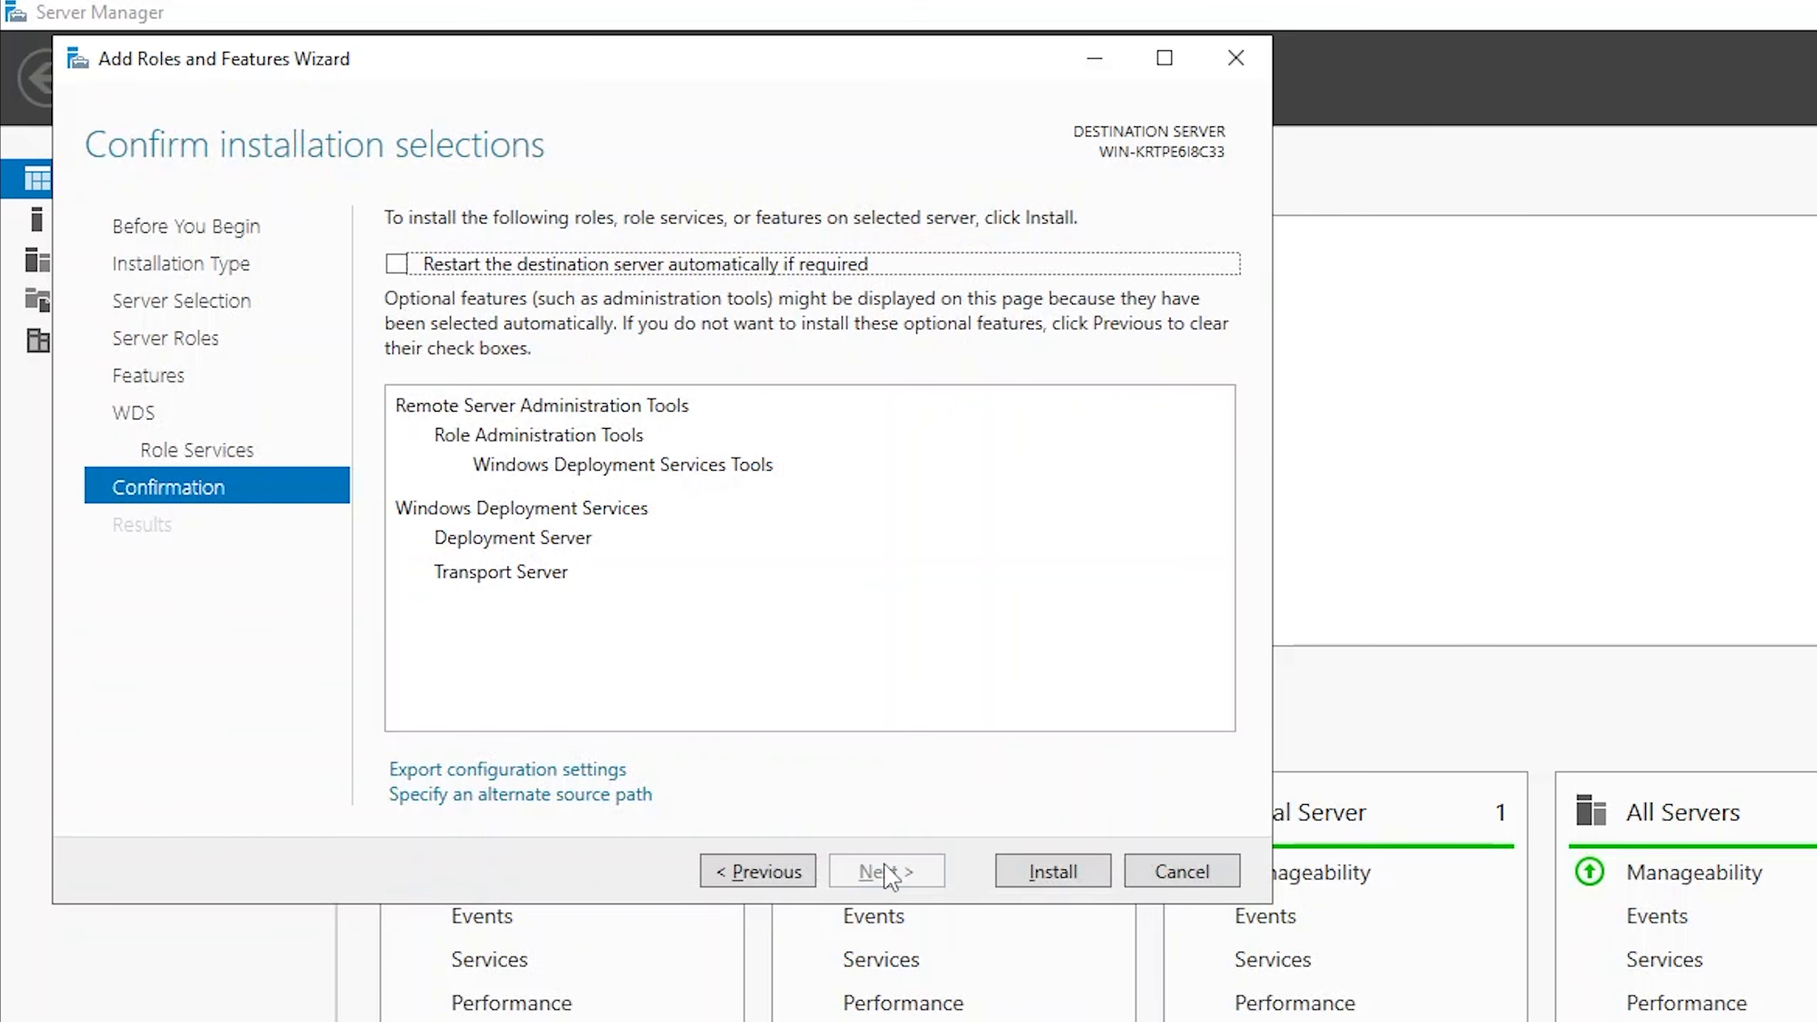
left_click(1049, 873)
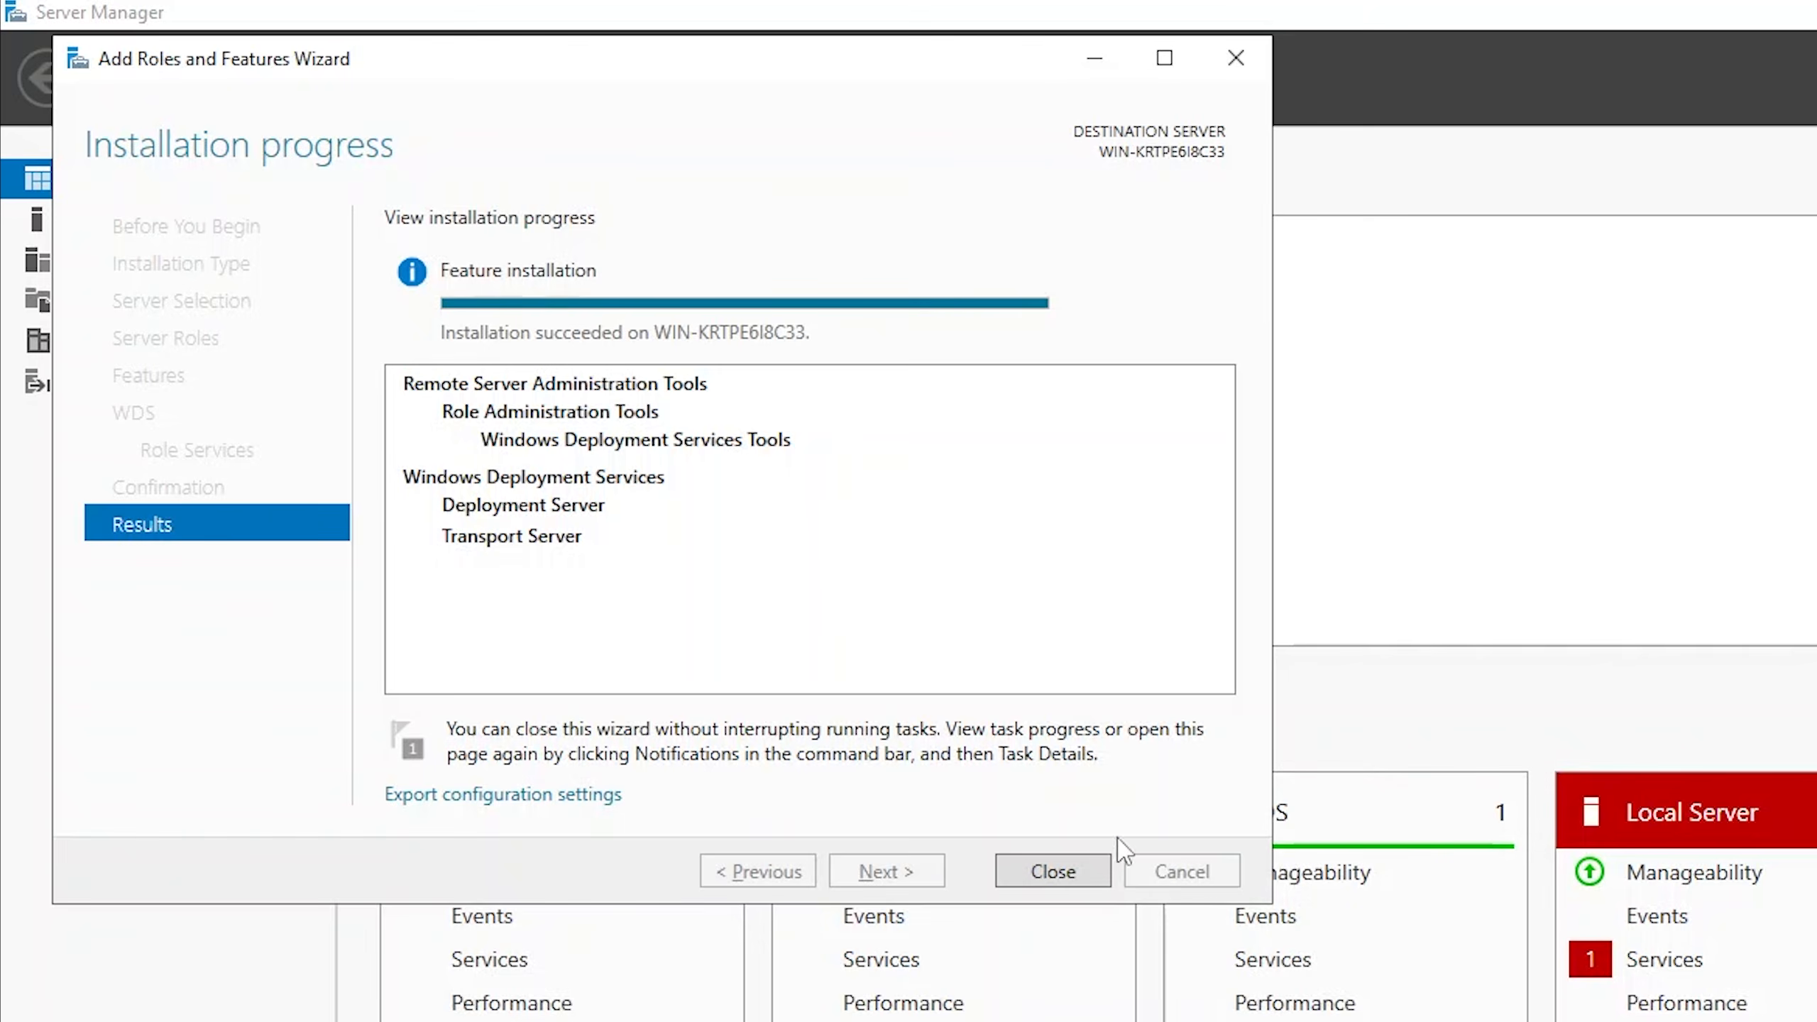
left_click(1059, 868)
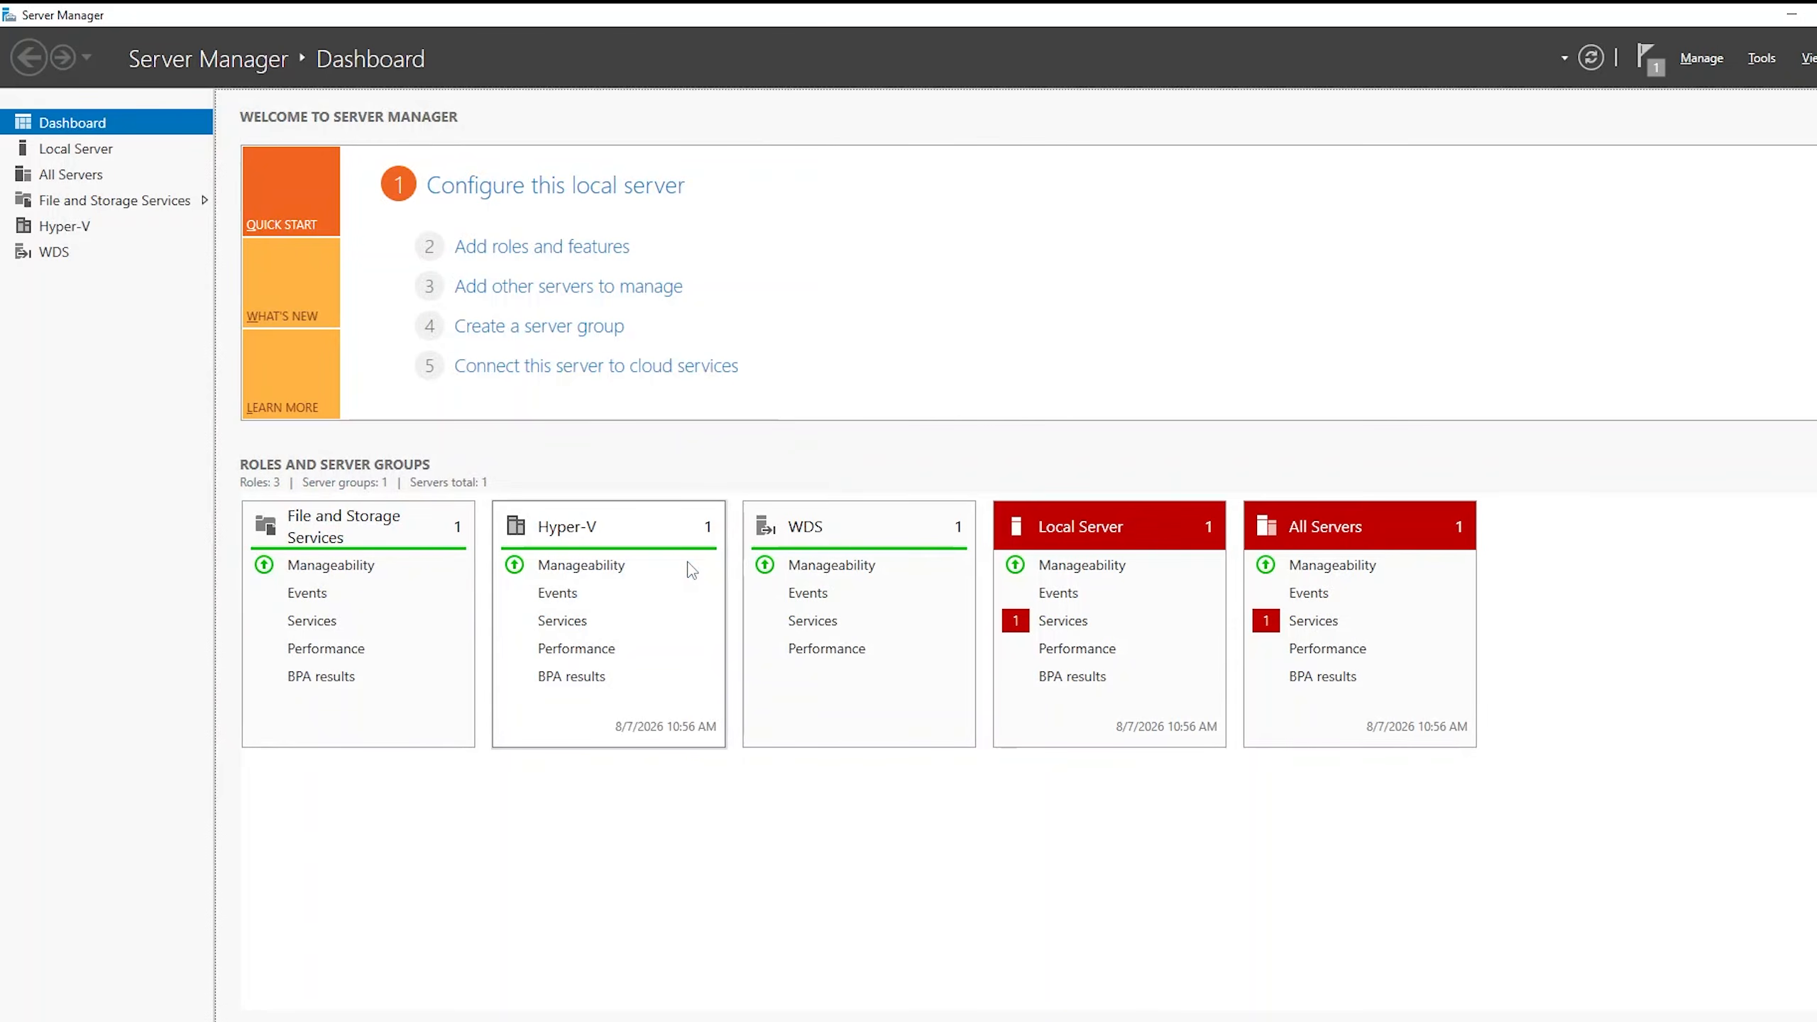
Open the Windows Deployment Services console and start configuring the server listed under Servers.
left_click(1762, 58)
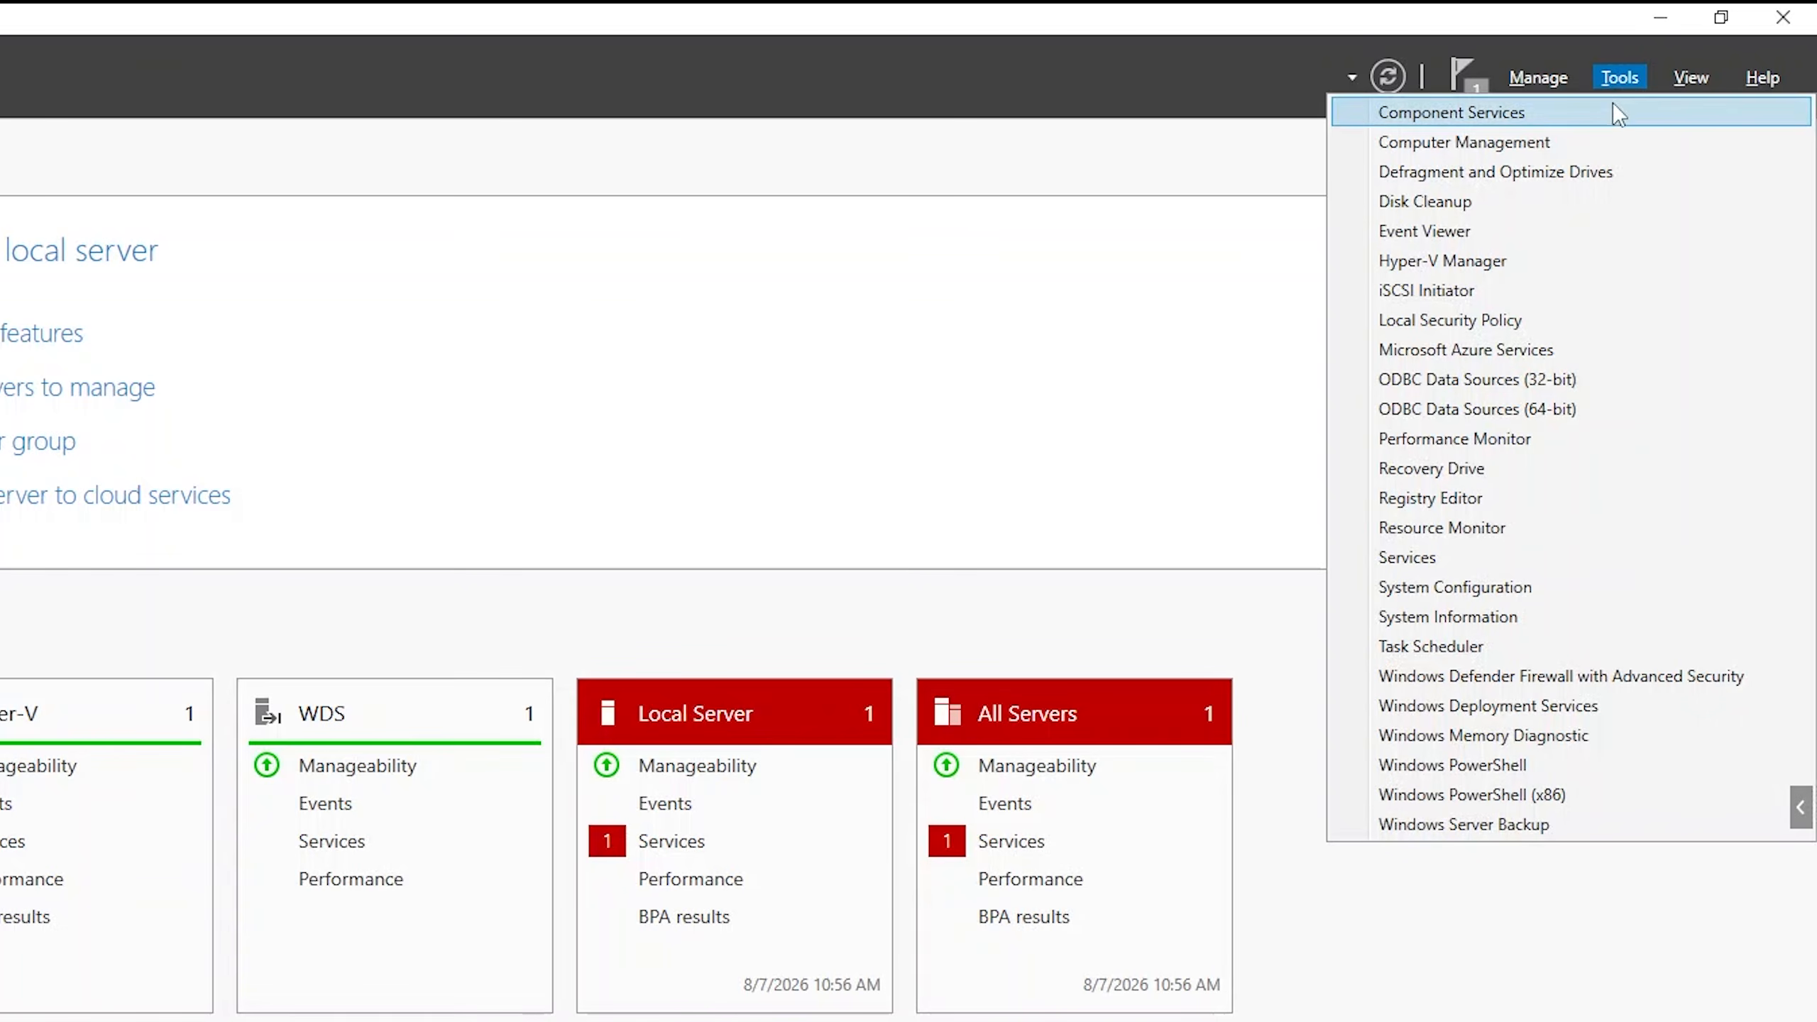
left_click(1559, 709)
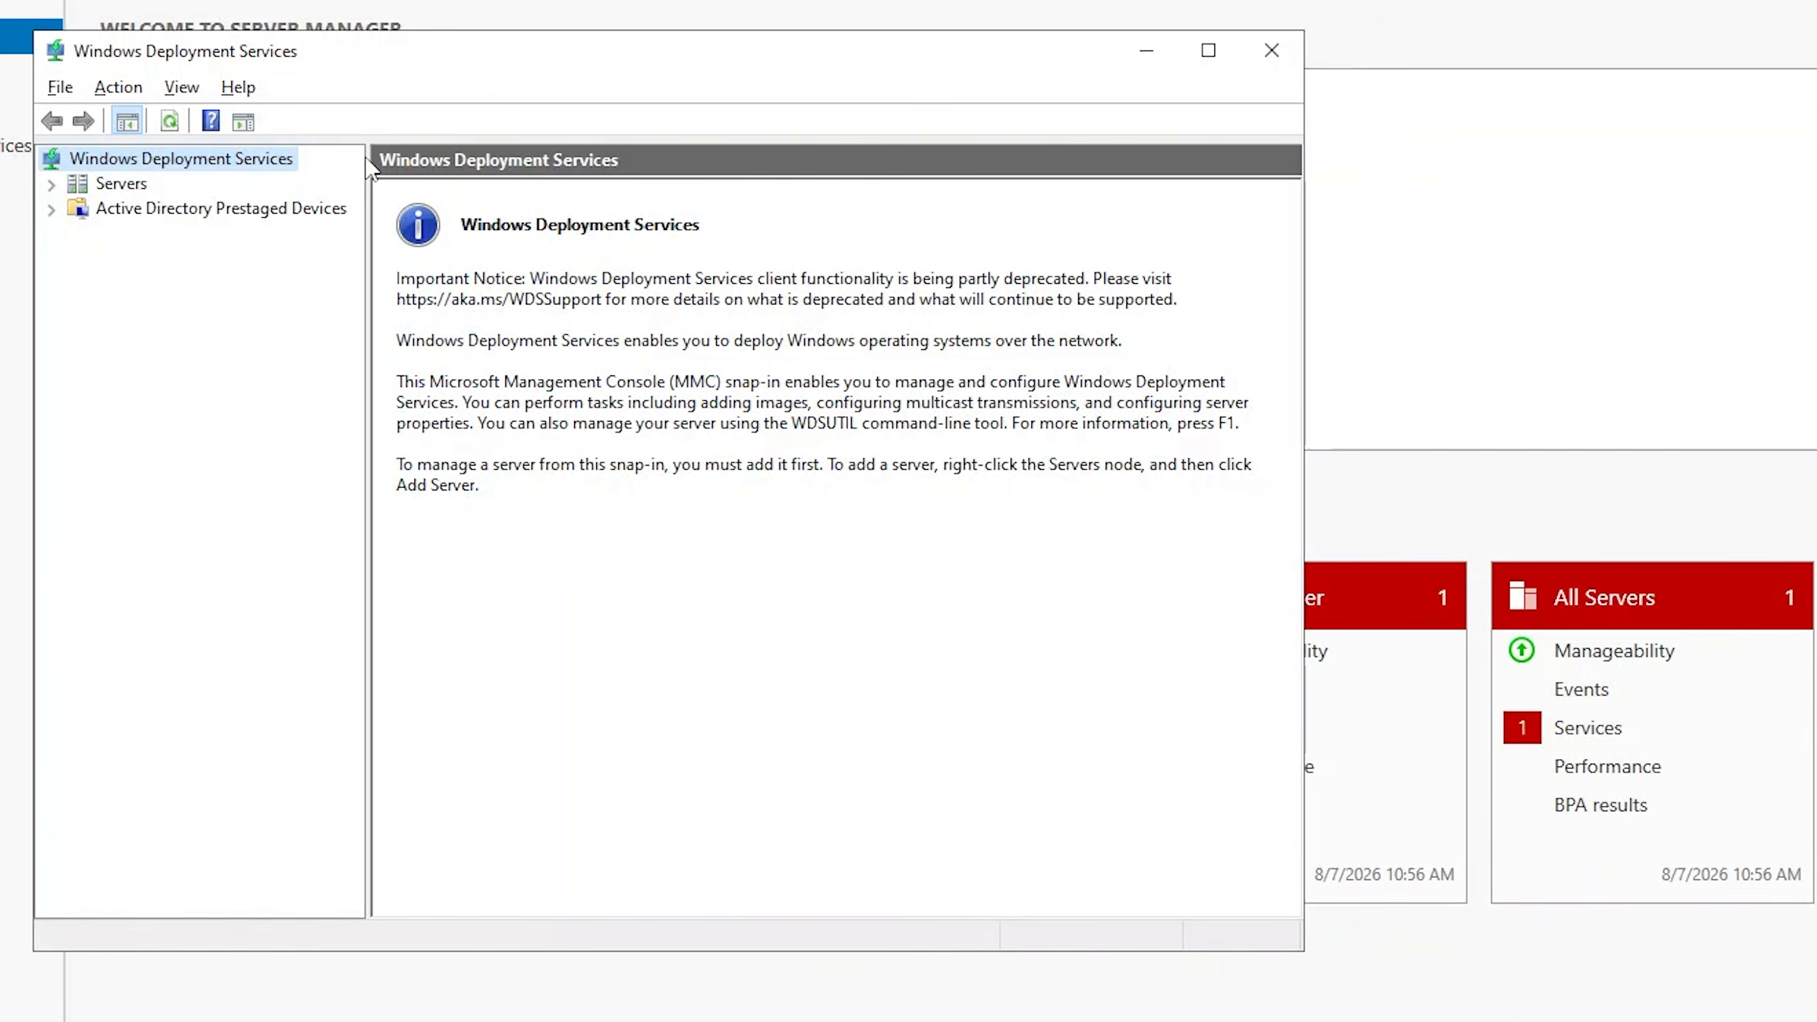
left_click(51, 184)
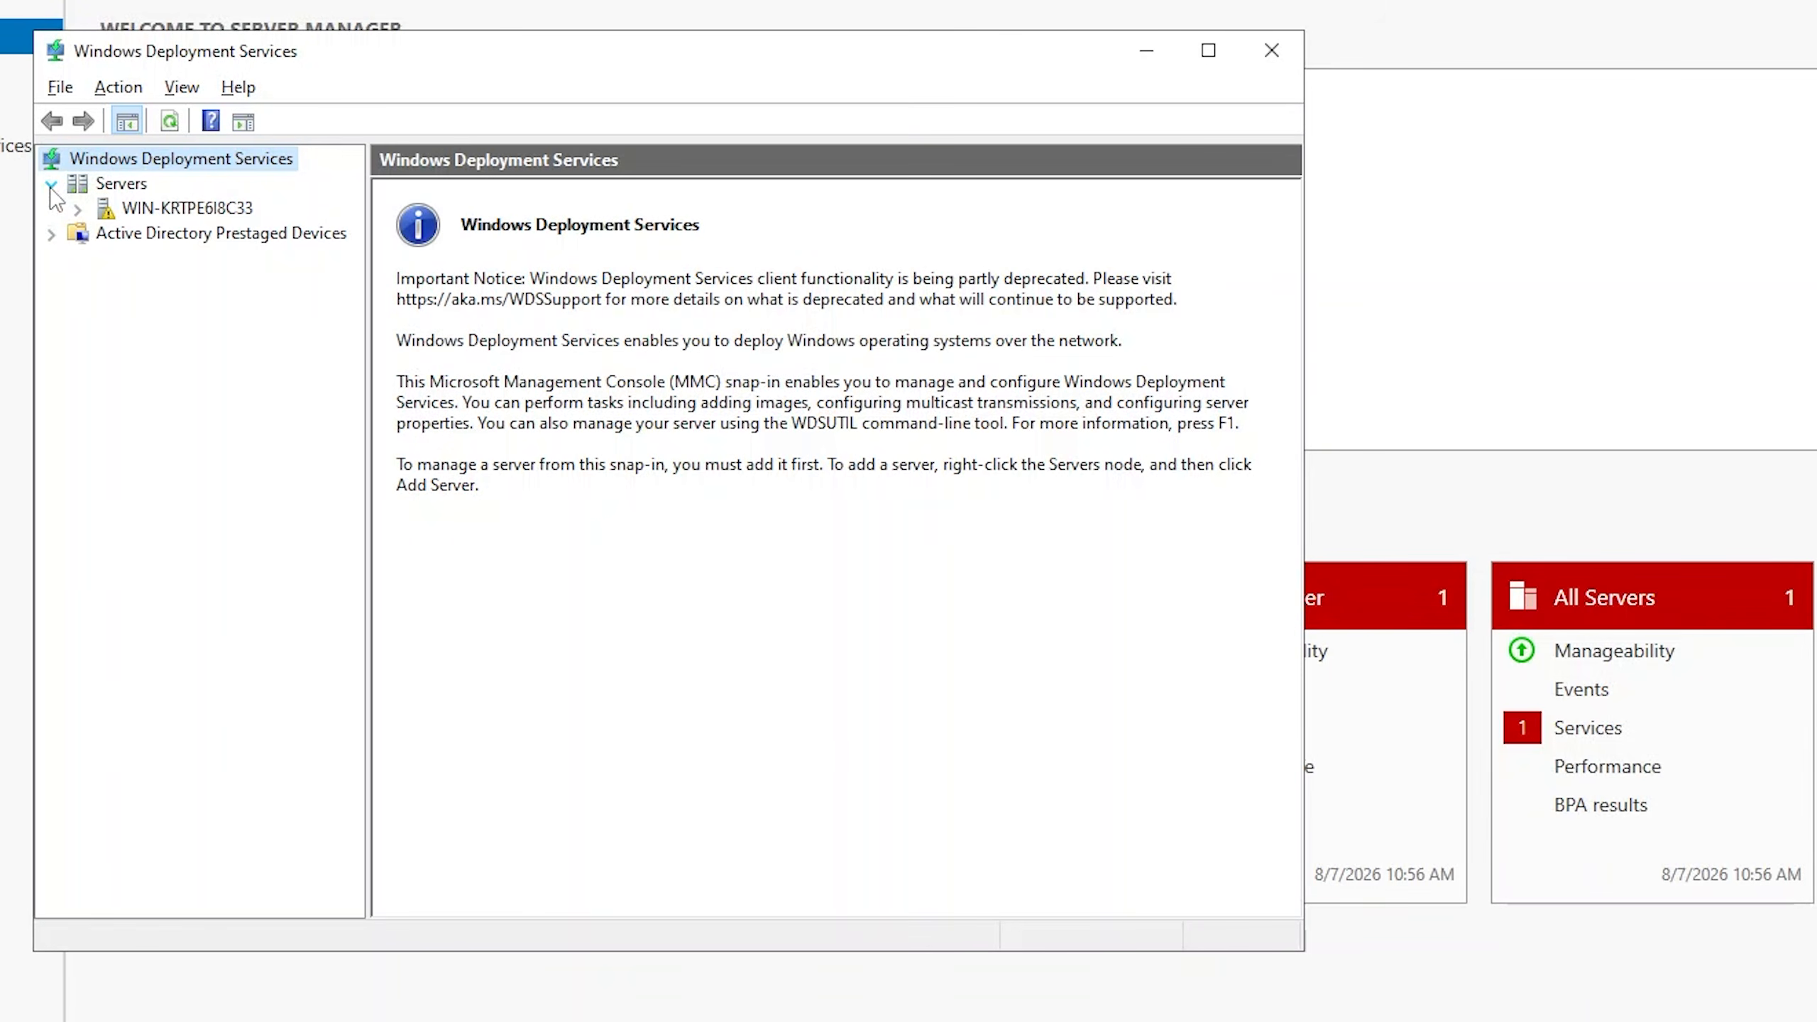
right_click(148, 209)
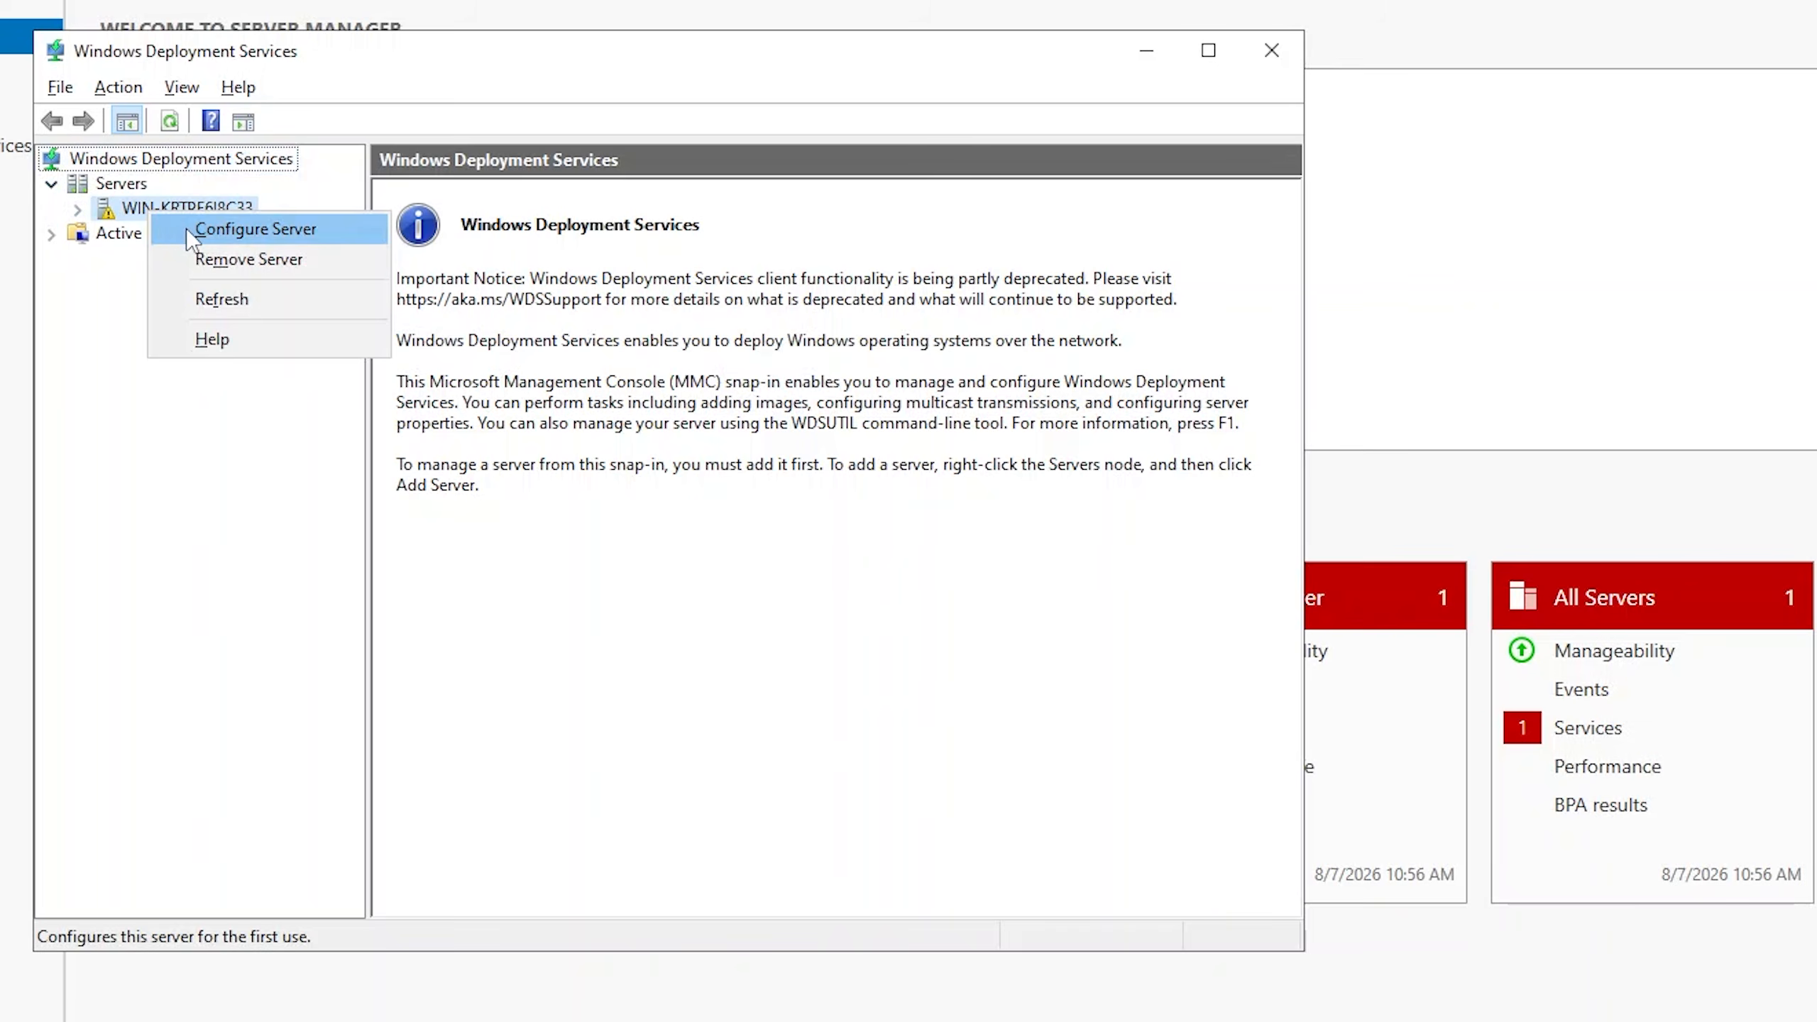
left_click(186, 228)
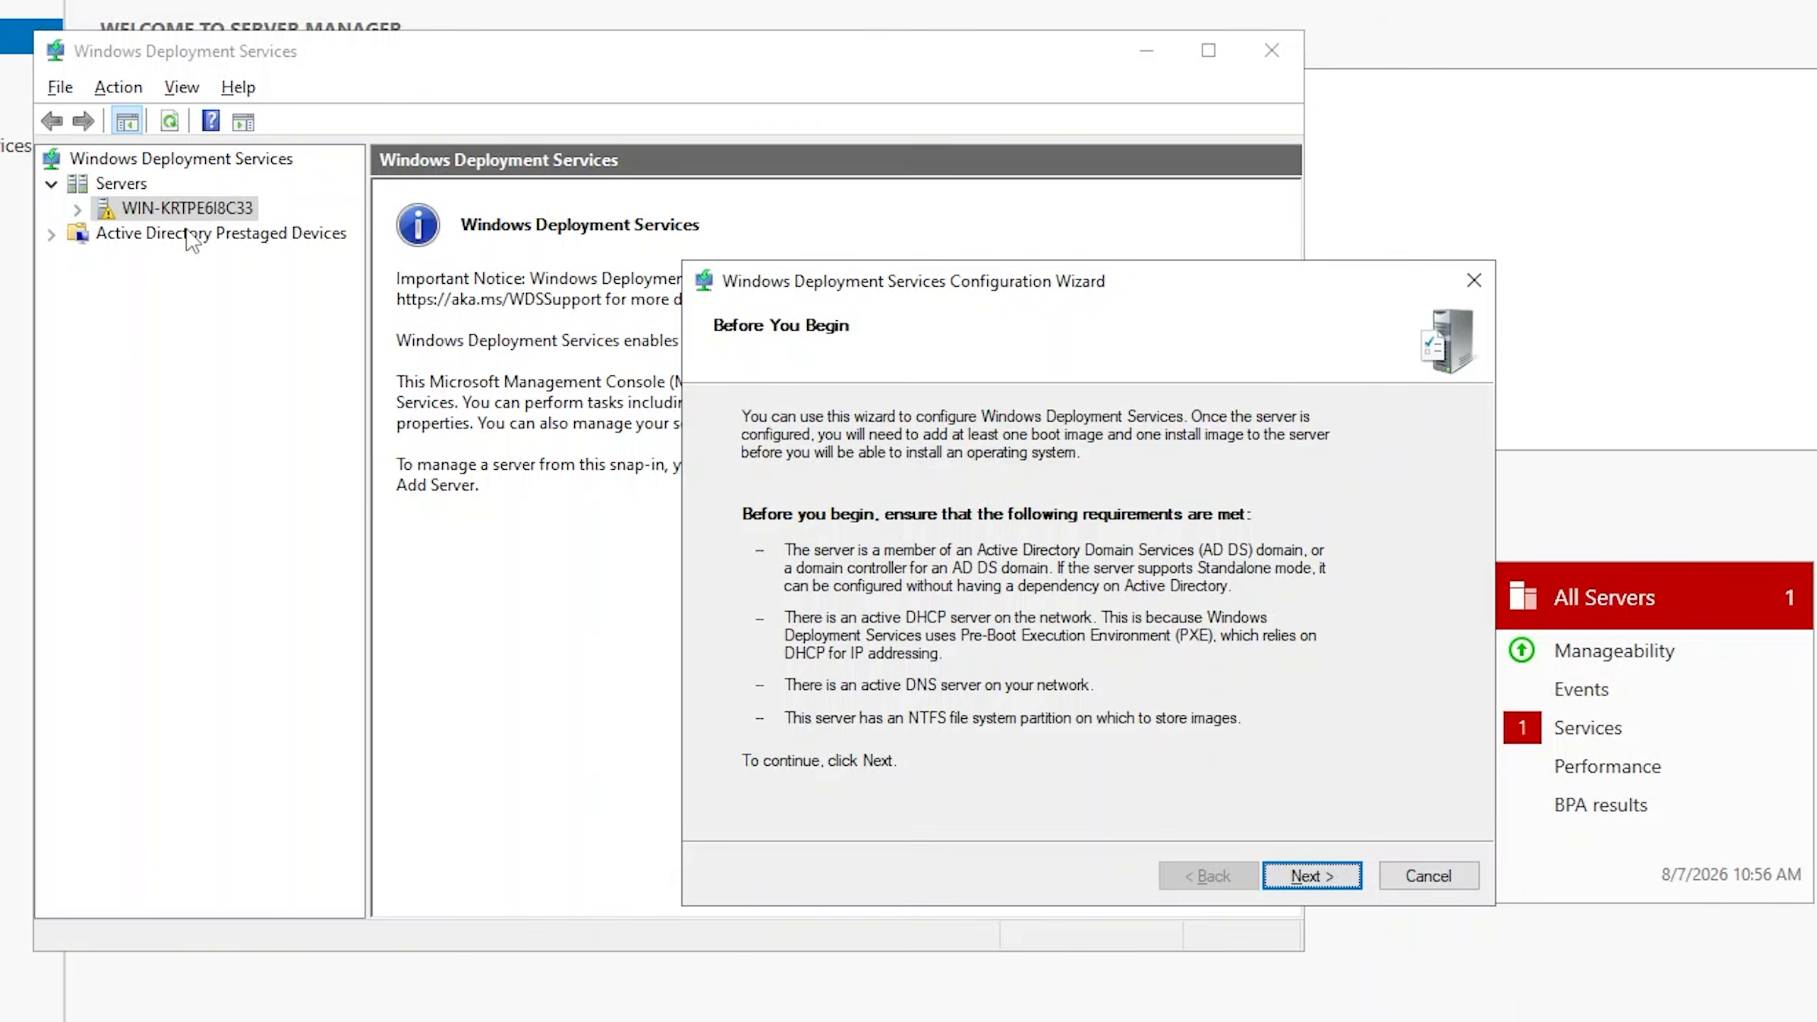
Set the deployment server's install option to Standalone server.
left_click(1312, 875)
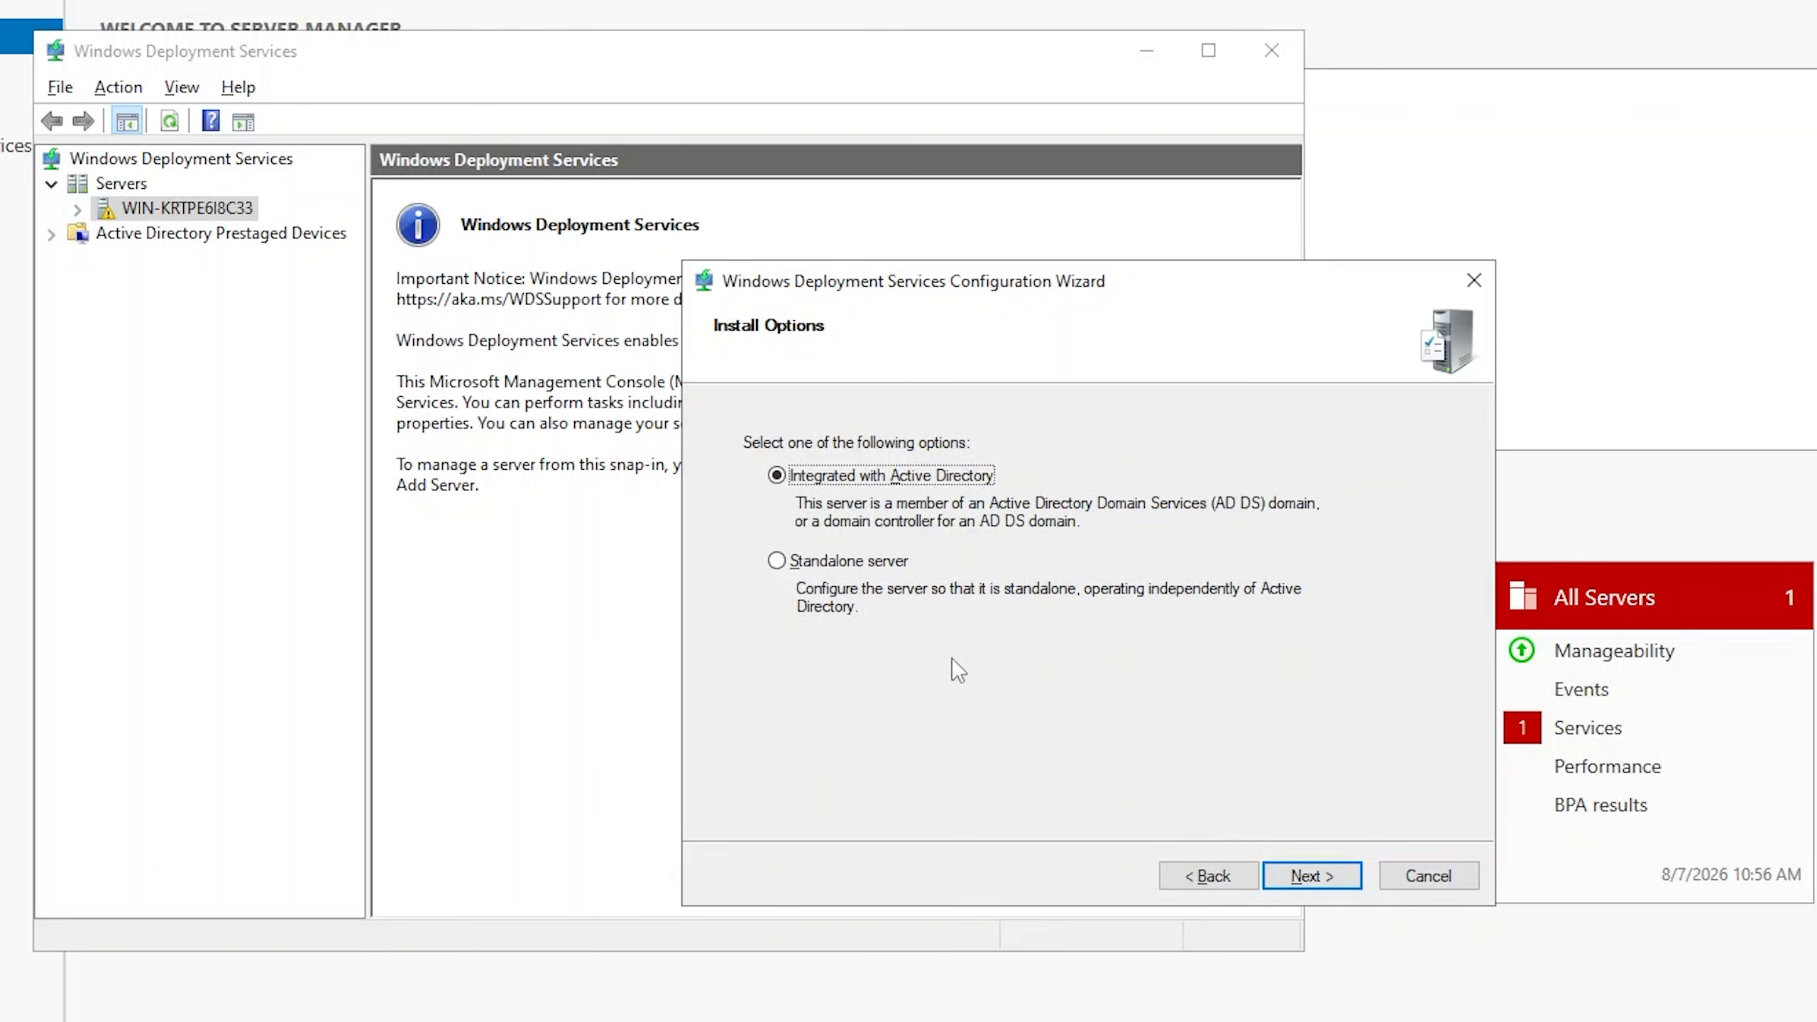
left_click(830, 566)
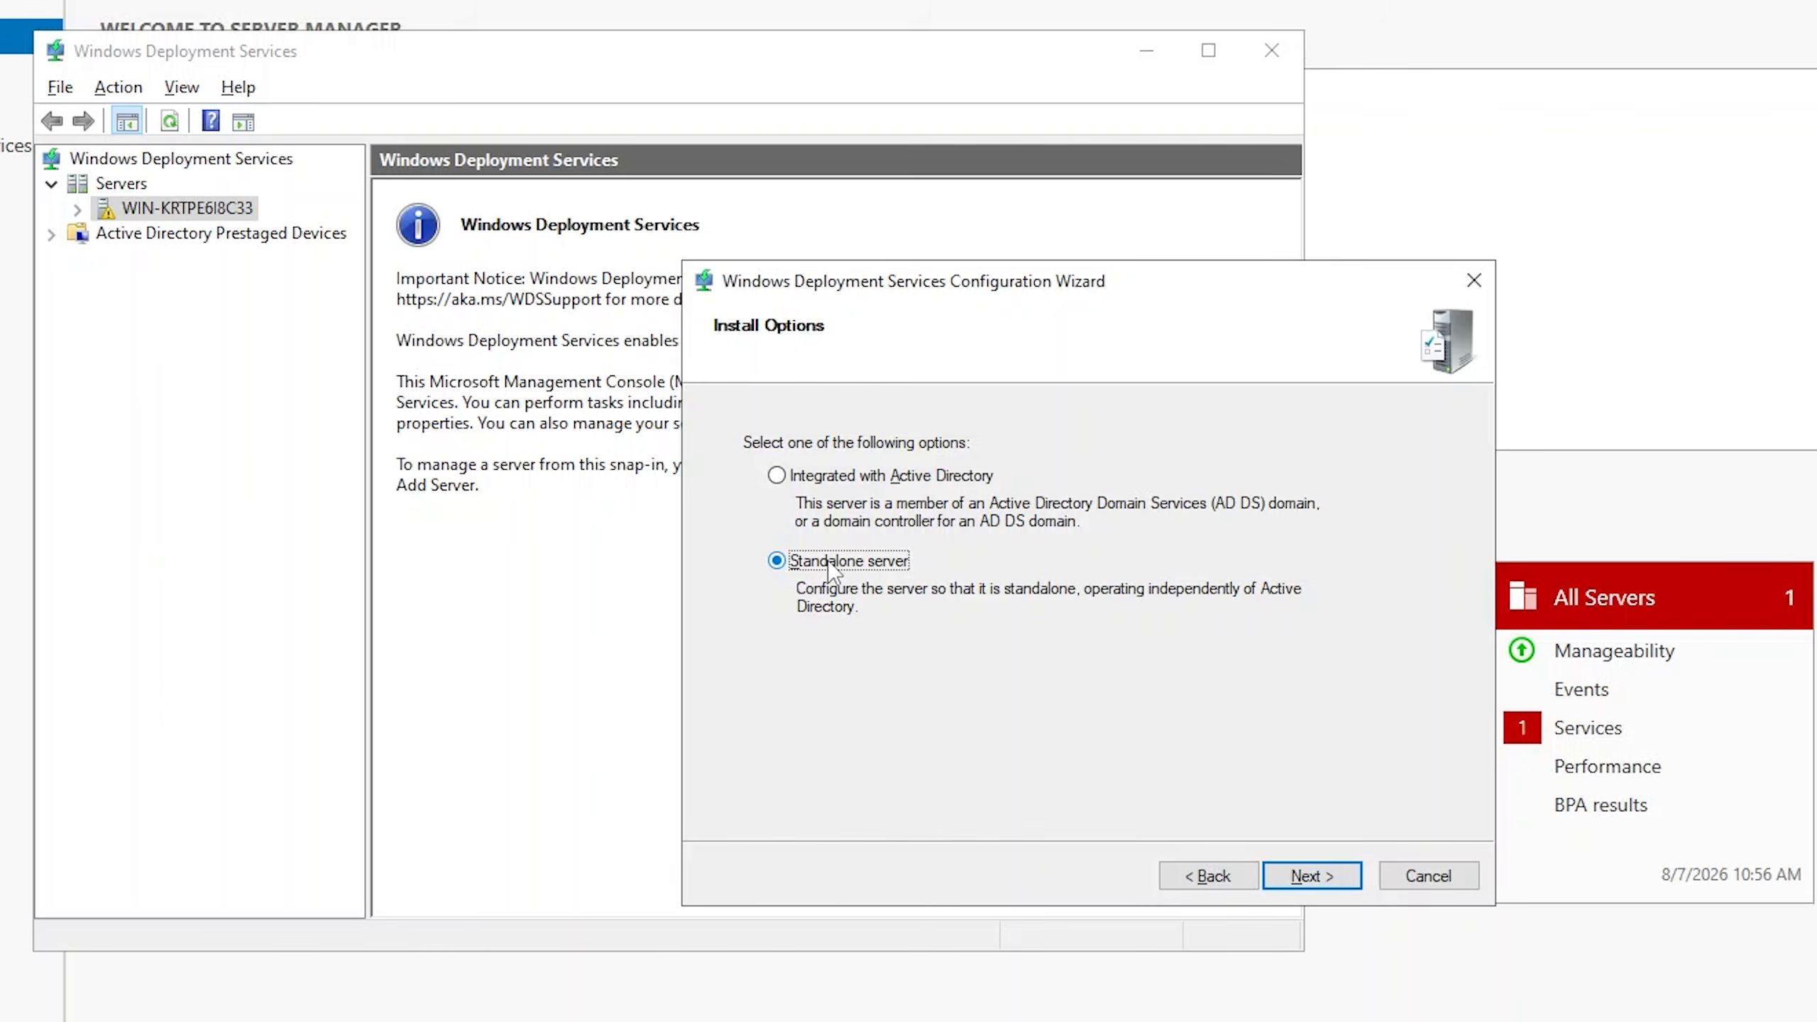
left_click(1304, 875)
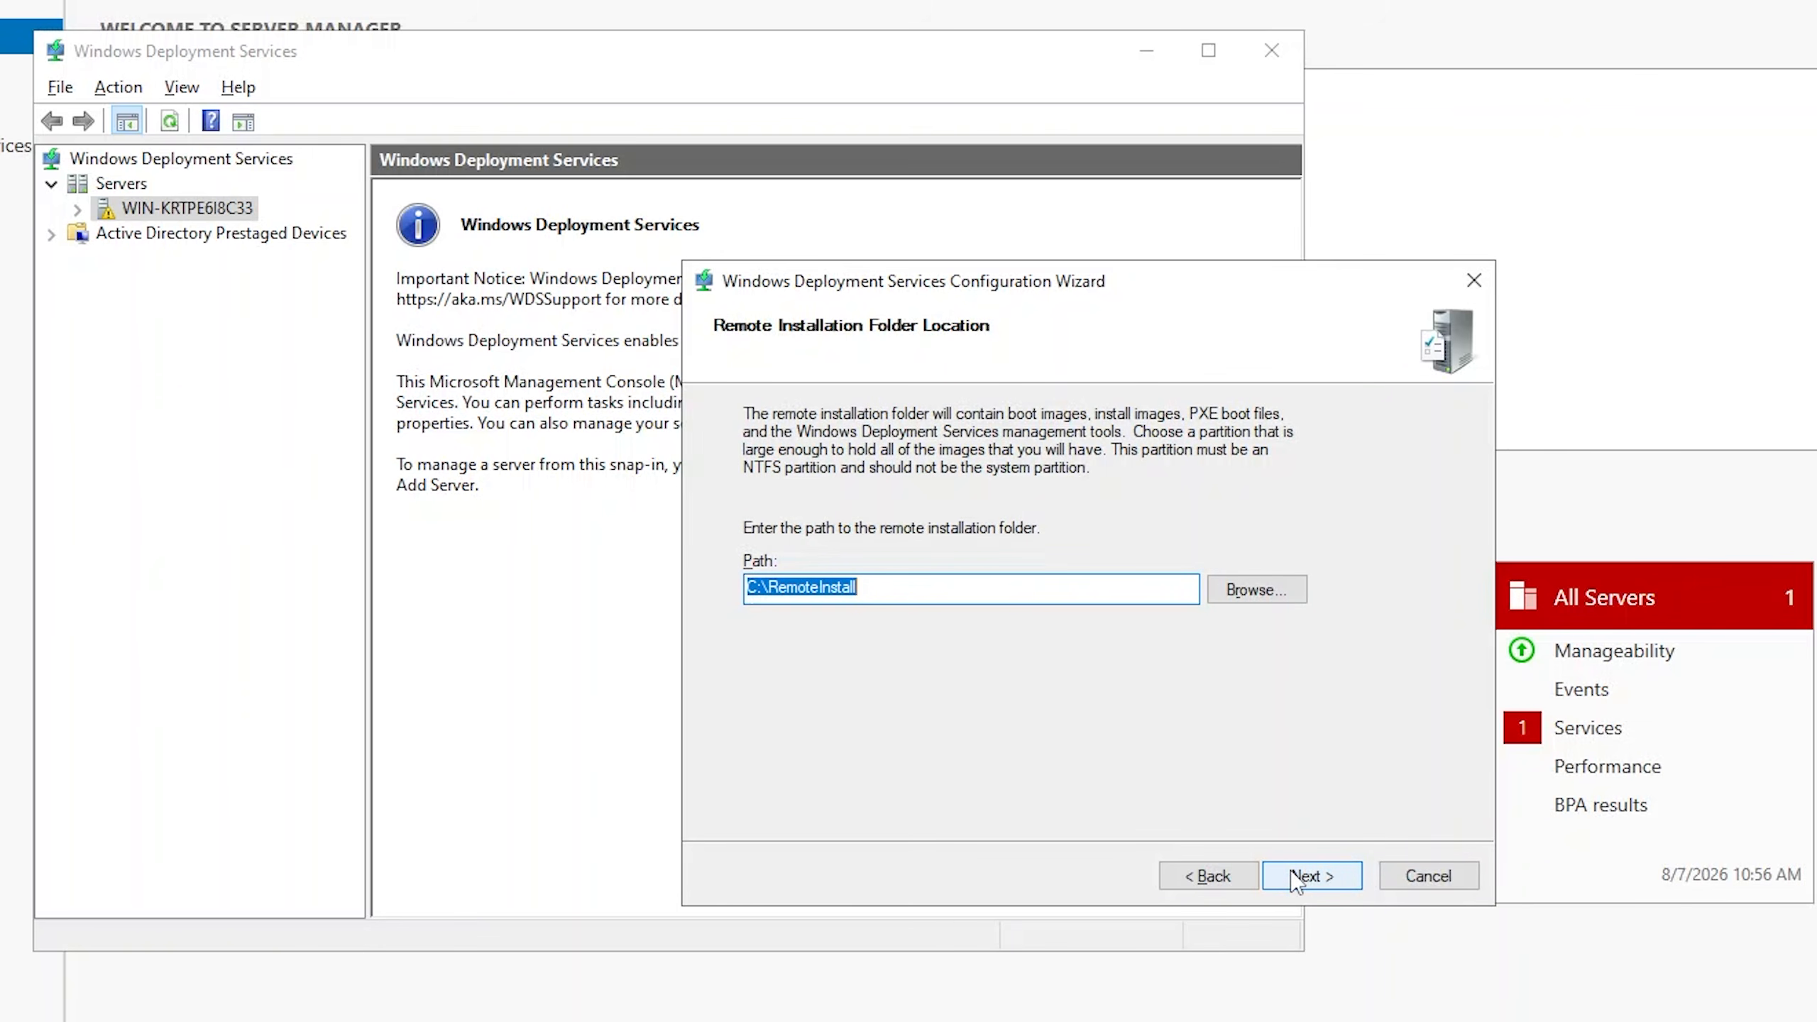
Set the remote installation folder to a new folder named Images on the VM Files (H:) drive.
left_click(1270, 589)
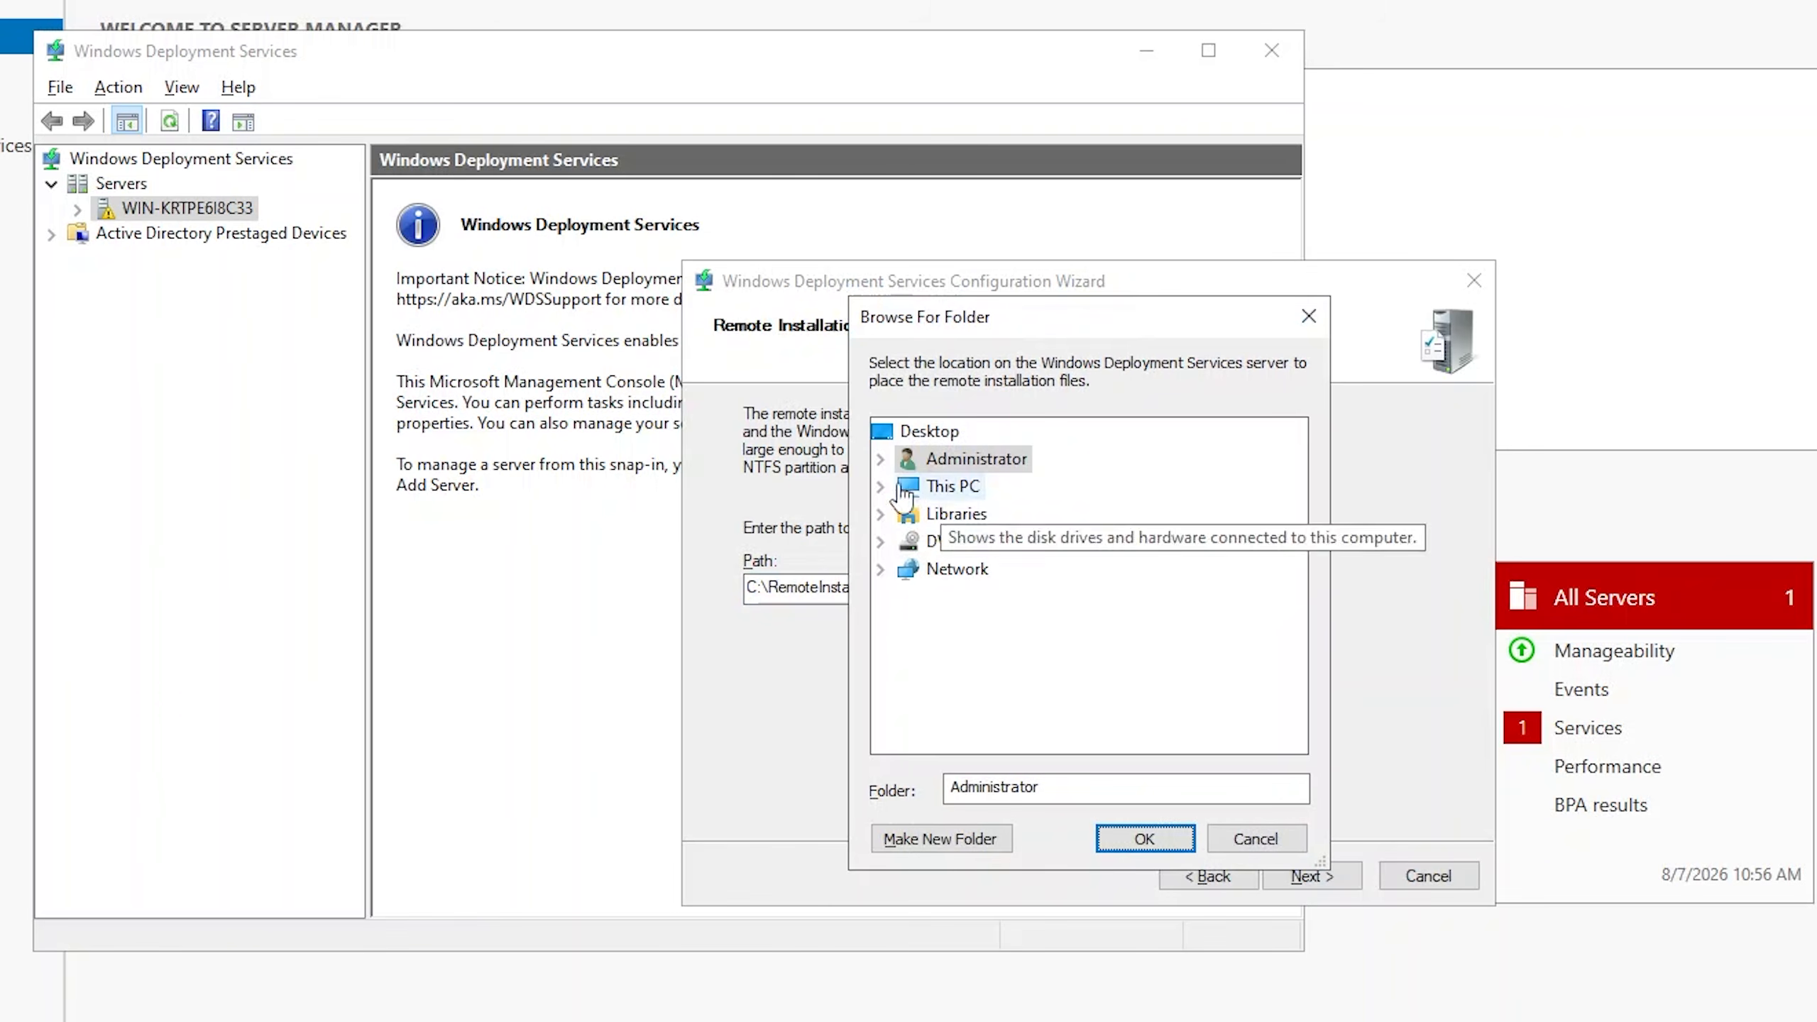
left_click(881, 486)
scroll(963, 705, "down", 1)
left_click(973, 653)
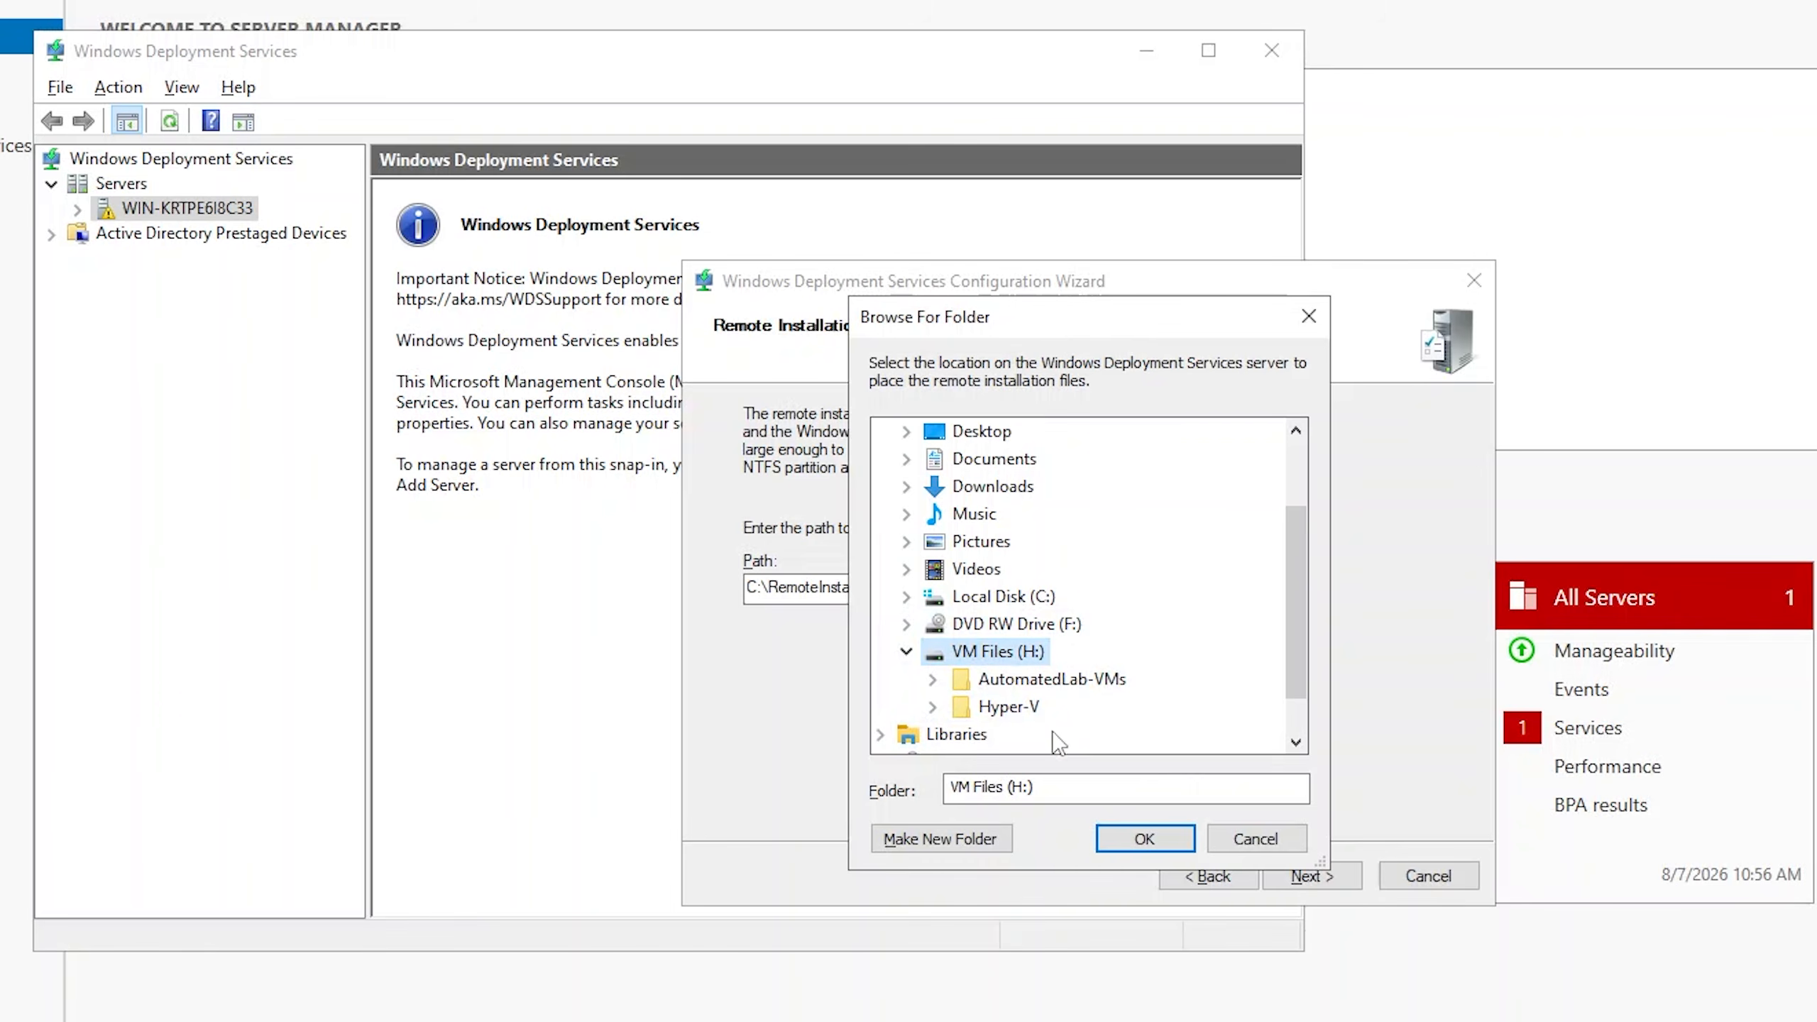
left_click(978, 841)
type("Images")
left_click(1138, 839)
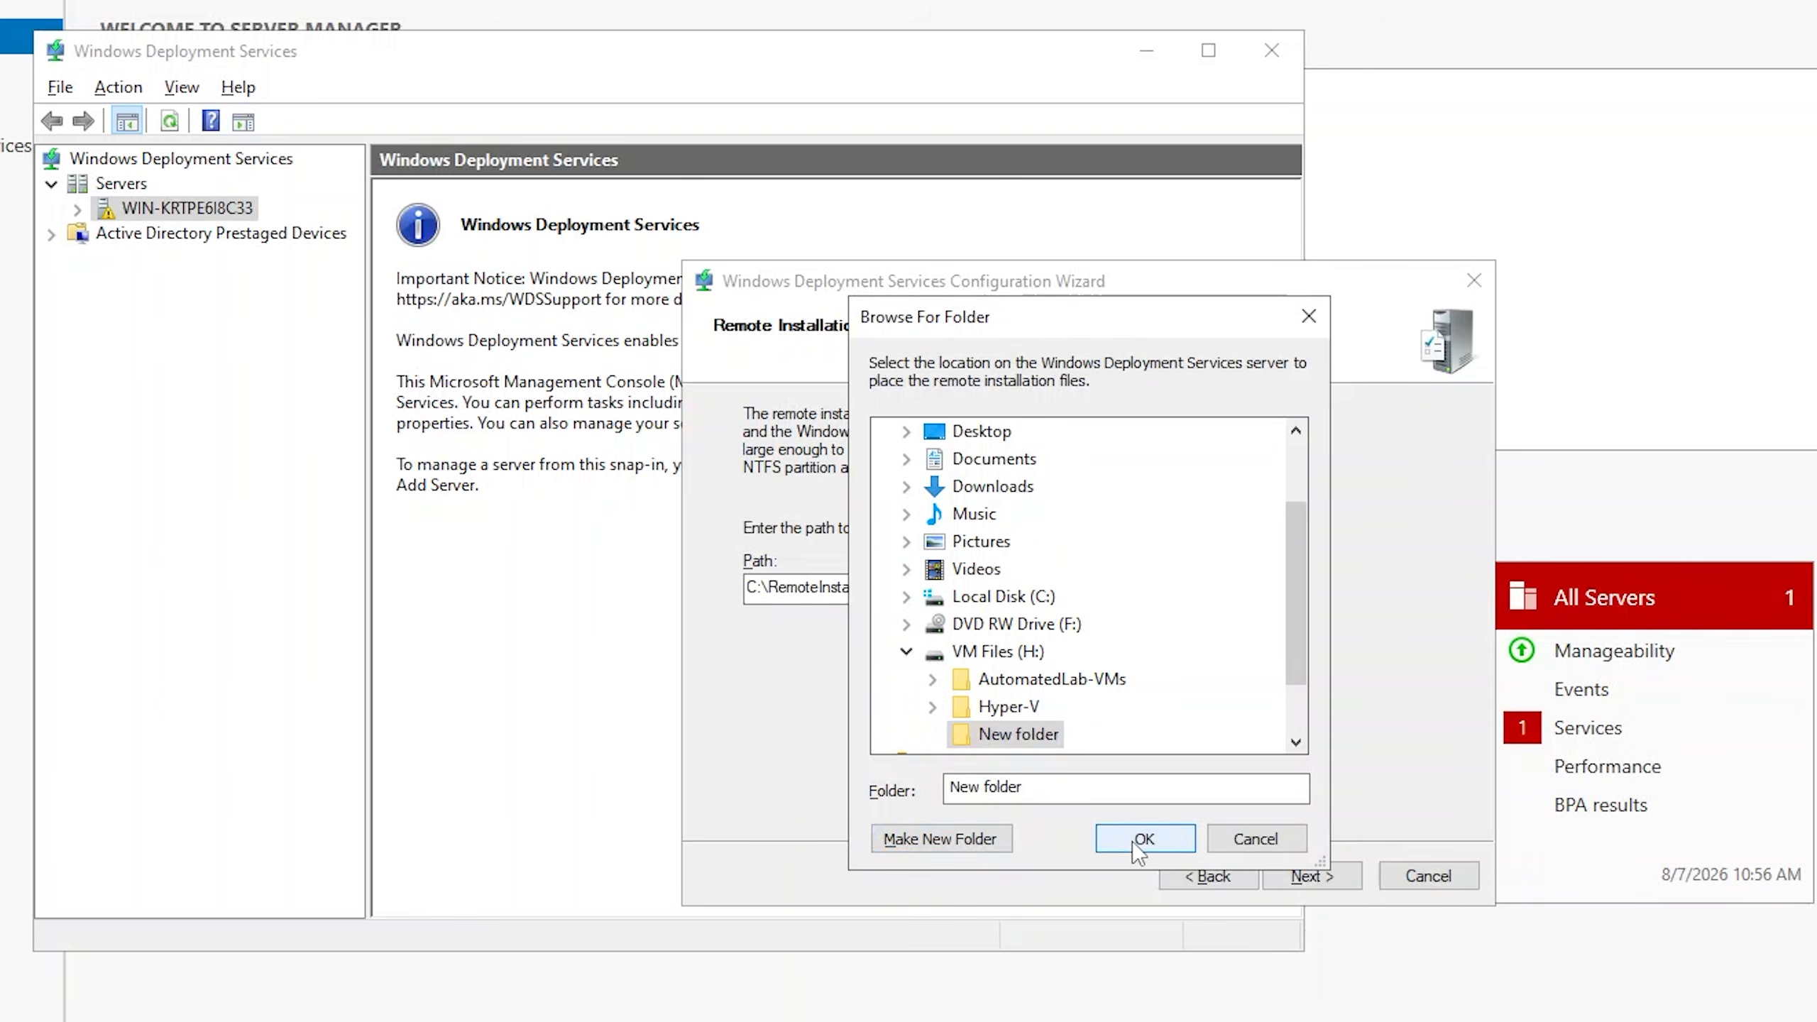
left_click(1336, 884)
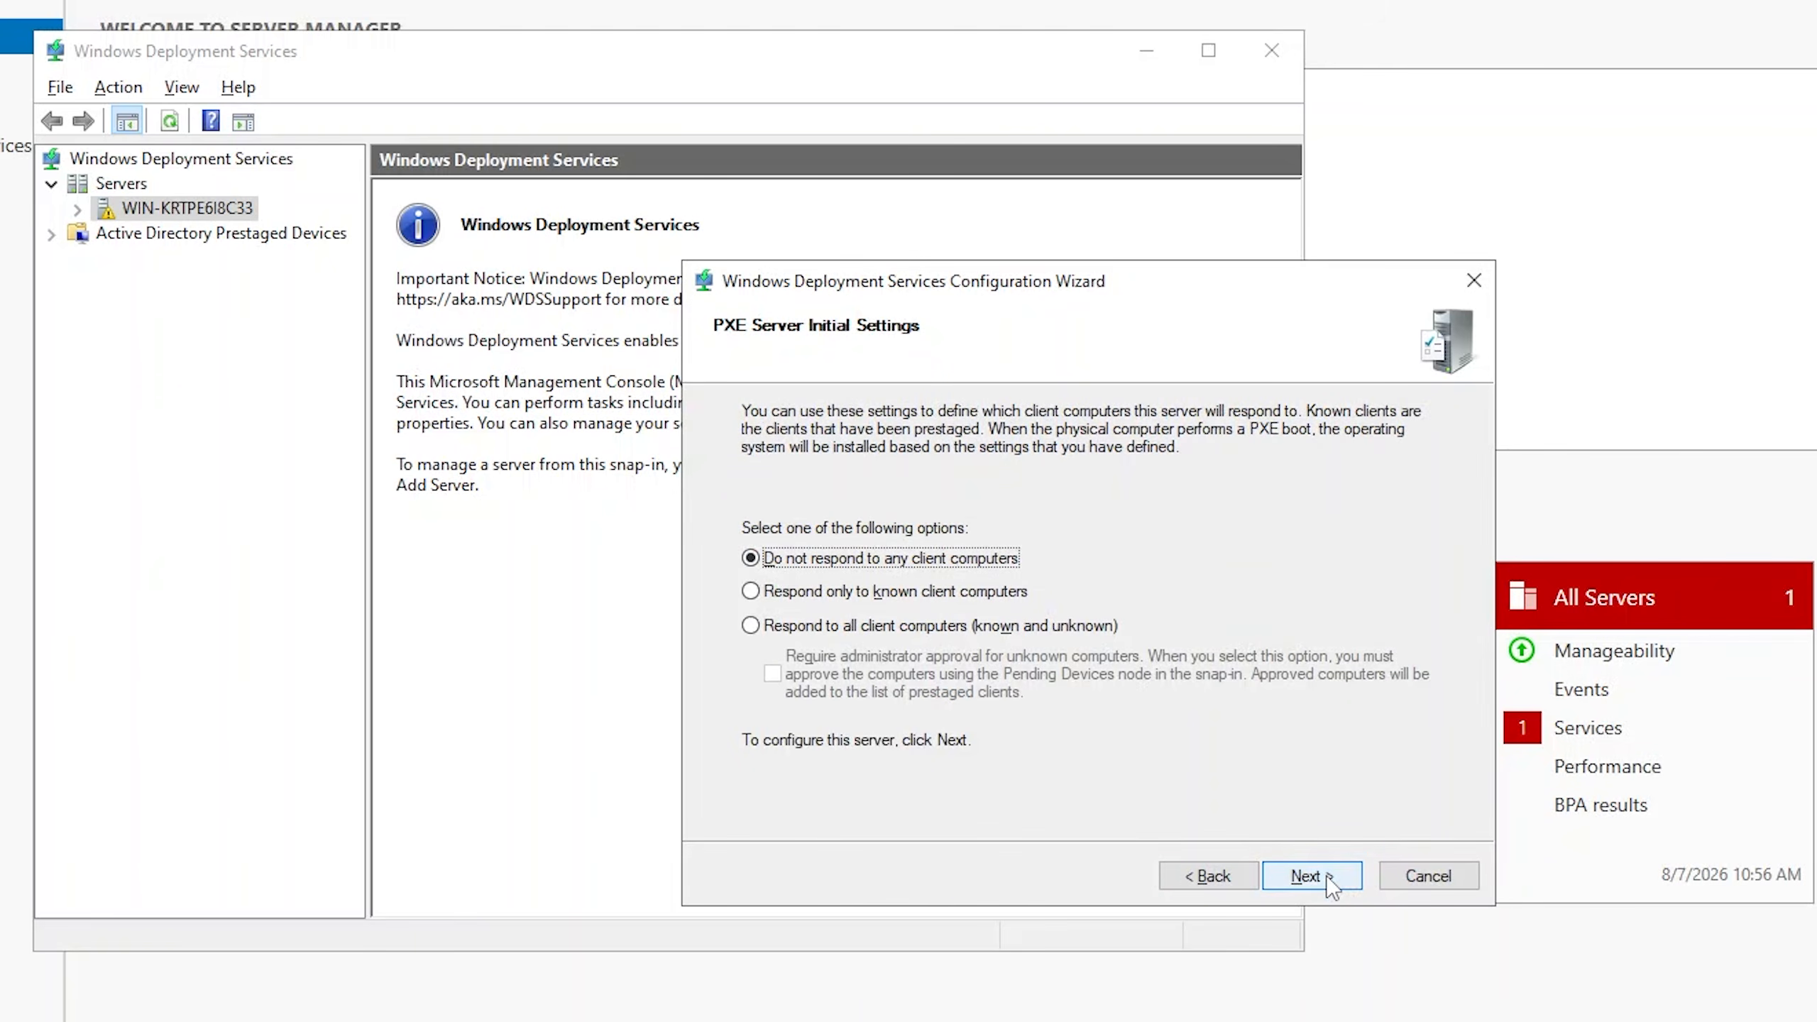
Set the PXE server to respond to all client computers (known and unknown) and turn off adding images to the server now.
left_click(960, 625)
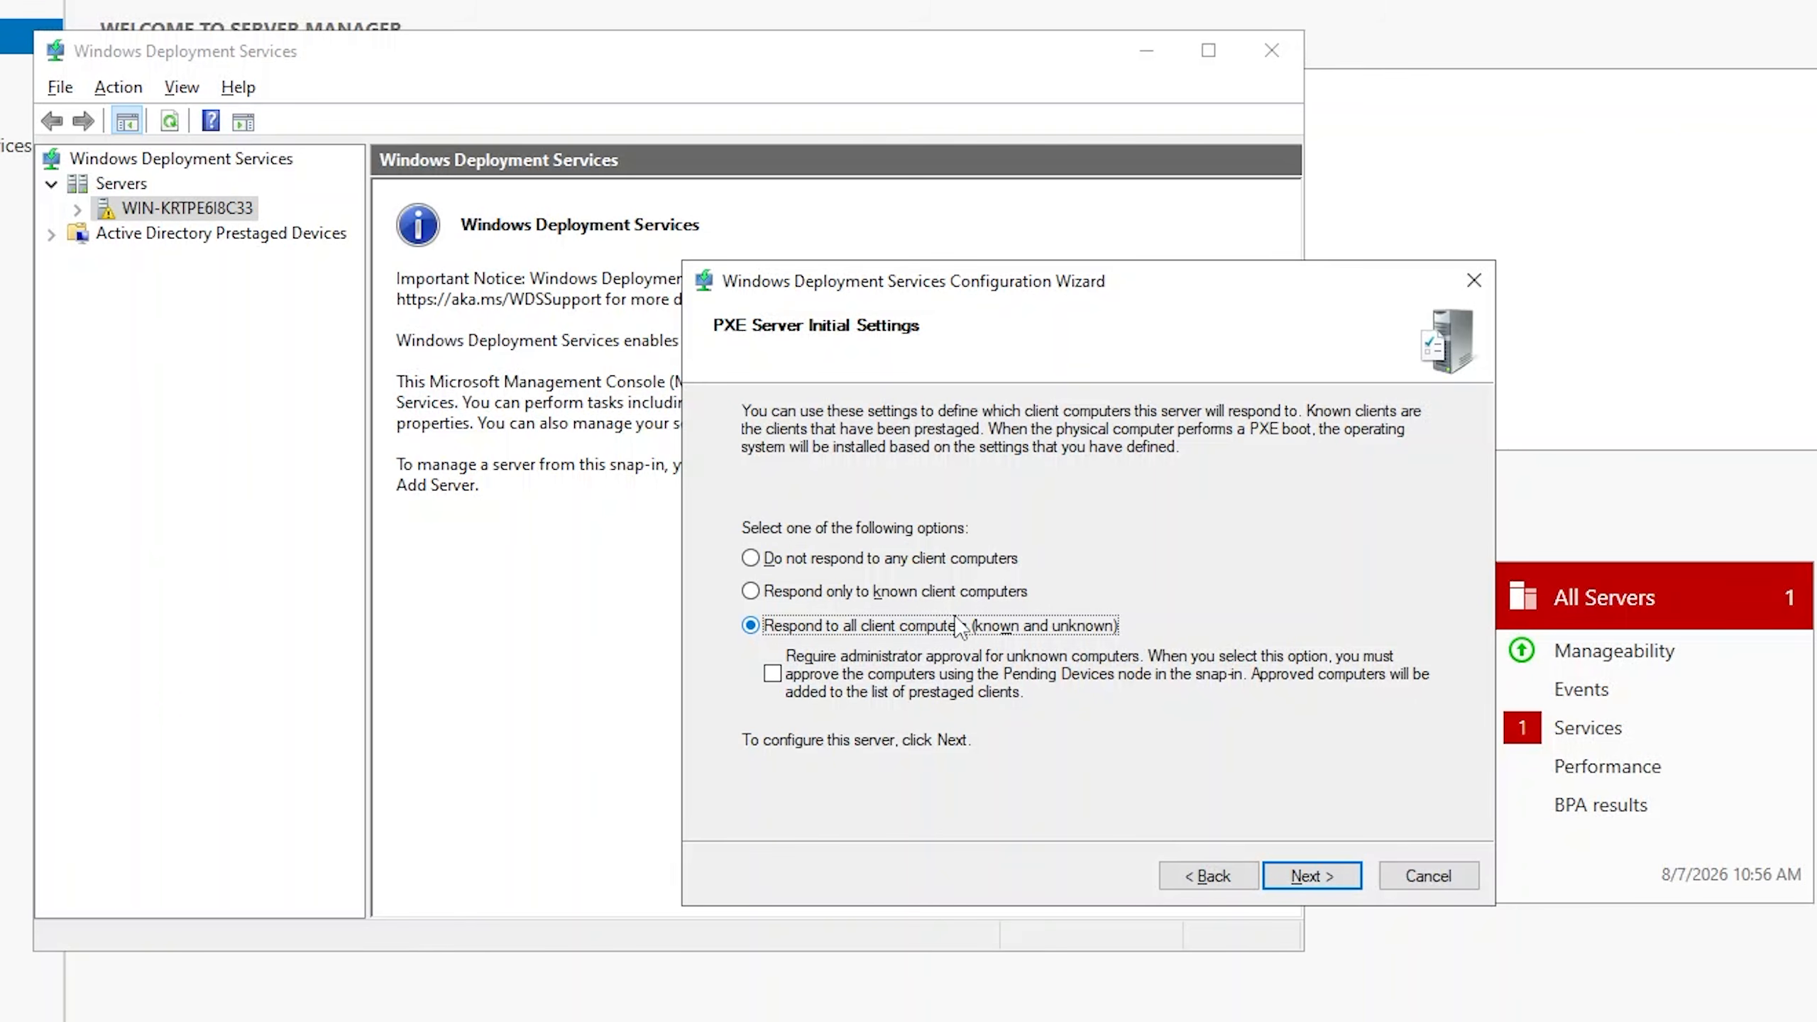
left_click(1326, 873)
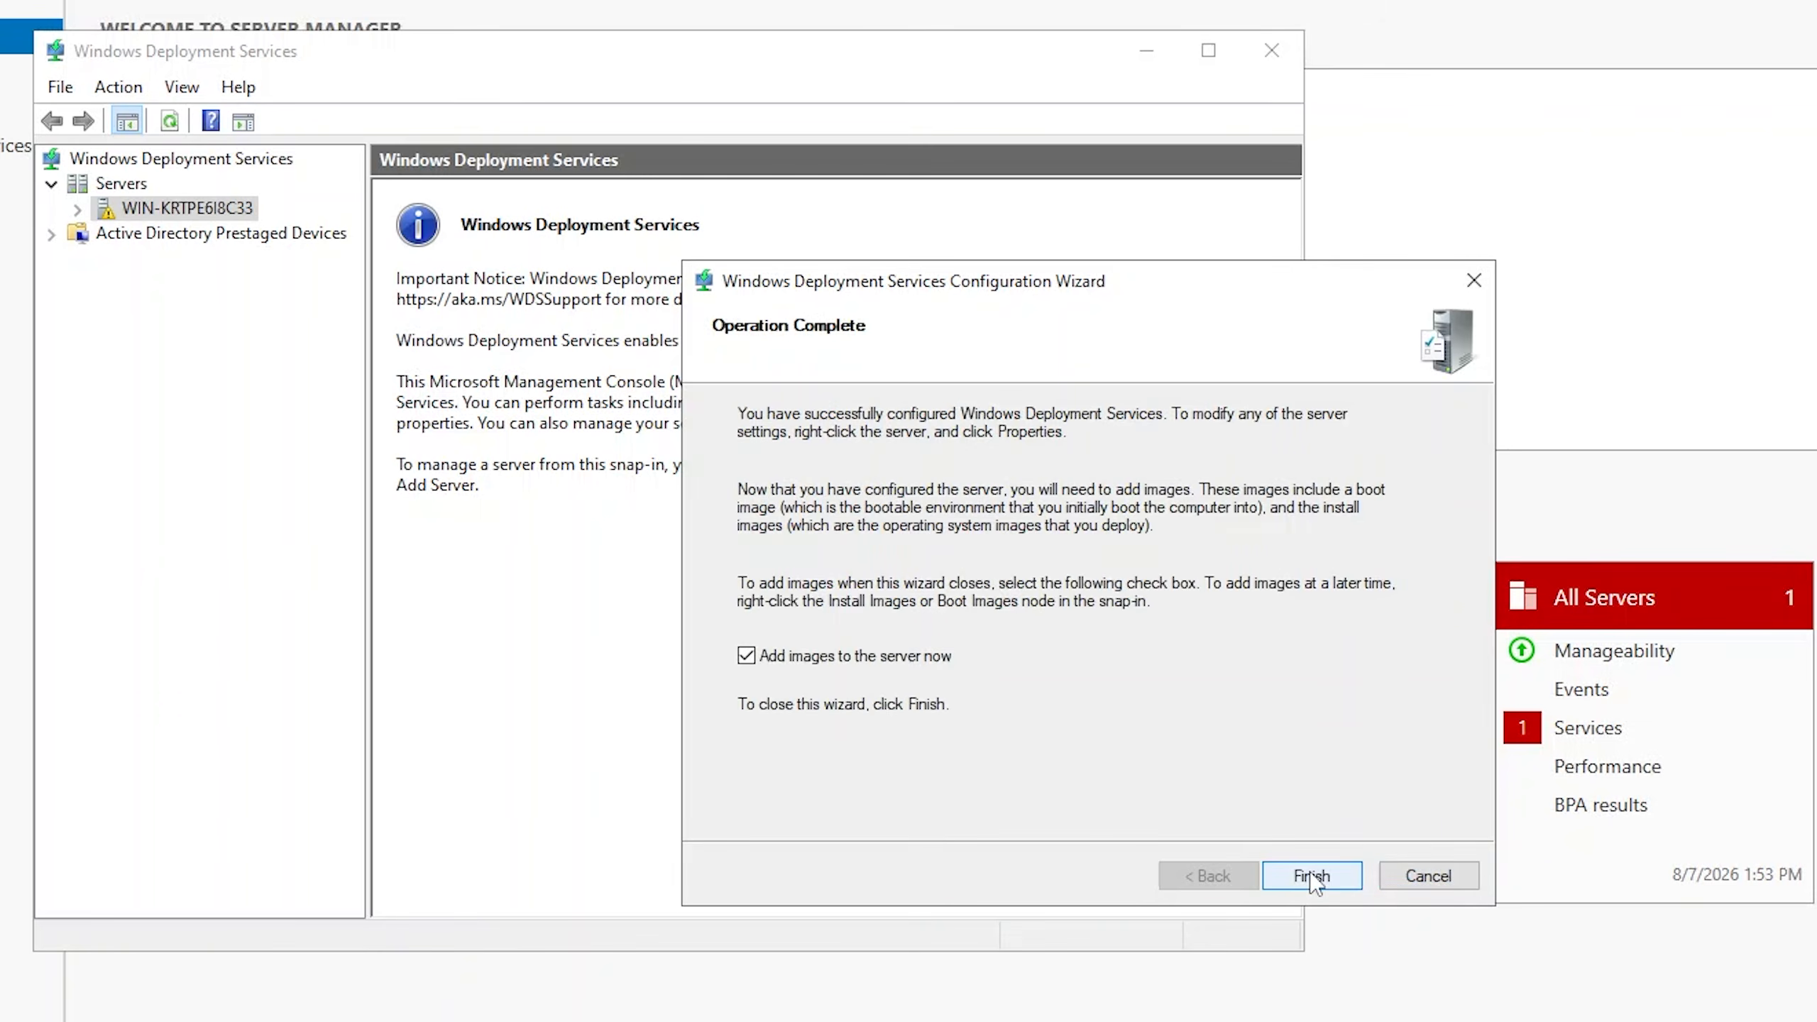
left_click(746, 656)
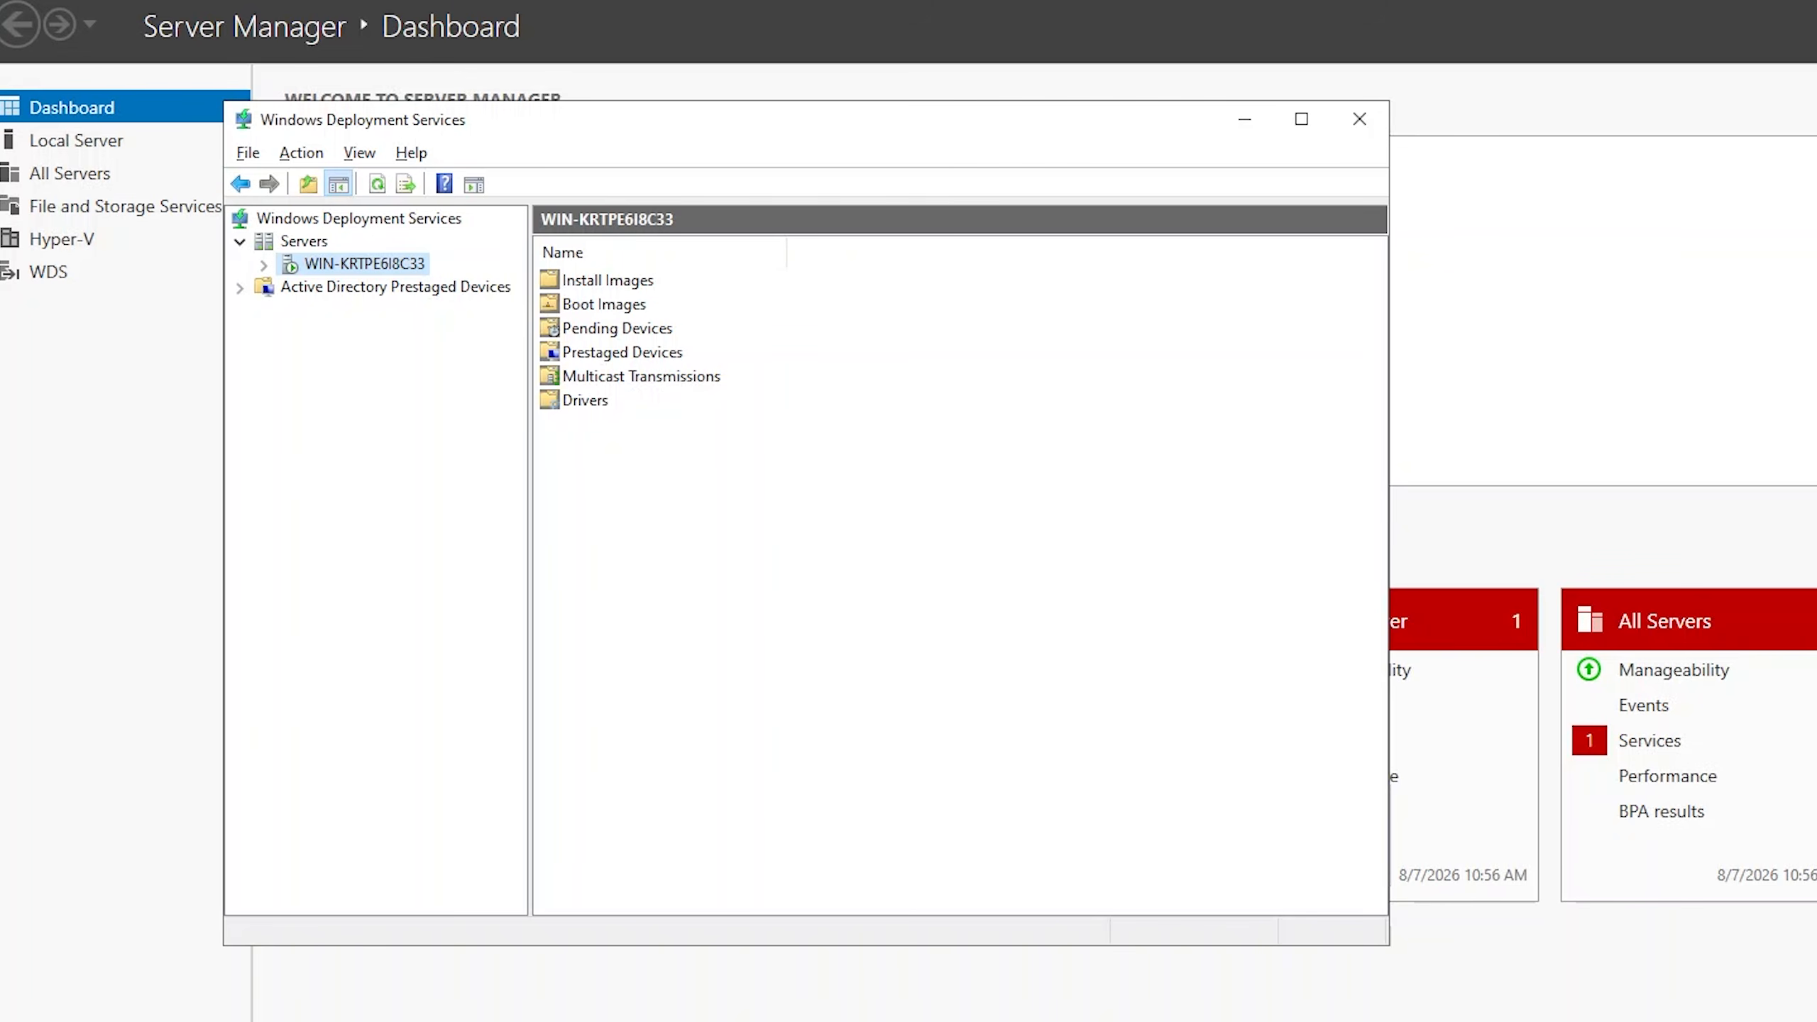
In the server's DHCP properties, enable not listening on DHCP ports and configuring DHCP options to indicate a PXE server.
right_click(389, 269)
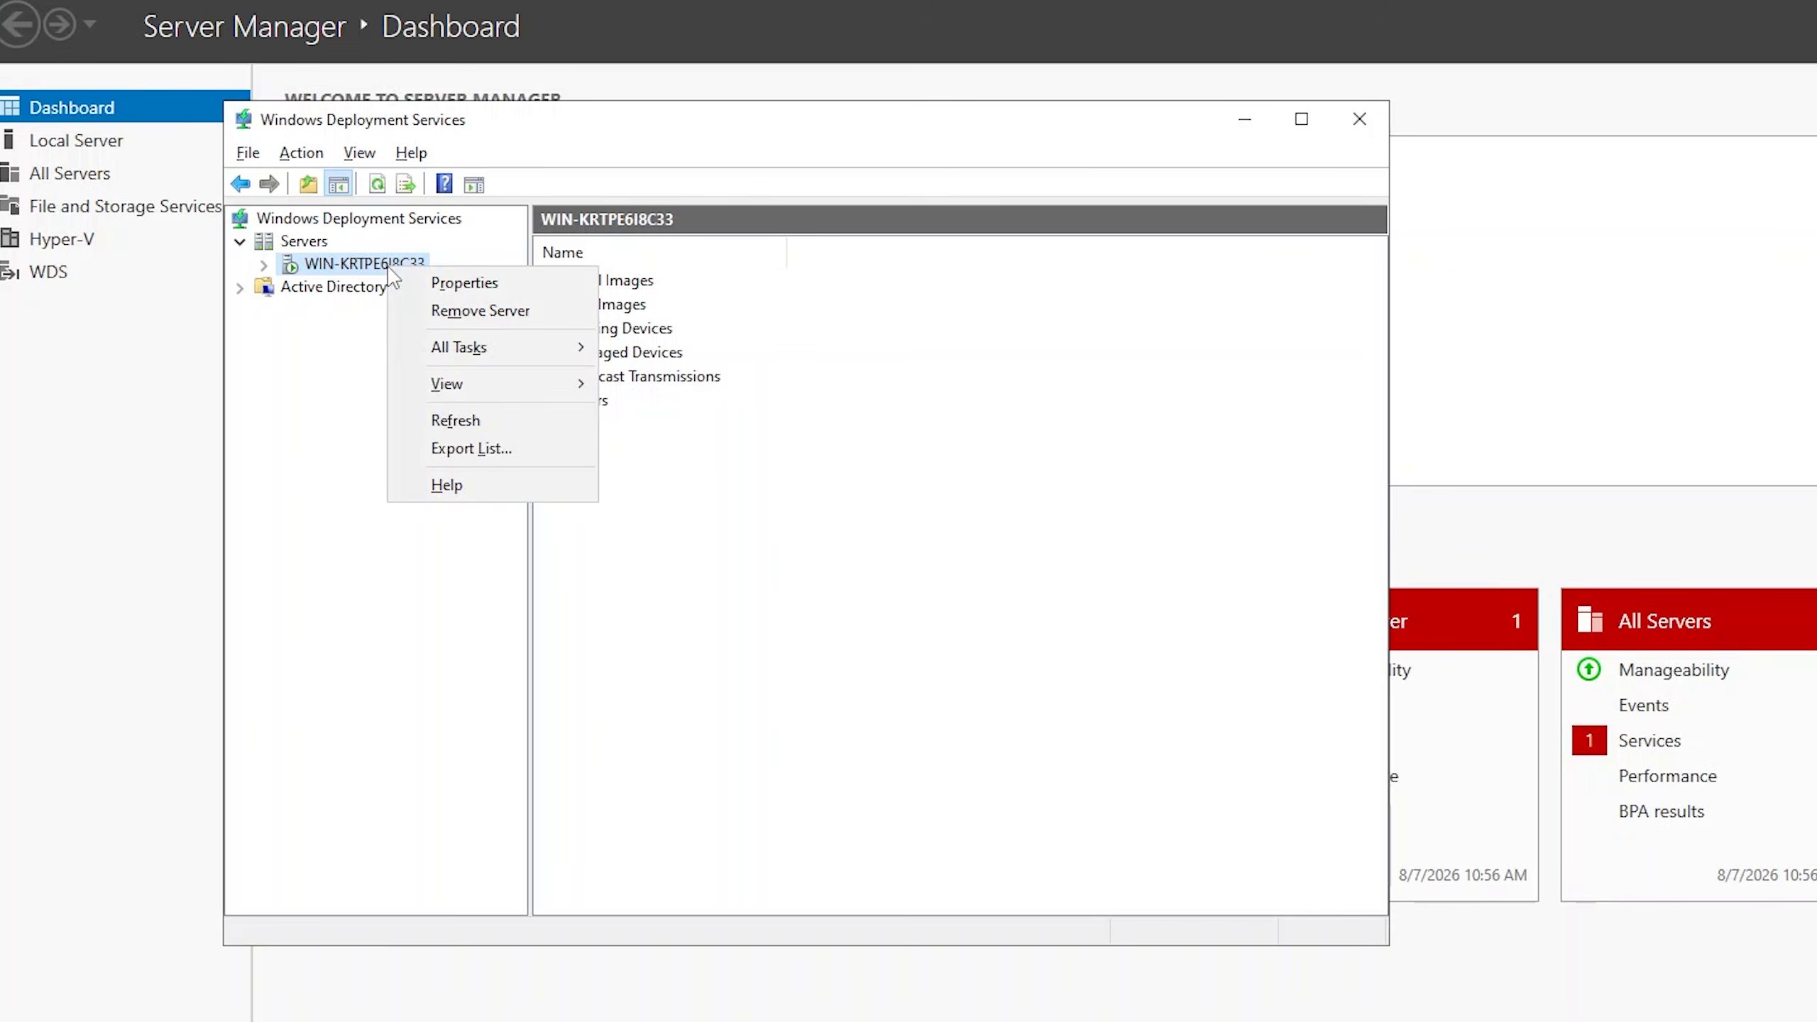
left_click(429, 285)
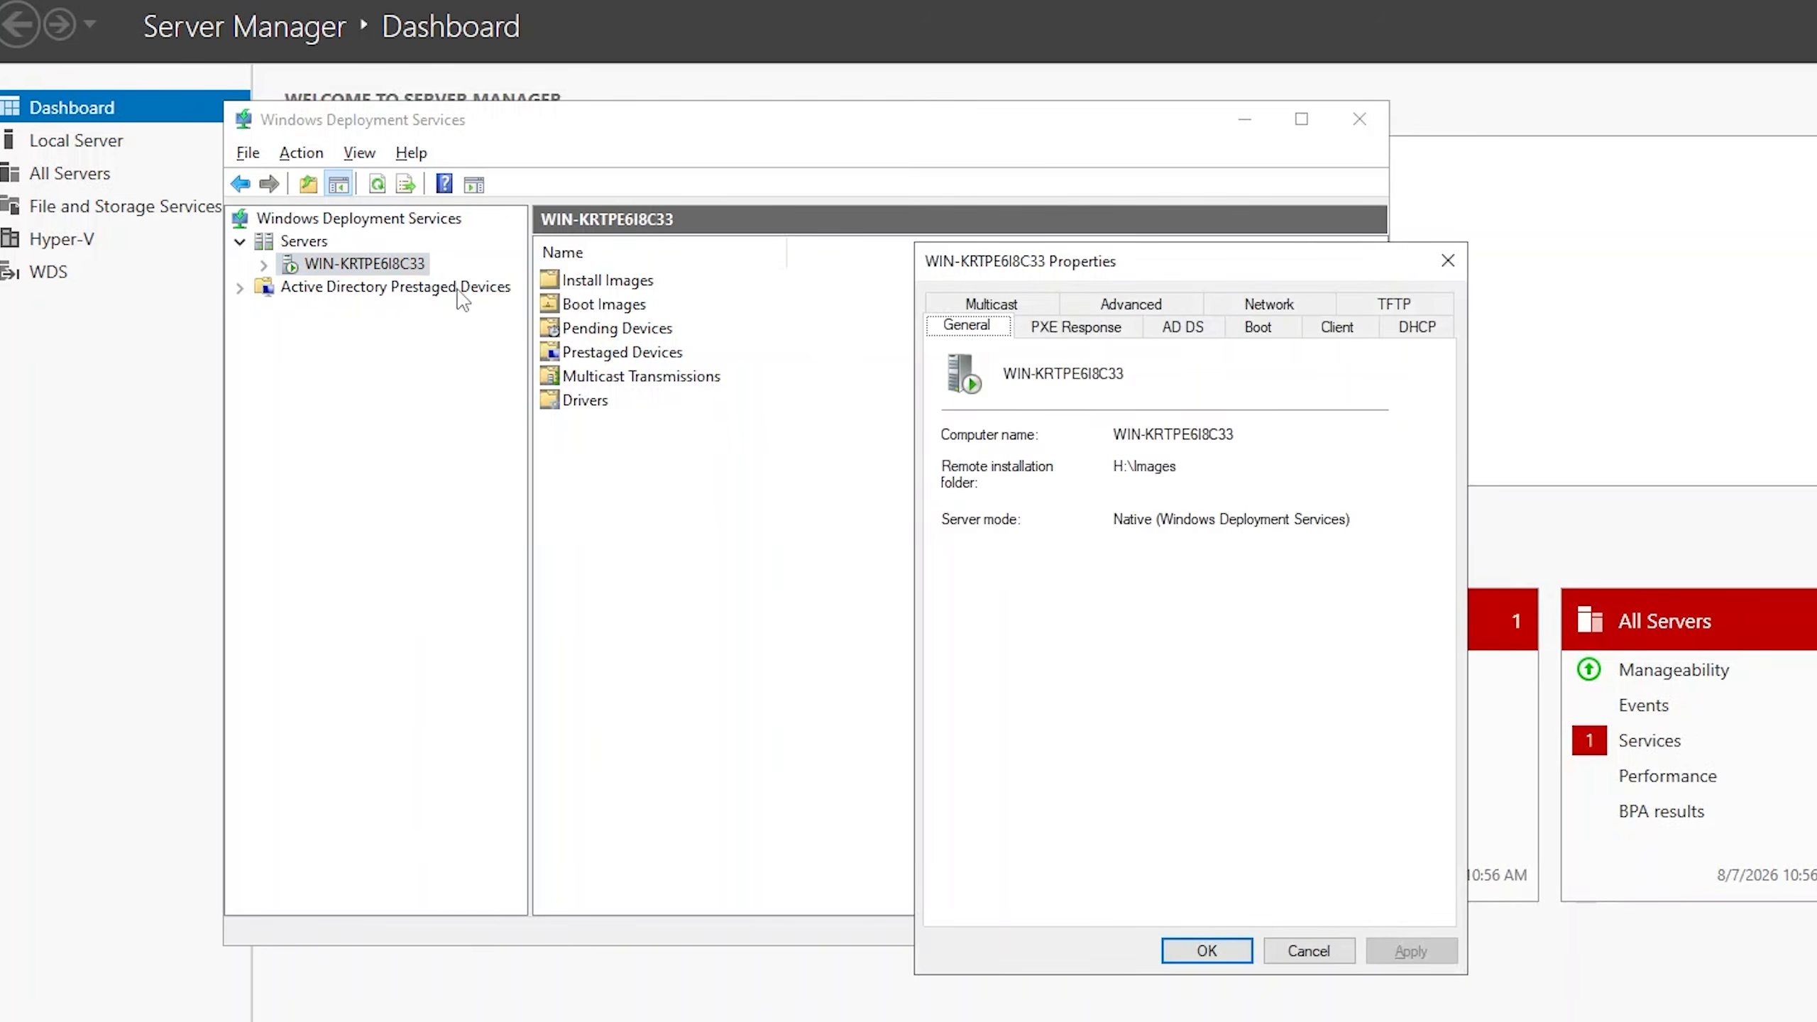
left_click(1390, 330)
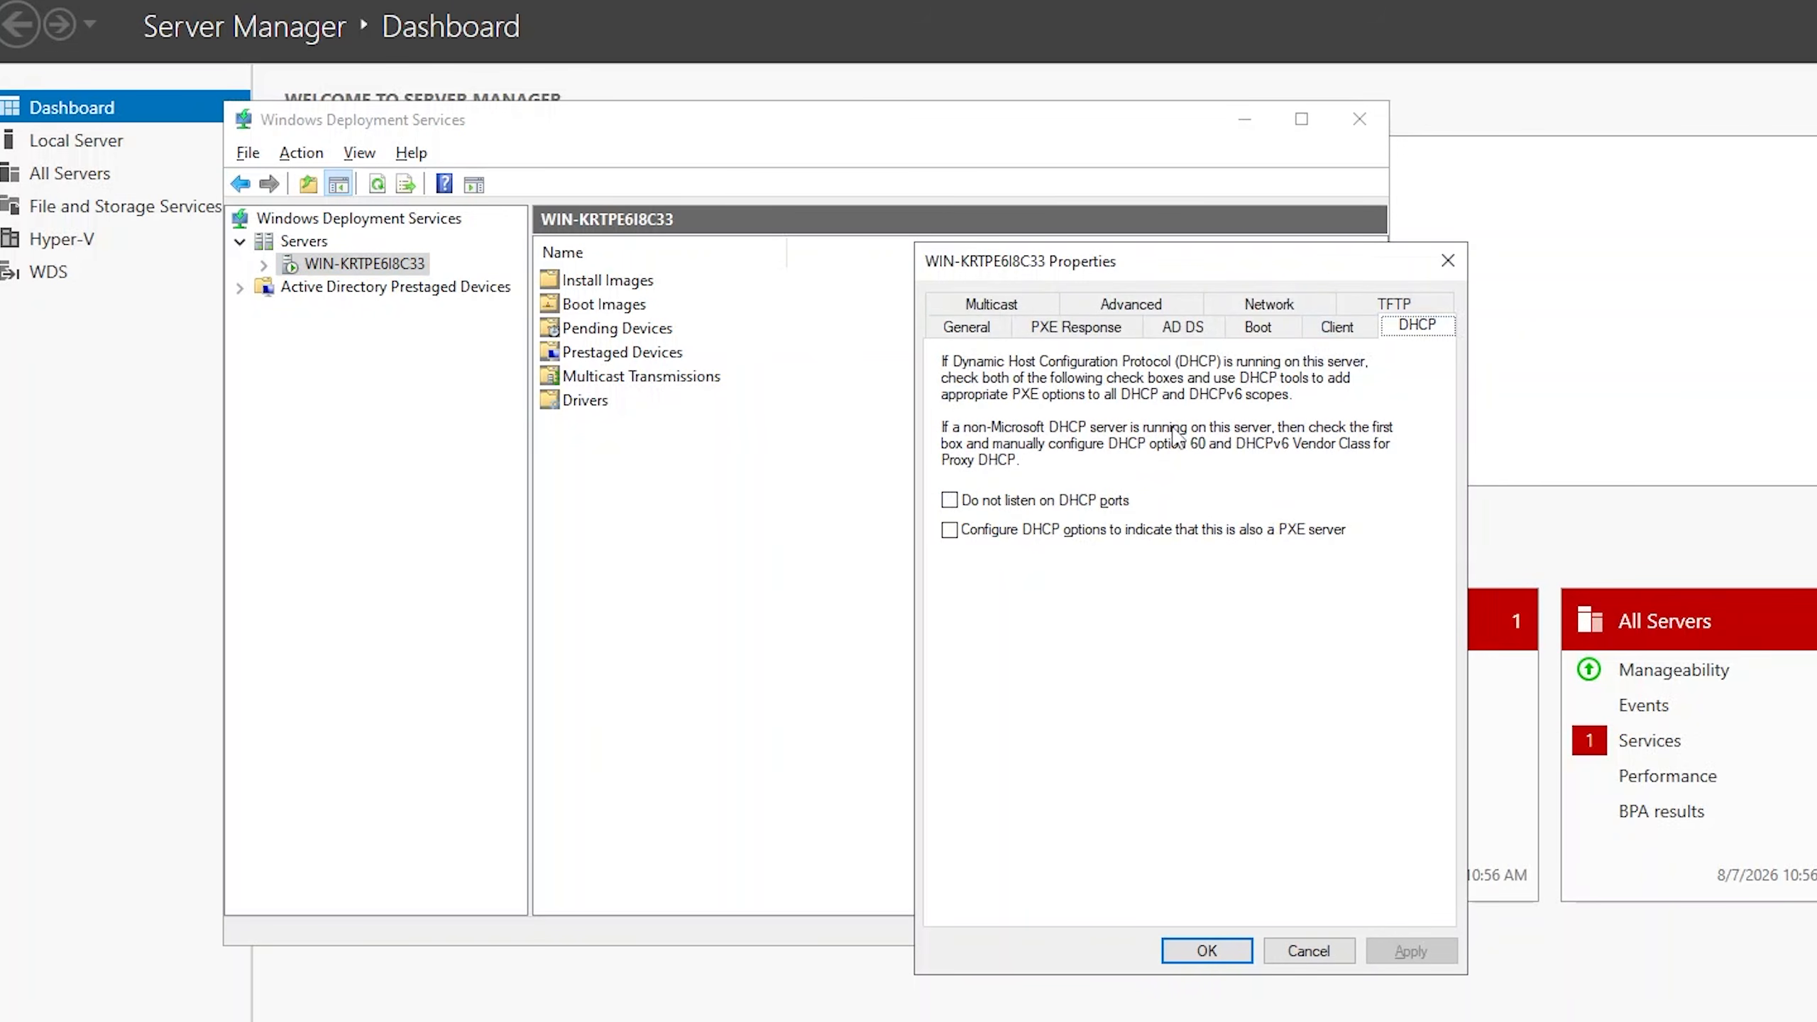
left_click(959, 500)
left_click(951, 529)
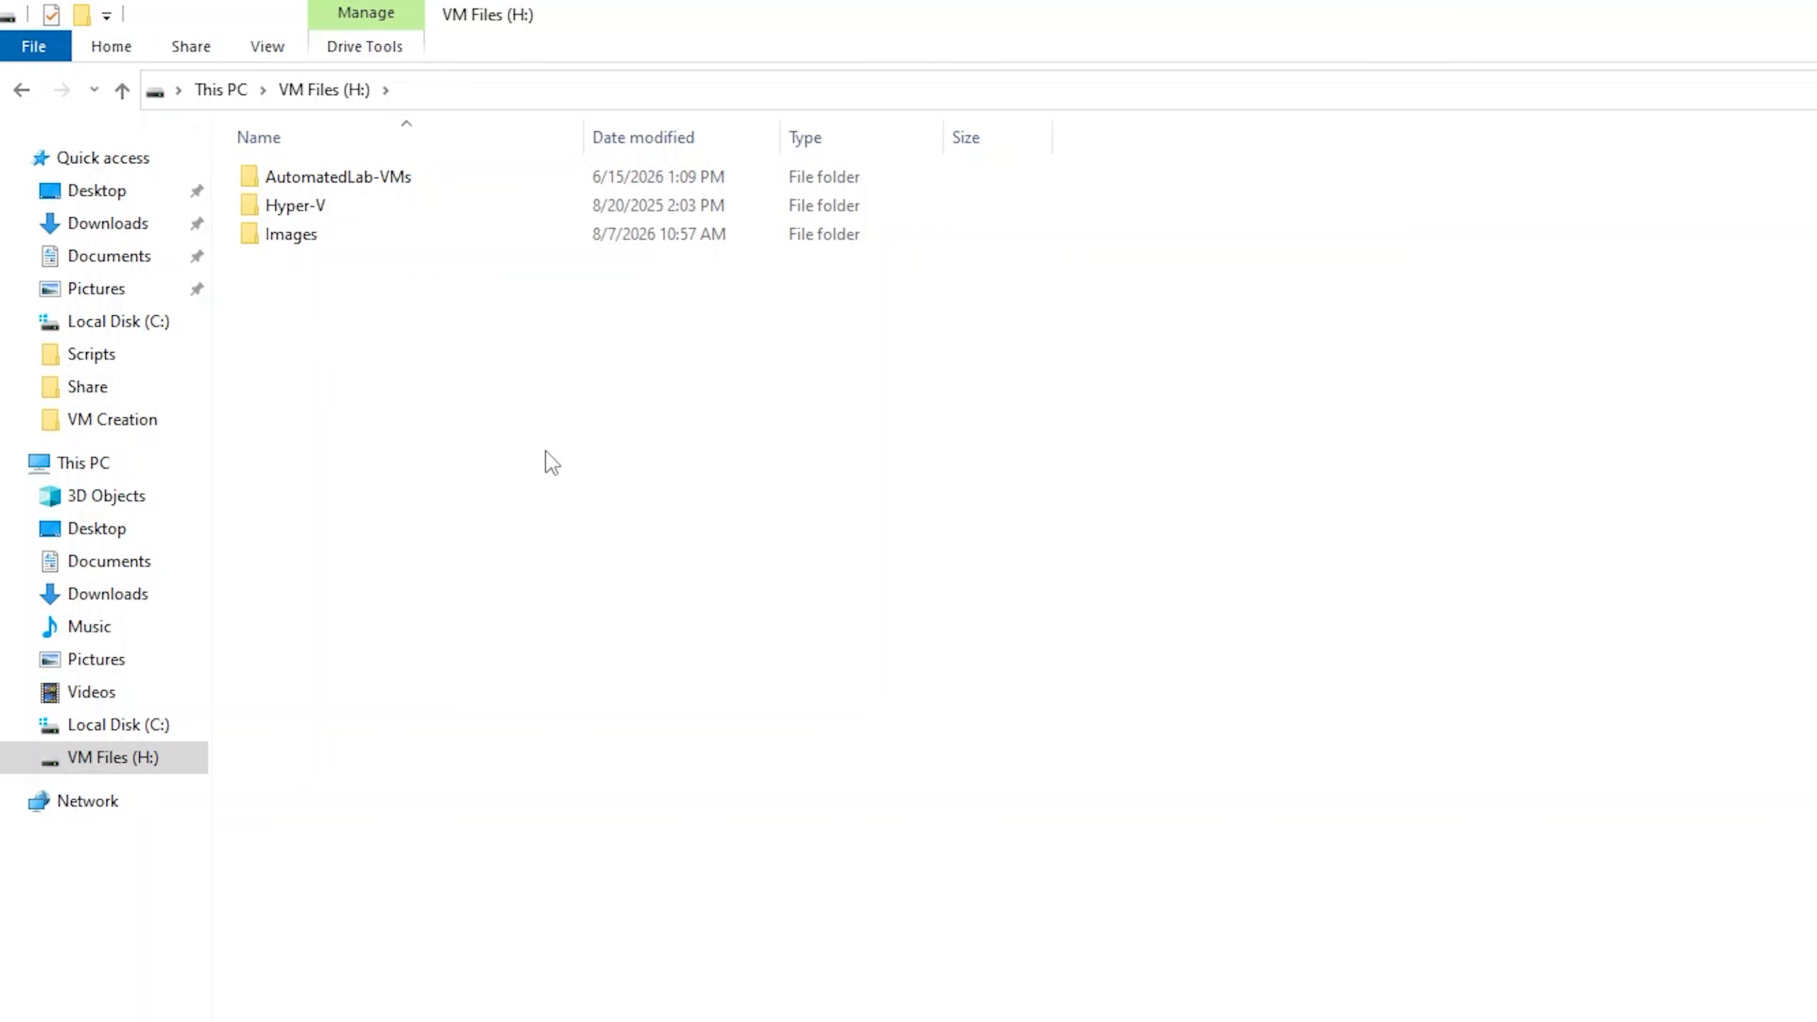
Create a folder named WIM on the VM Files (H:) drive.
key("ctrl+shift+n")
type("WIM")
key("Return")
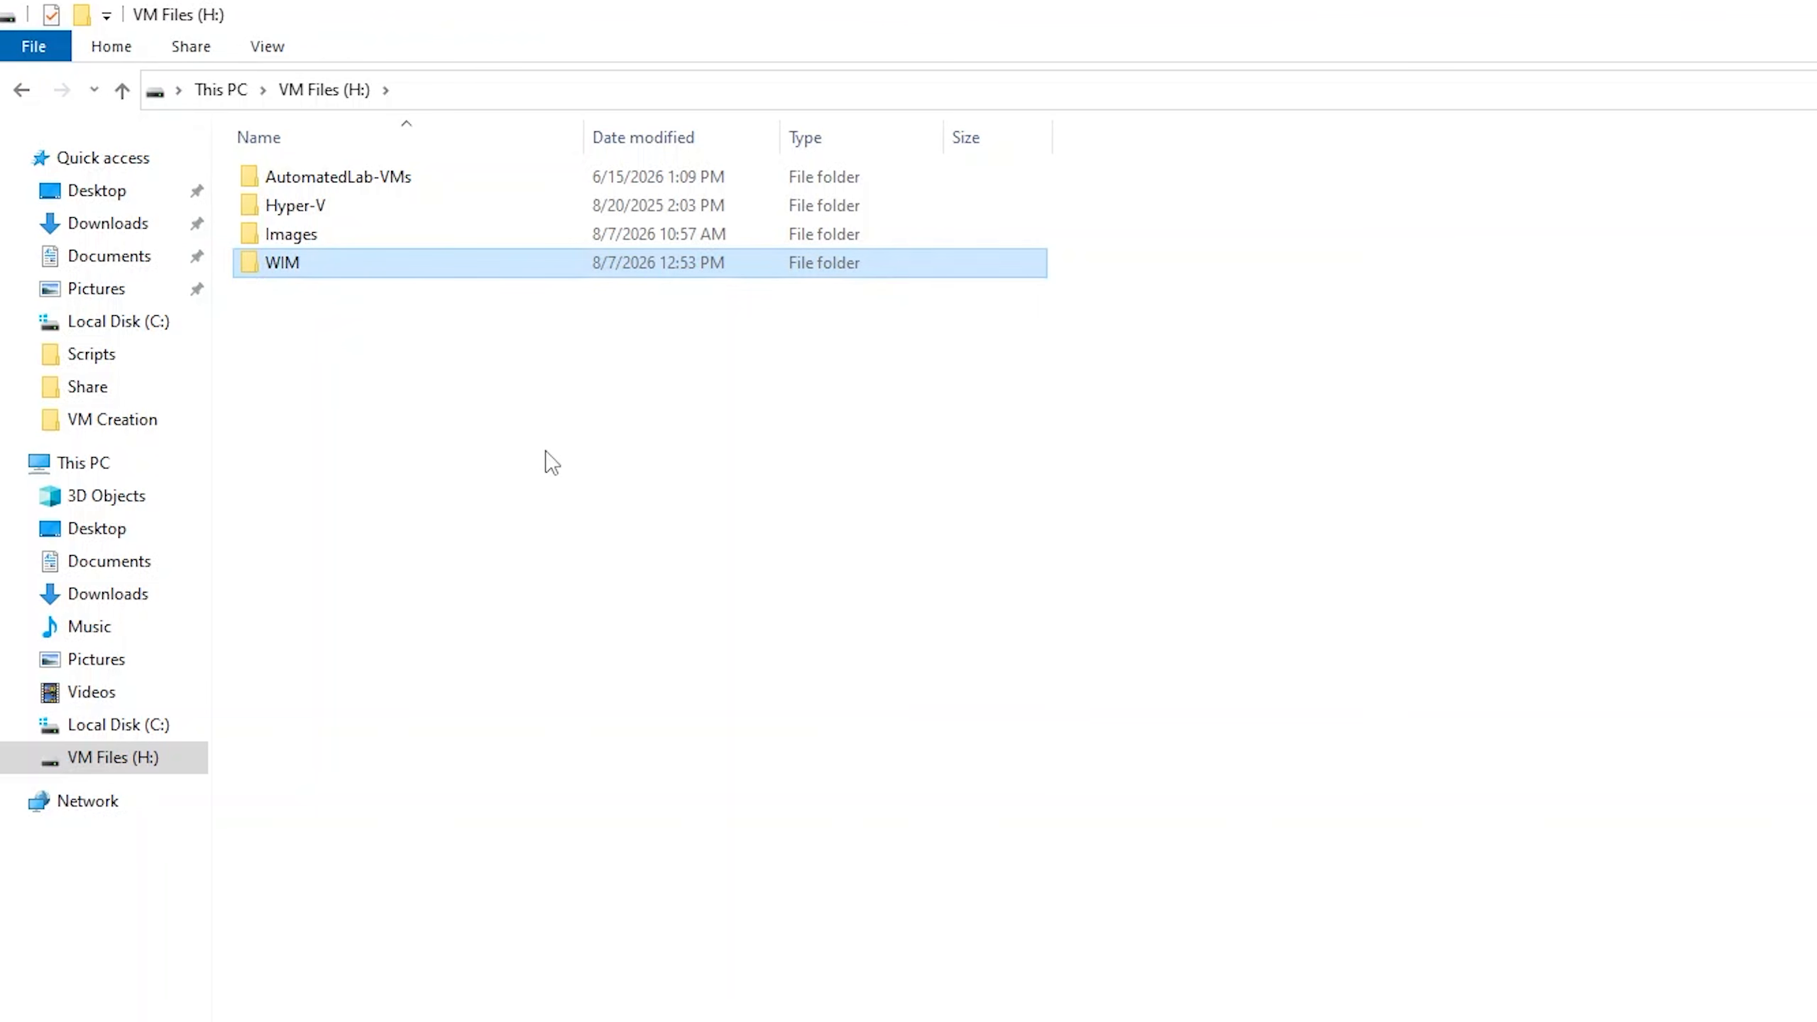
Enable advanced sharing for the WIM folder with the share name WIM.
right_click(423, 265)
left_click(492, 727)
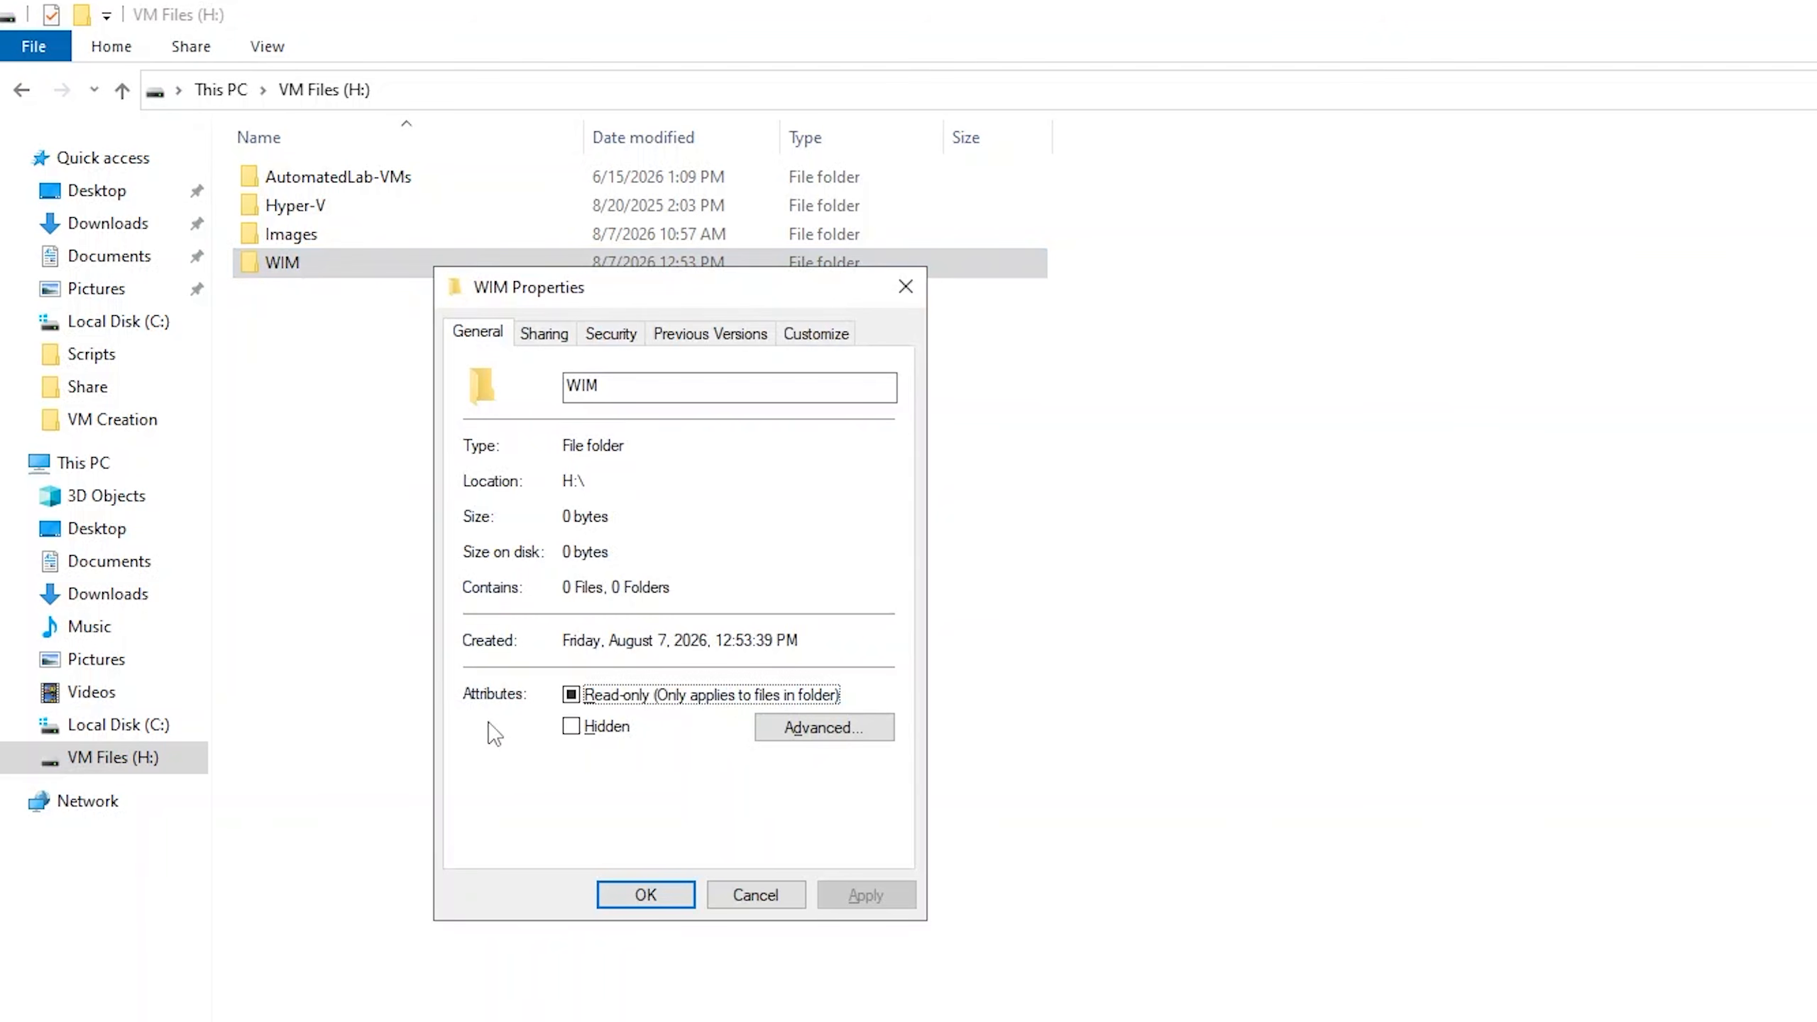
left_click(545, 342)
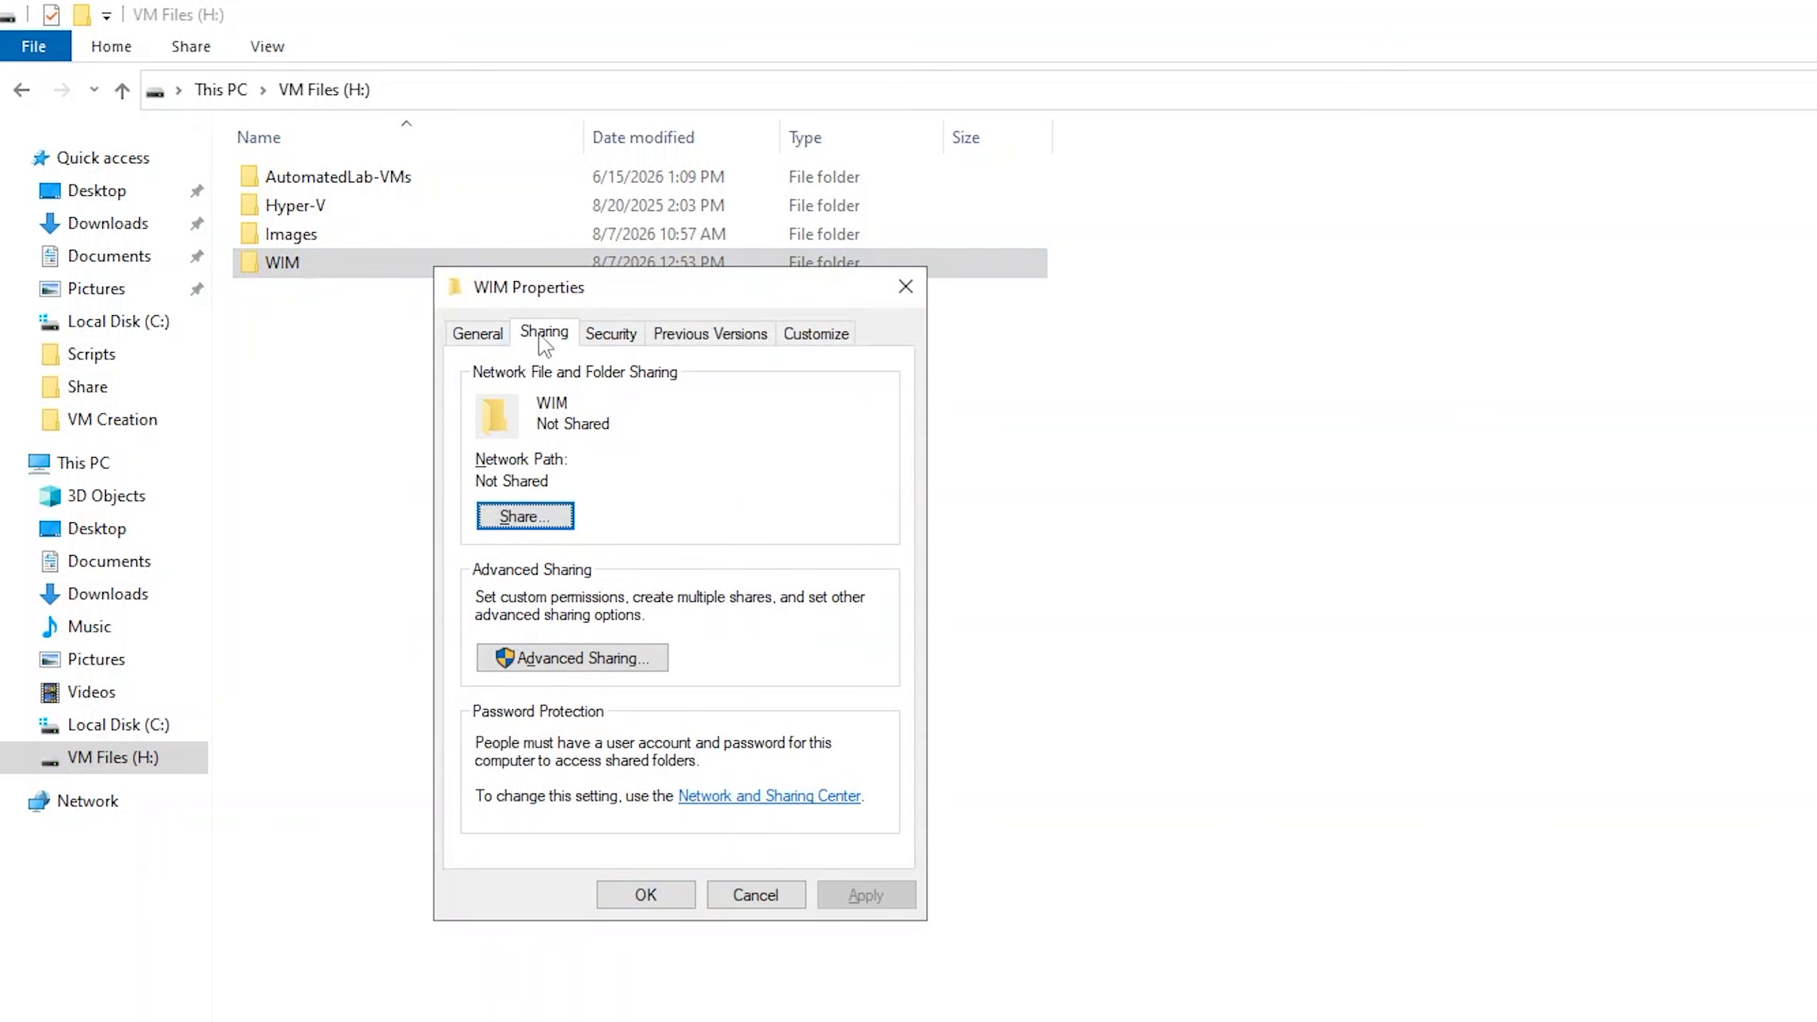
left_click(565, 657)
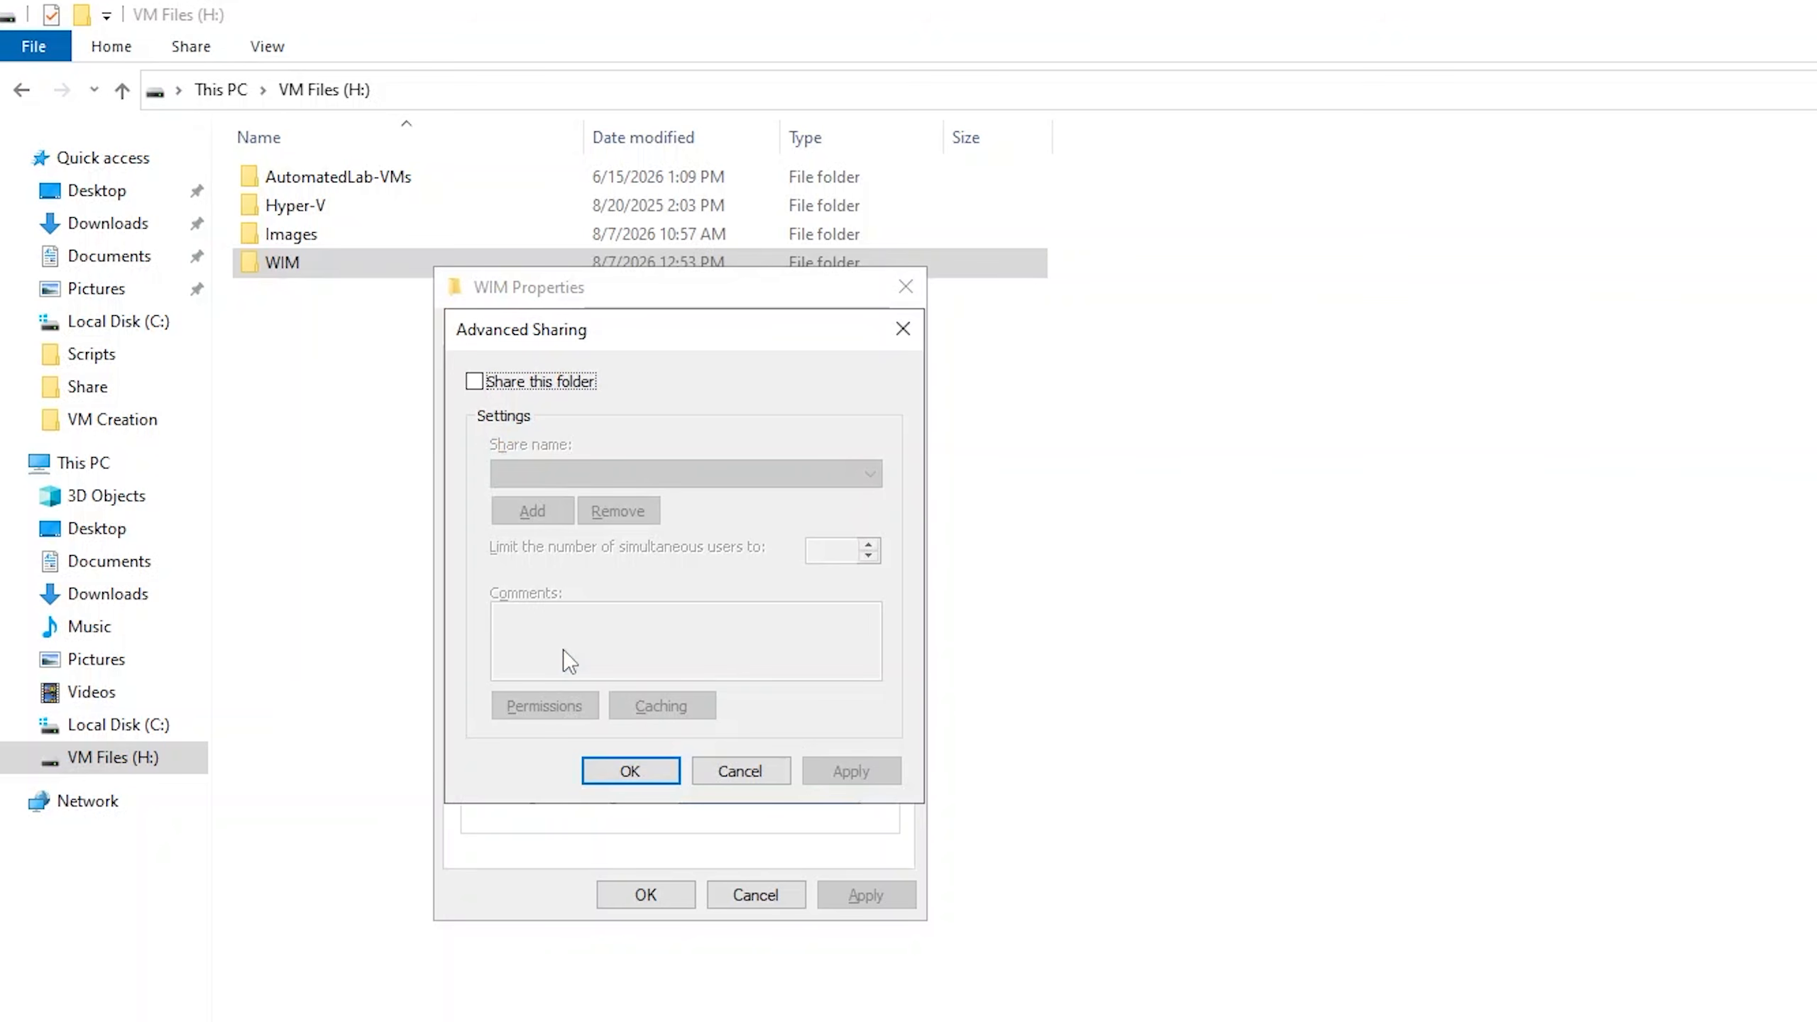
left_click(498, 381)
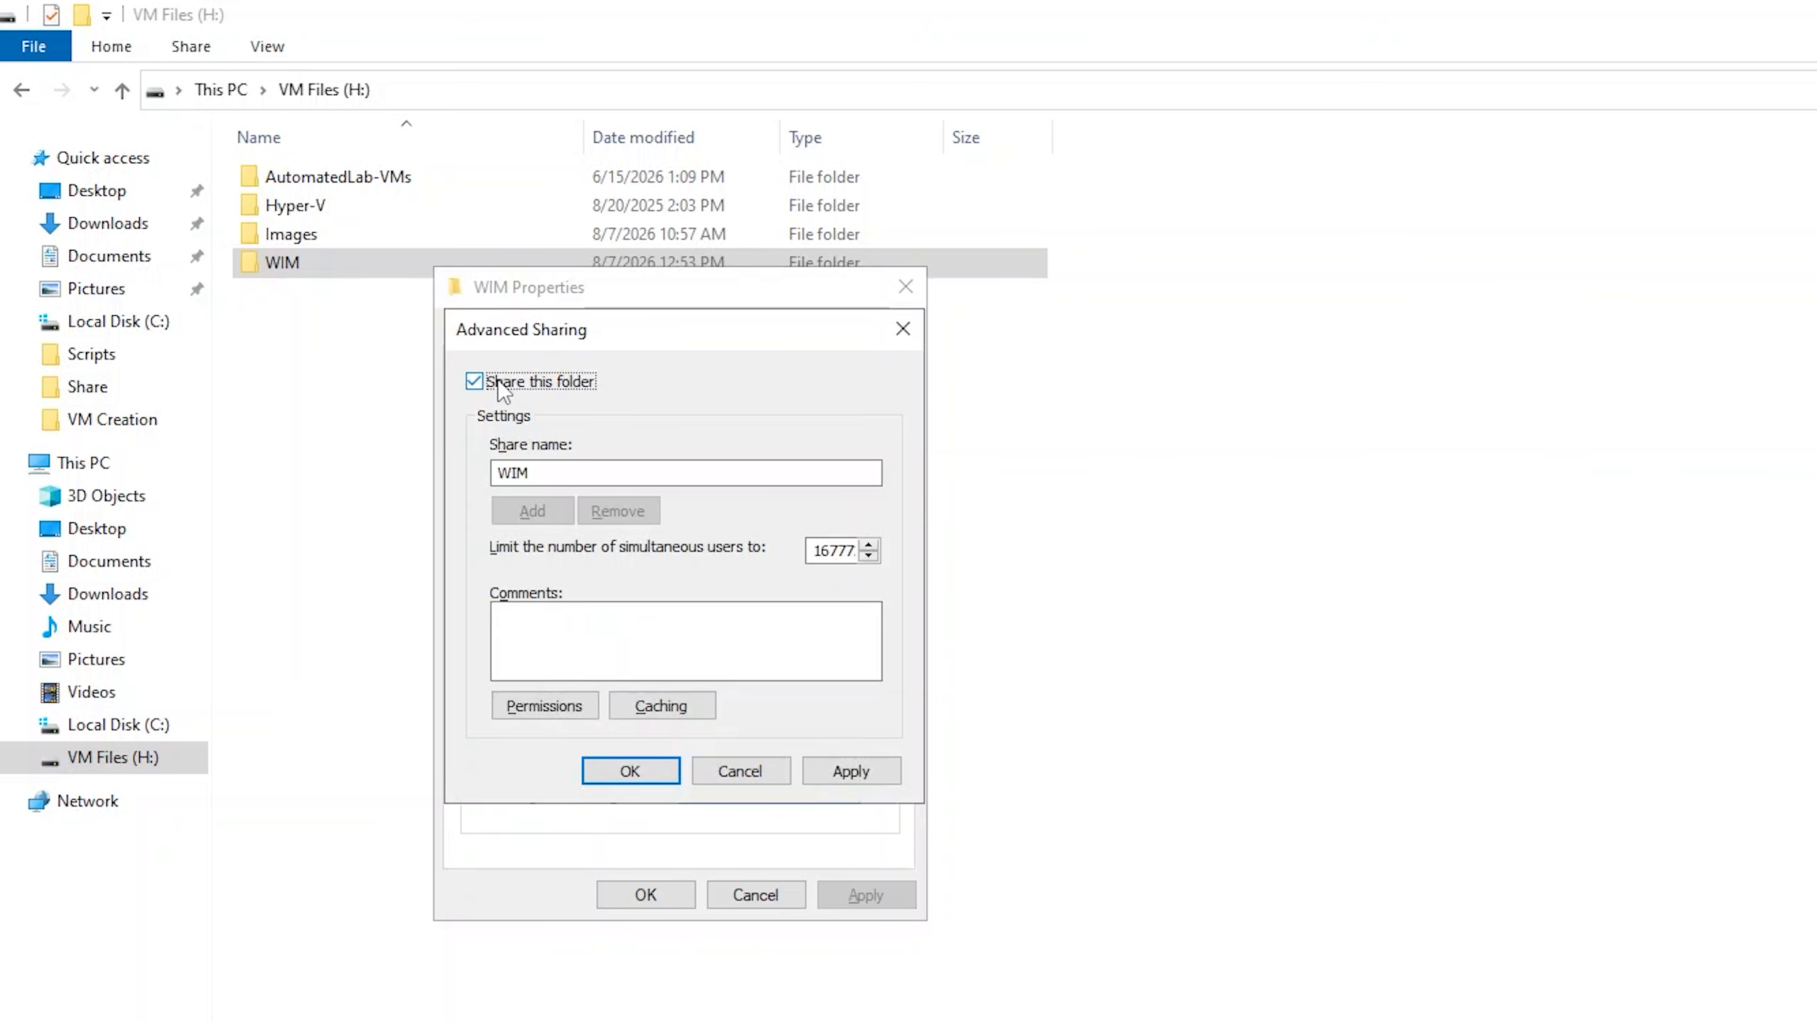
double_click(517, 472)
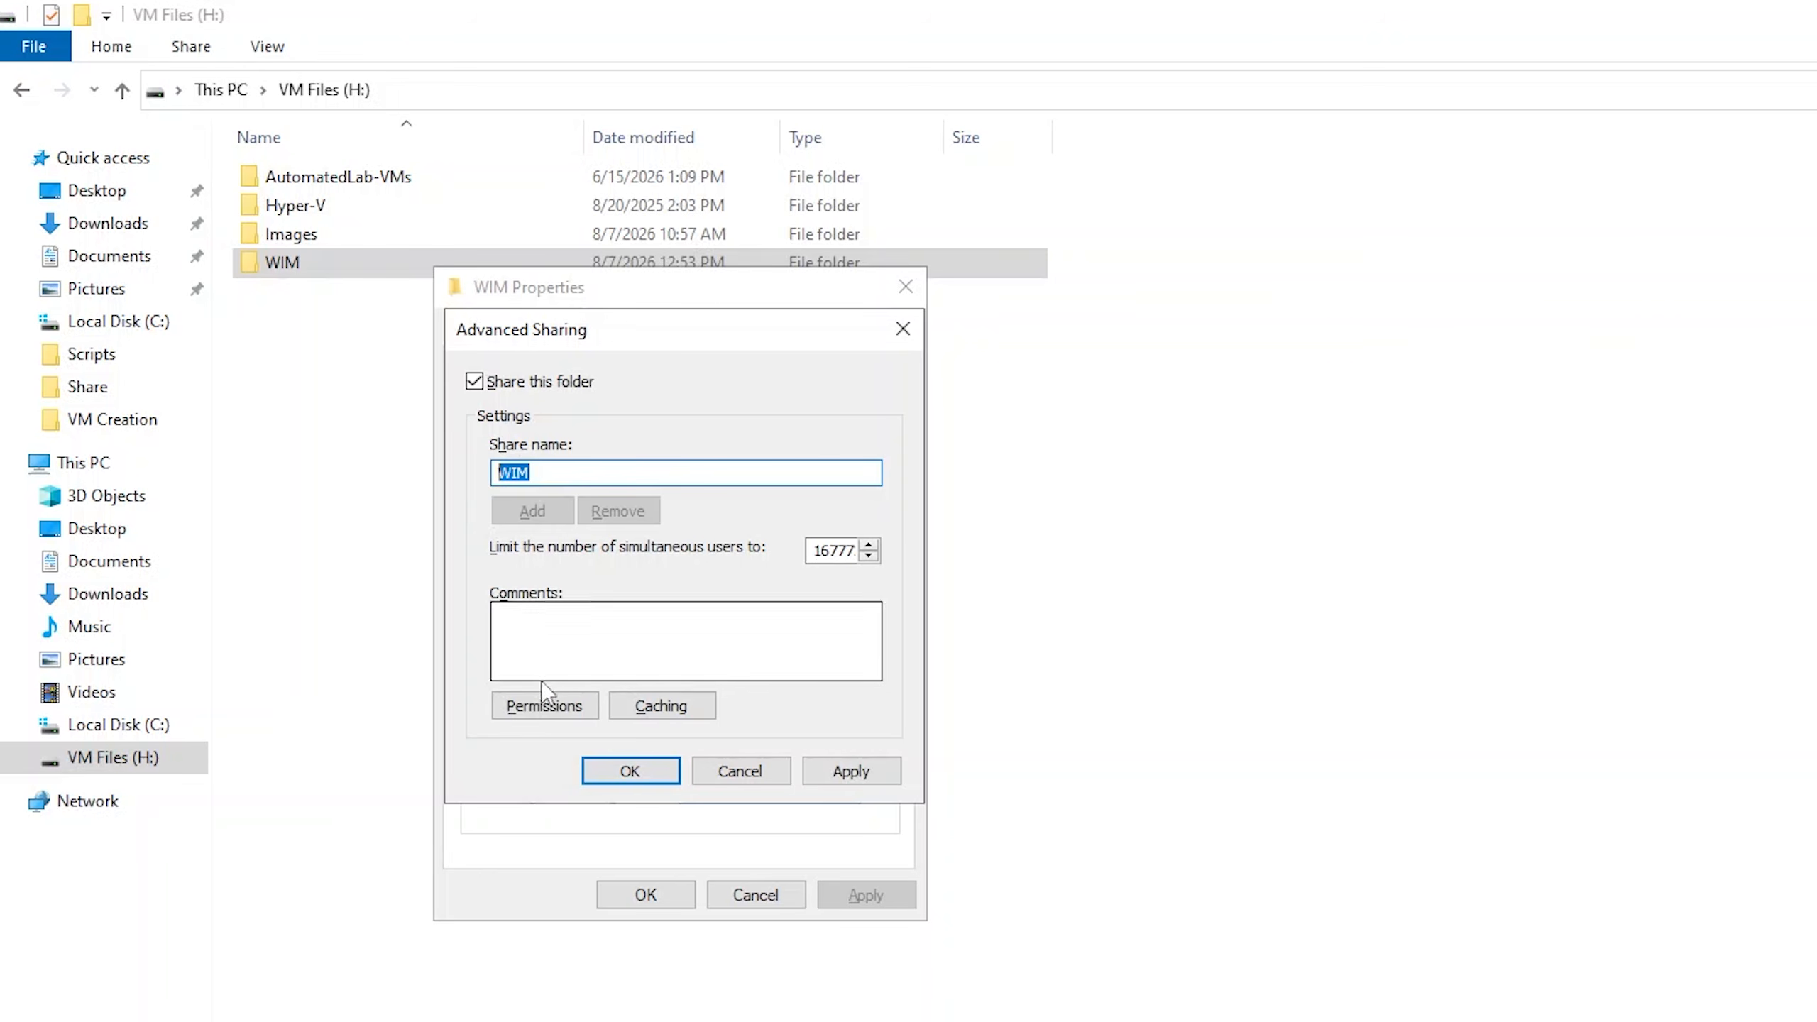
Replace the Everyone group with the Administrator account in the WIM share permissions.
left_click(557, 709)
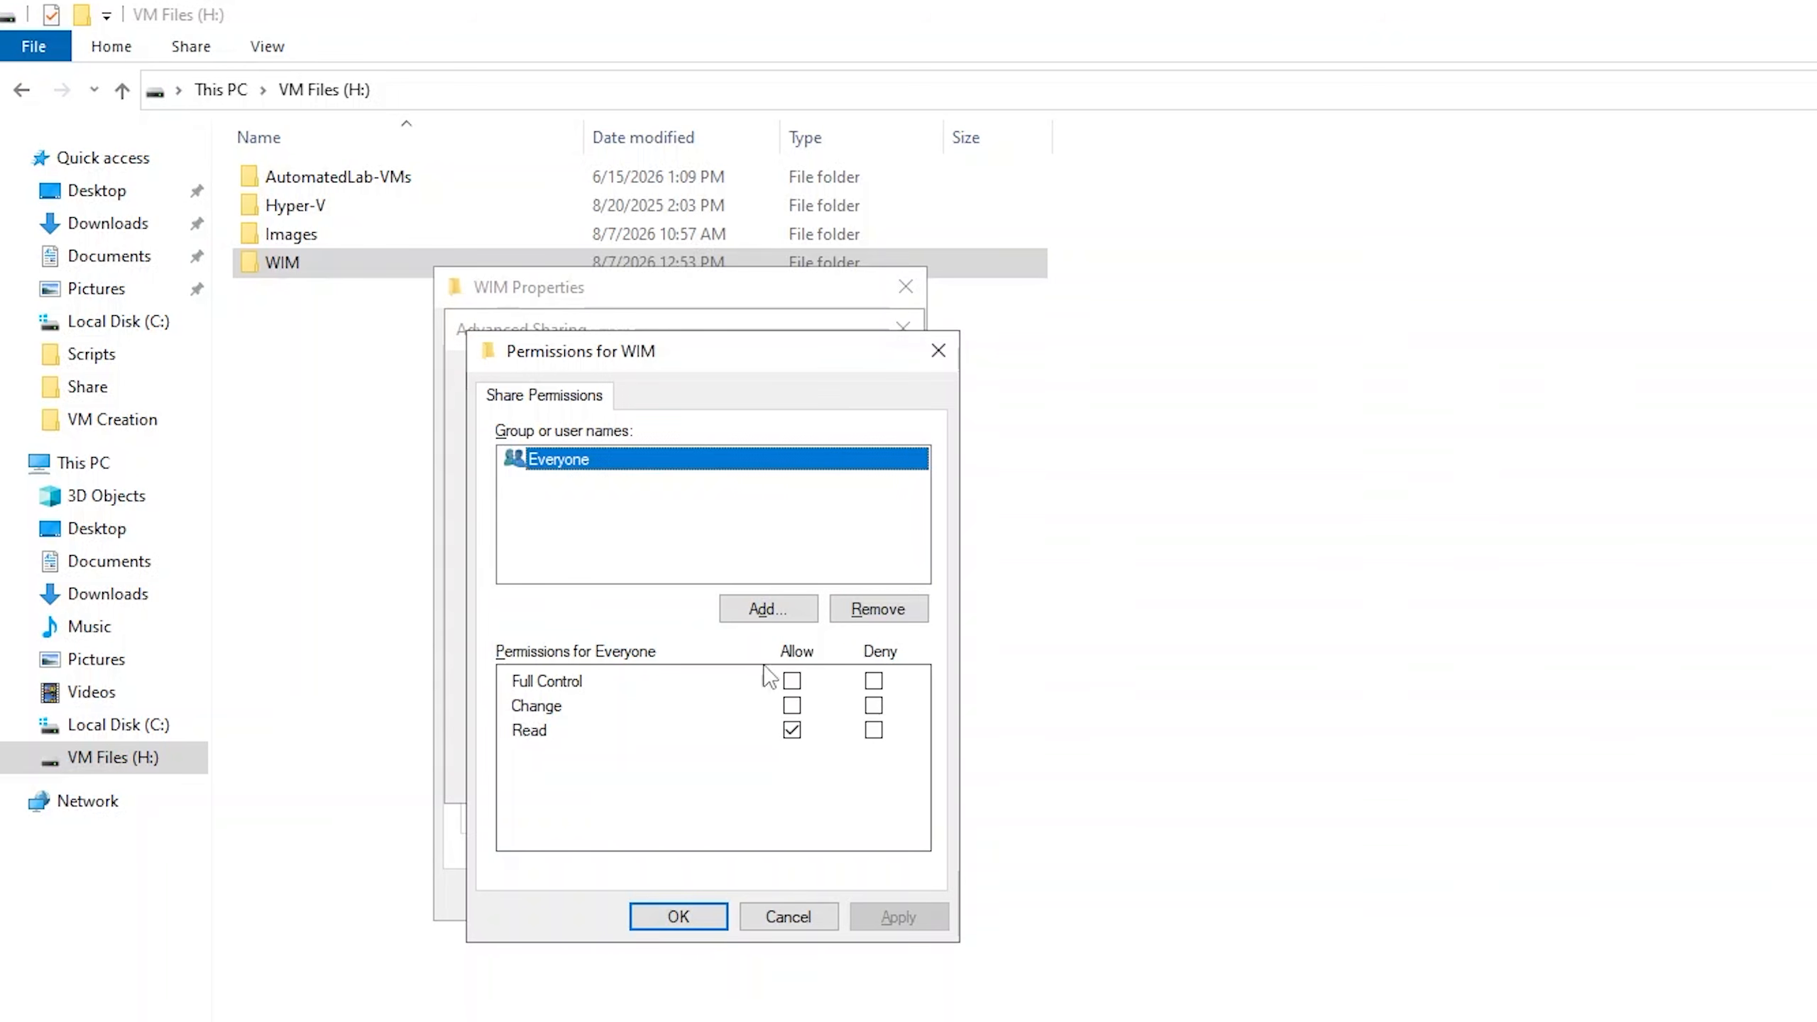
left_click(869, 612)
left_click(787, 610)
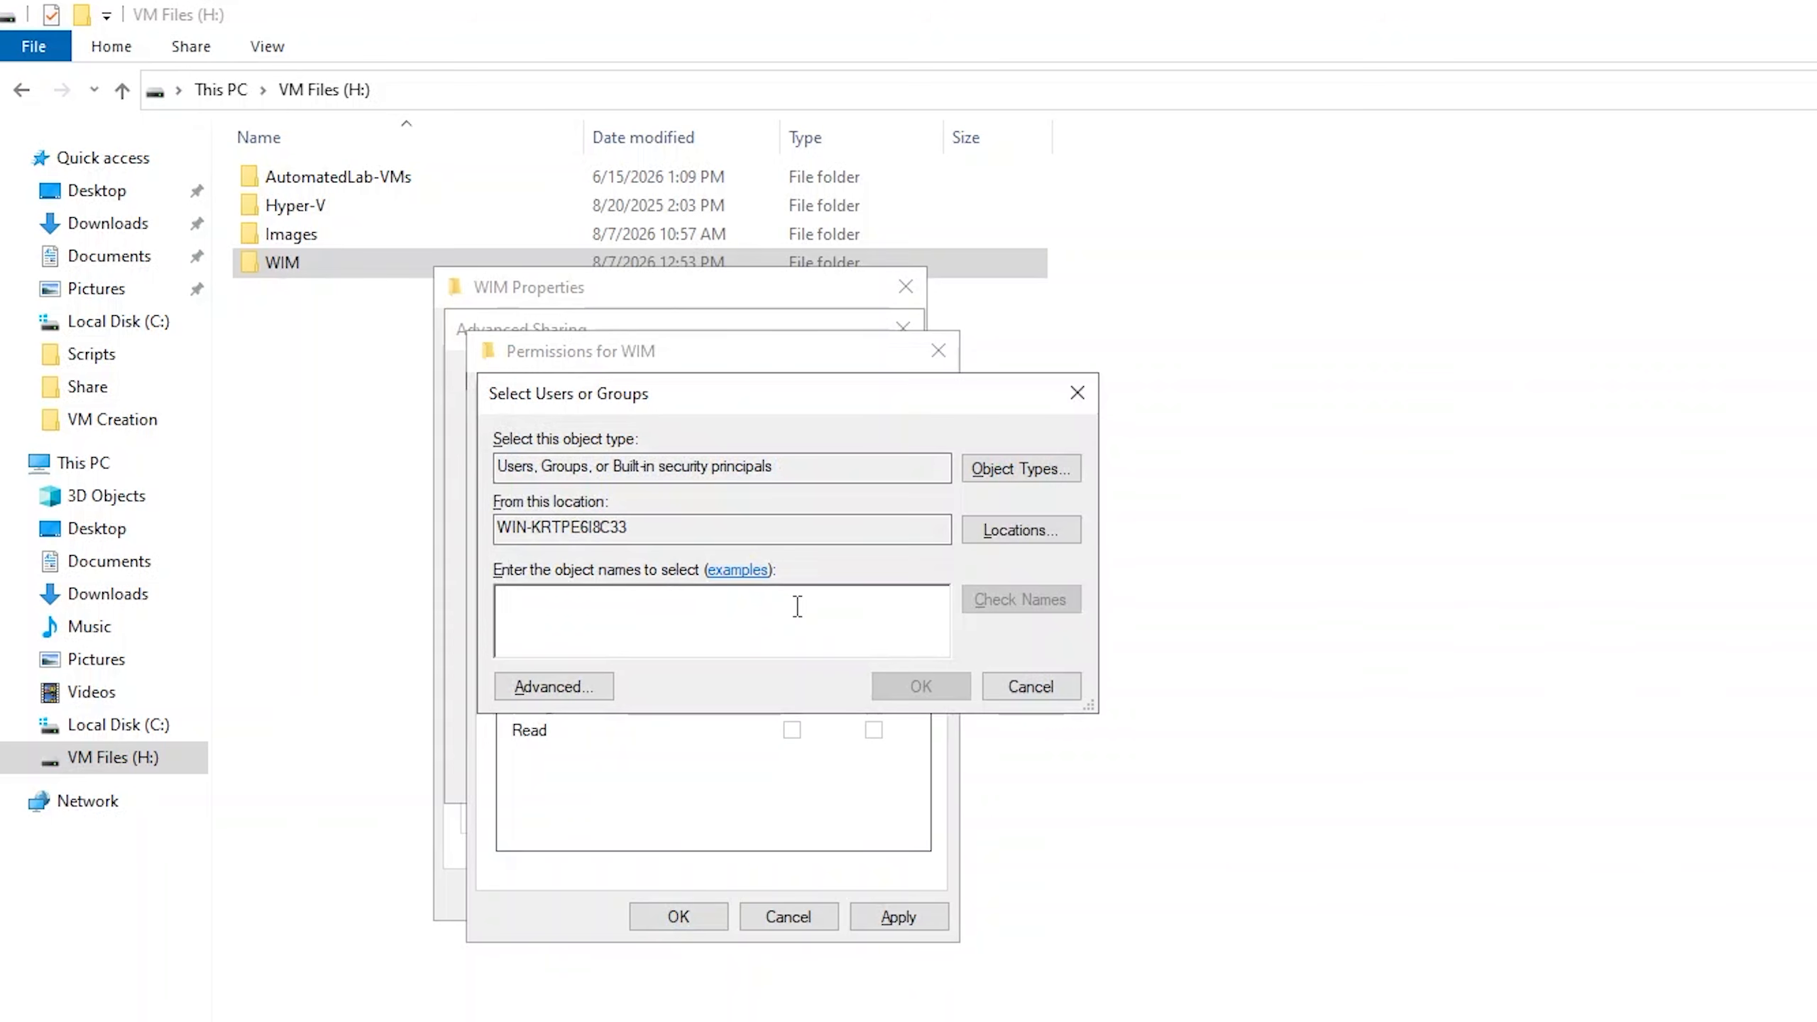
type("Administrator")
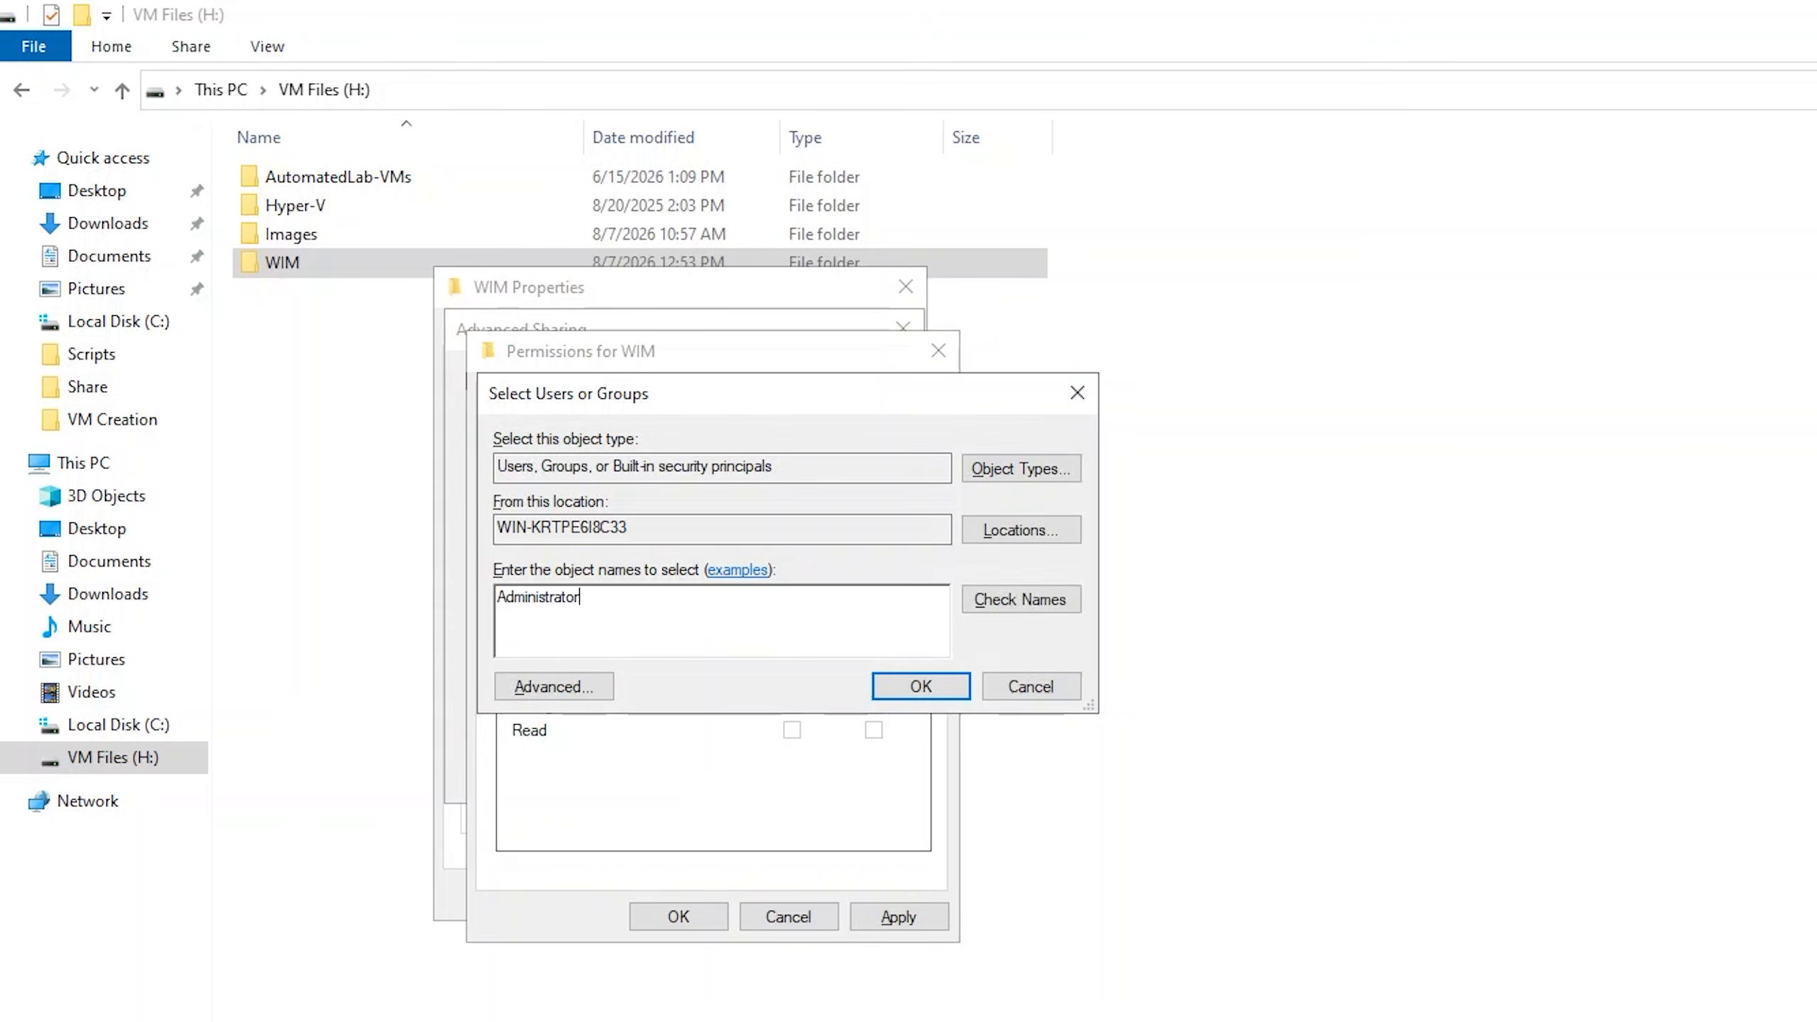
left_click(1058, 608)
left_click(933, 689)
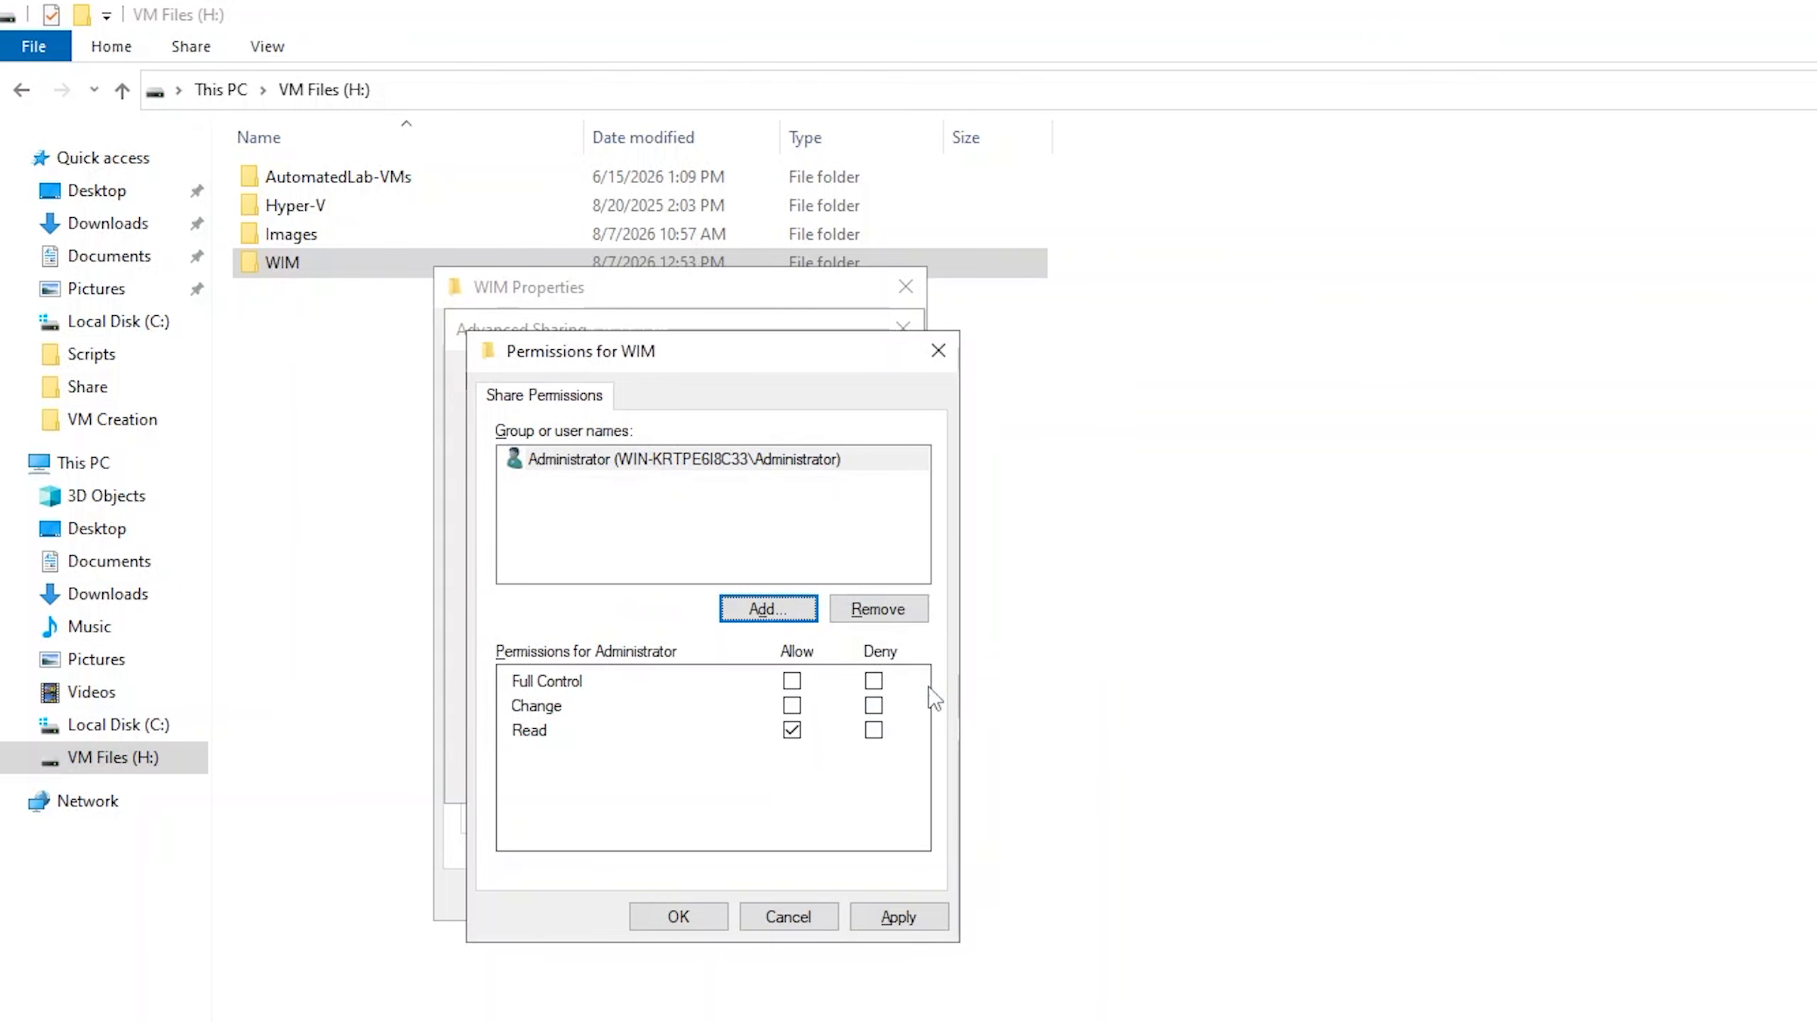
Allow the Administrator account Full Control in the WIM share permissions and apply the advanced sharing settings.
left_click(792, 682)
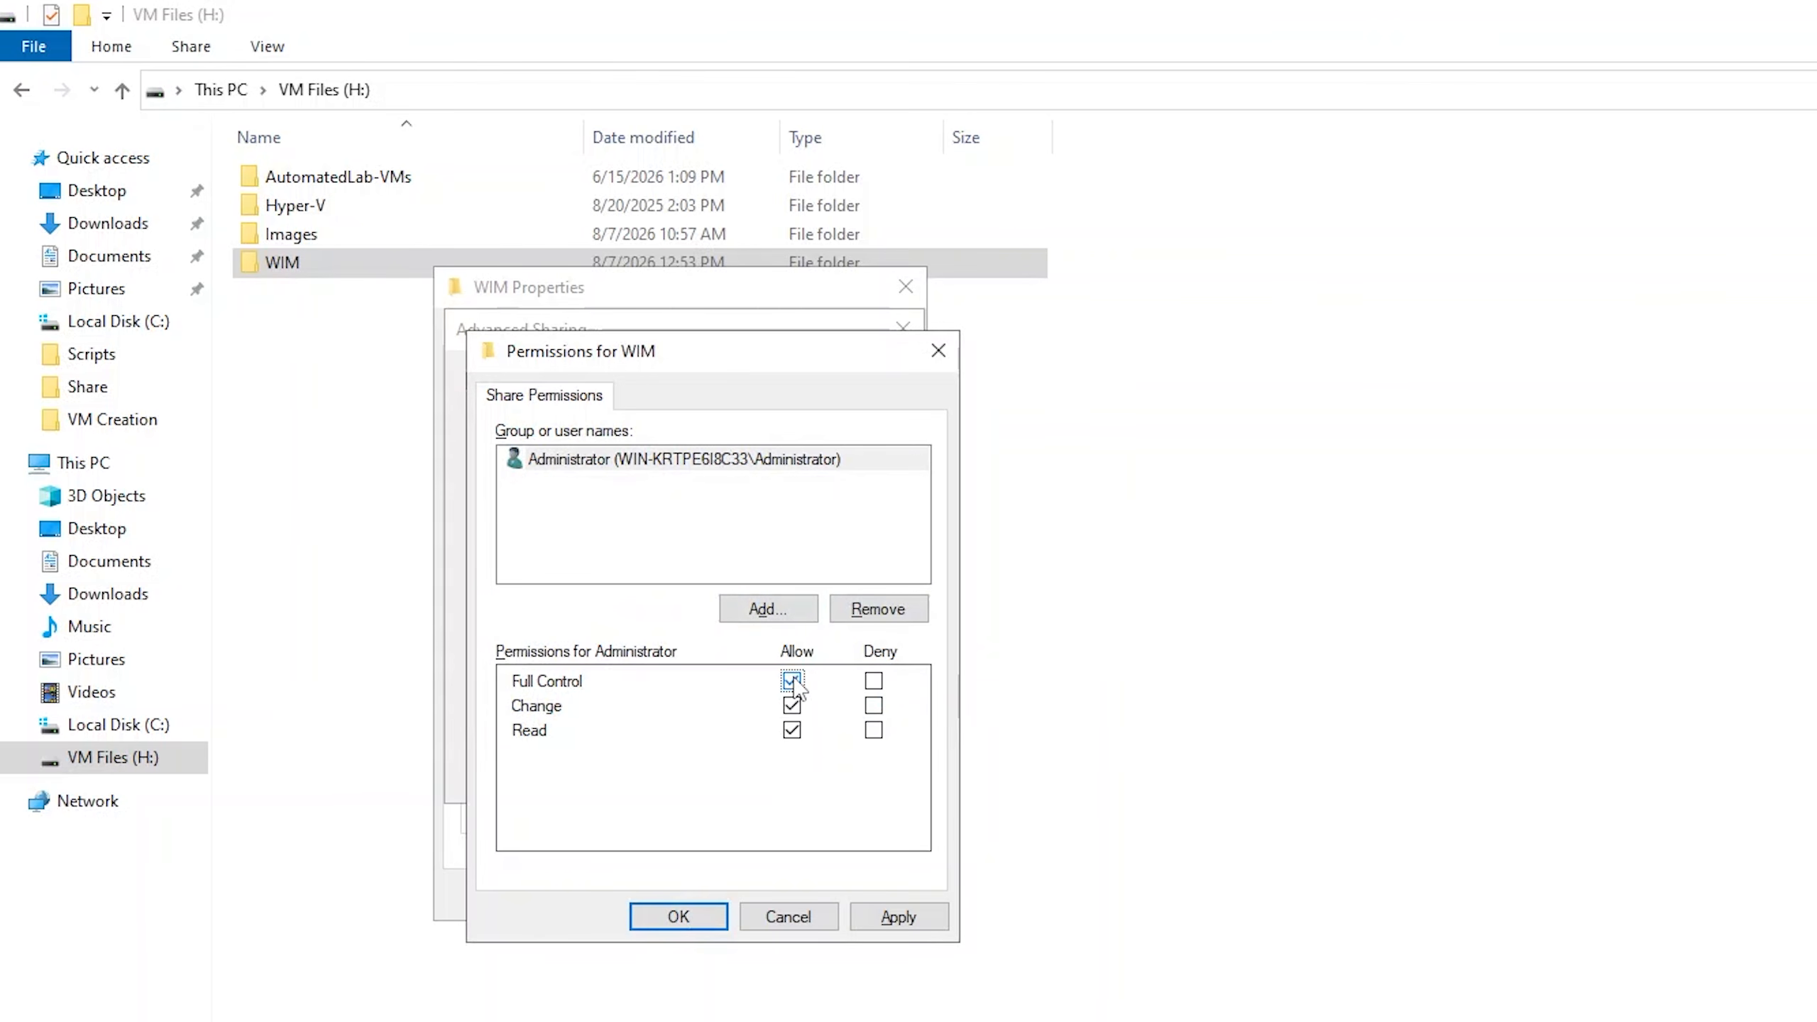
left_click(875, 912)
left_click(703, 915)
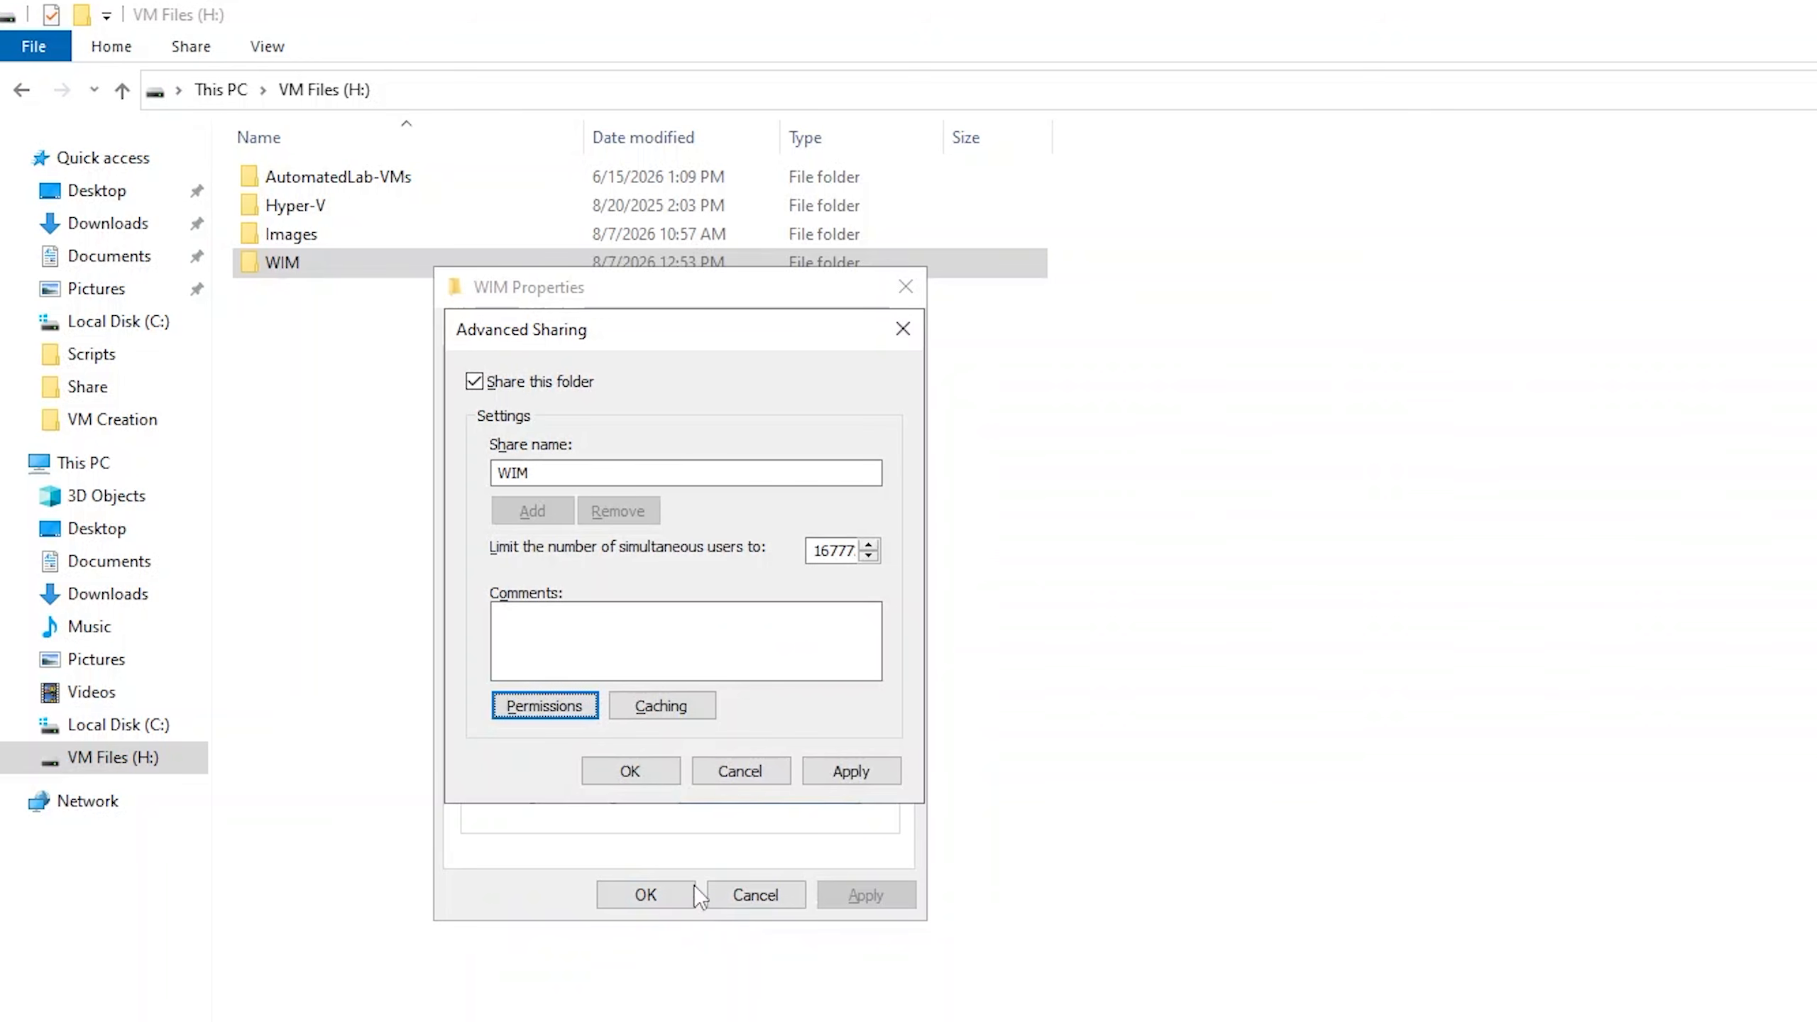
left_click(849, 767)
left_click(636, 752)
Review the Administrators group's security permissions on the WIM folder and check the share's network path.
left_click(620, 332)
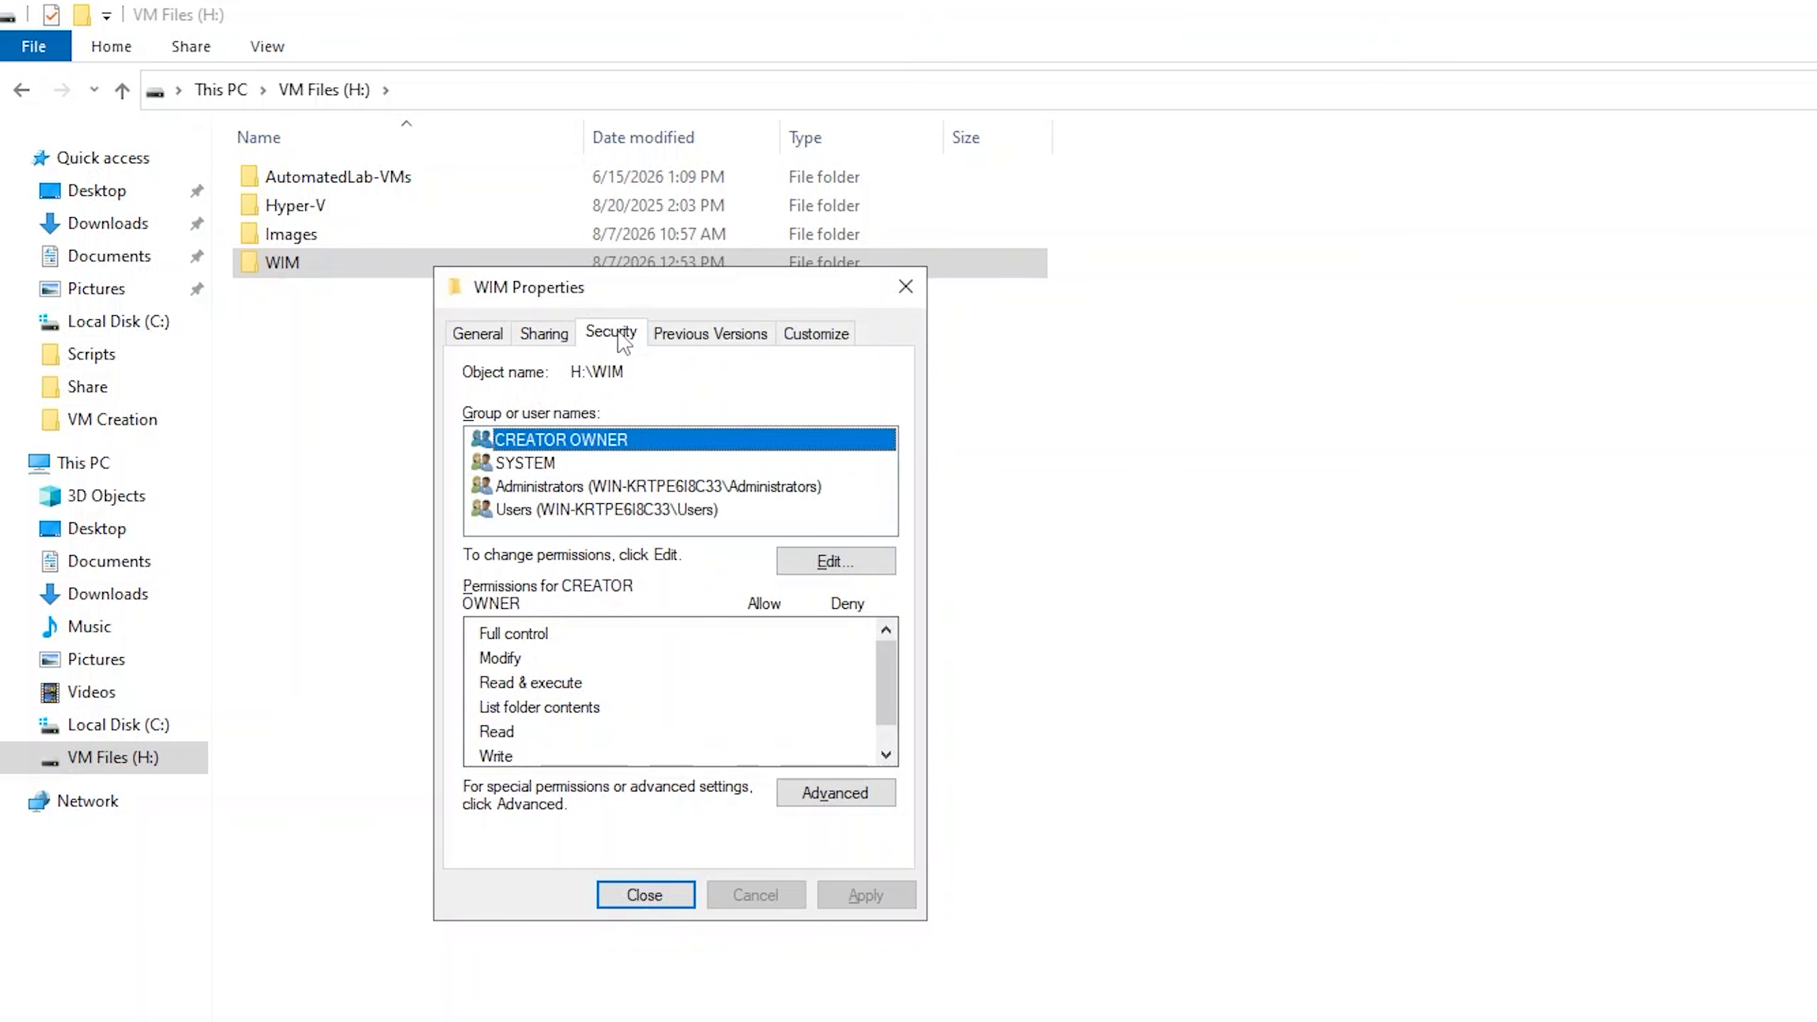
left_click(575, 487)
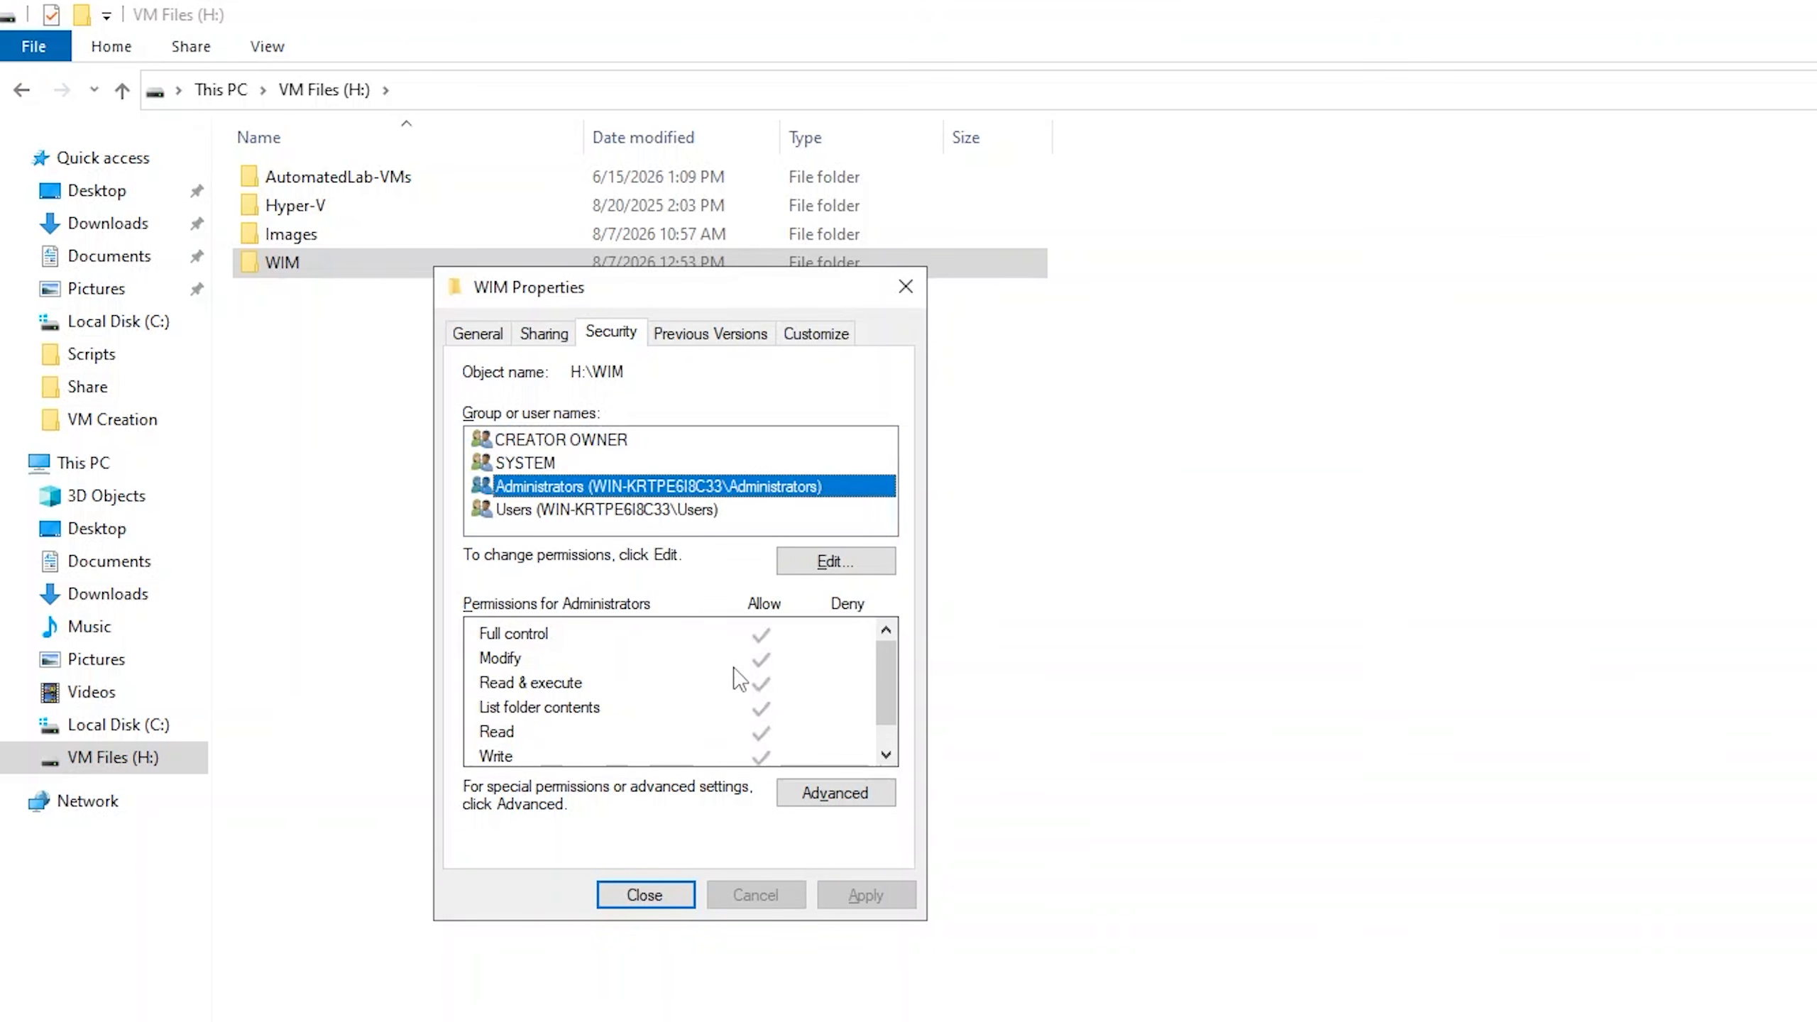
scroll(781, 691, "down", 1)
scroll(785, 691, "up", 1)
left_click(564, 335)
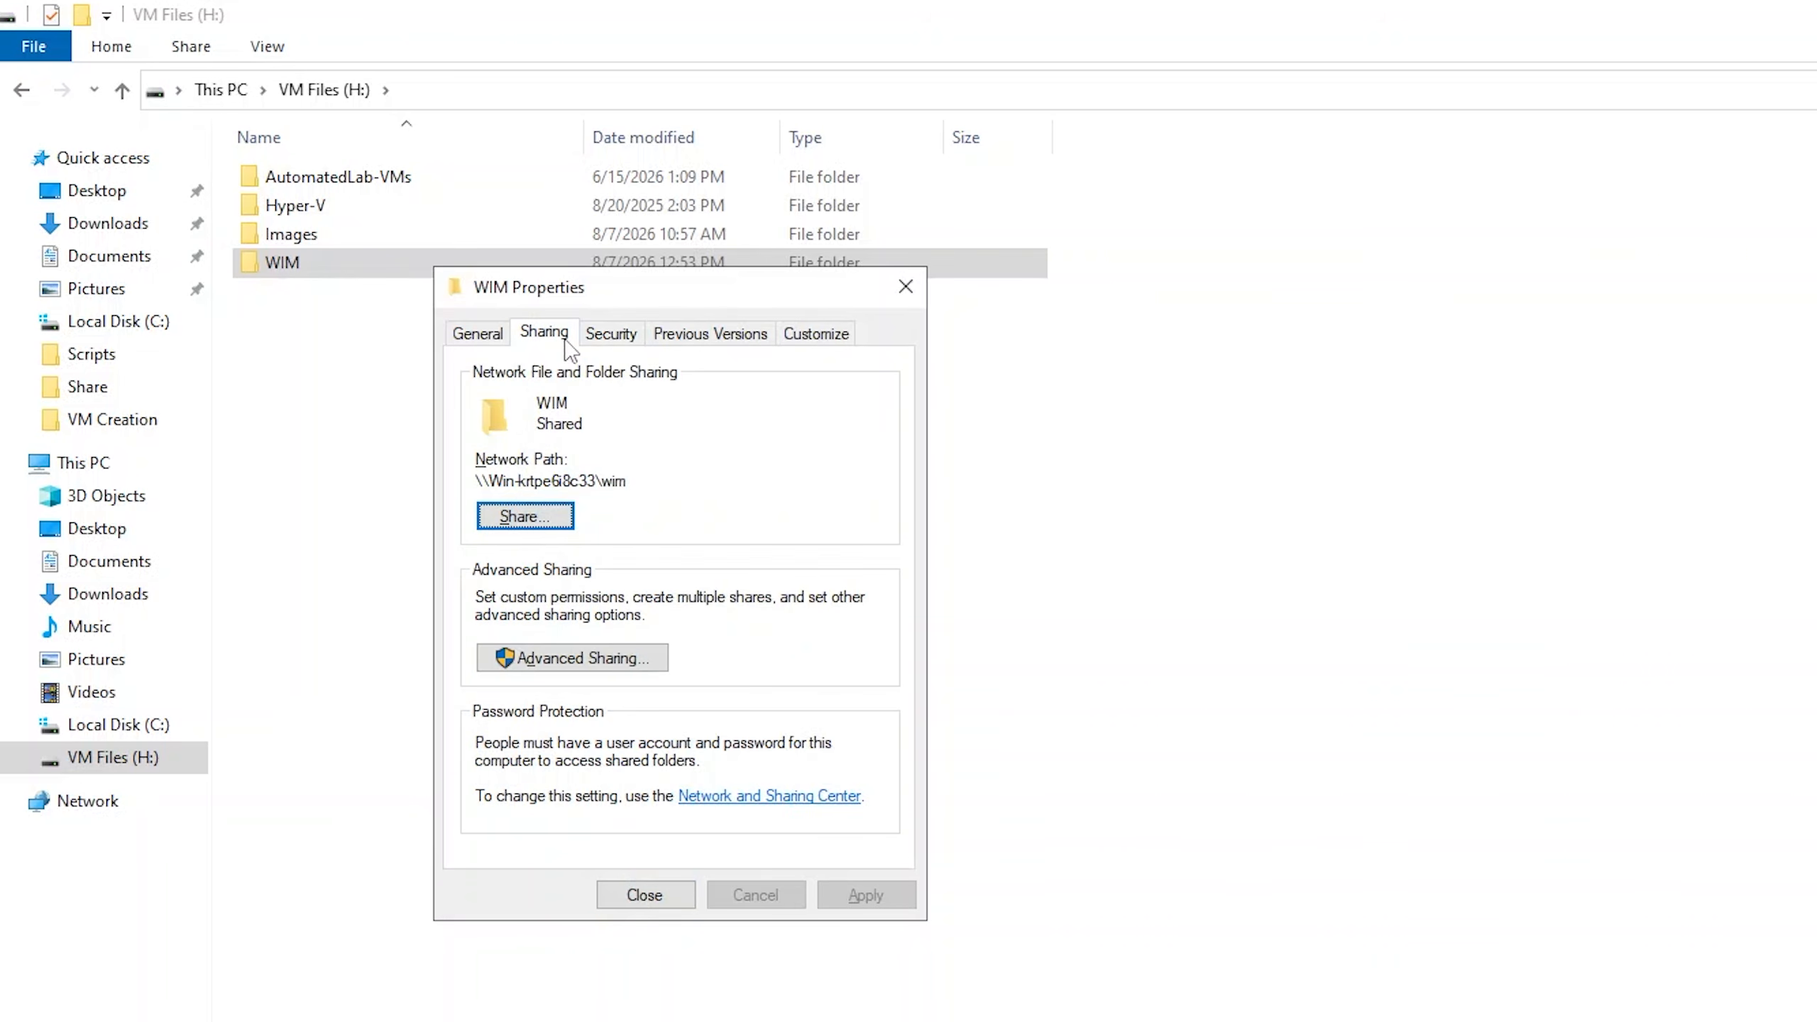
left_click_drag(620, 478, 473, 490)
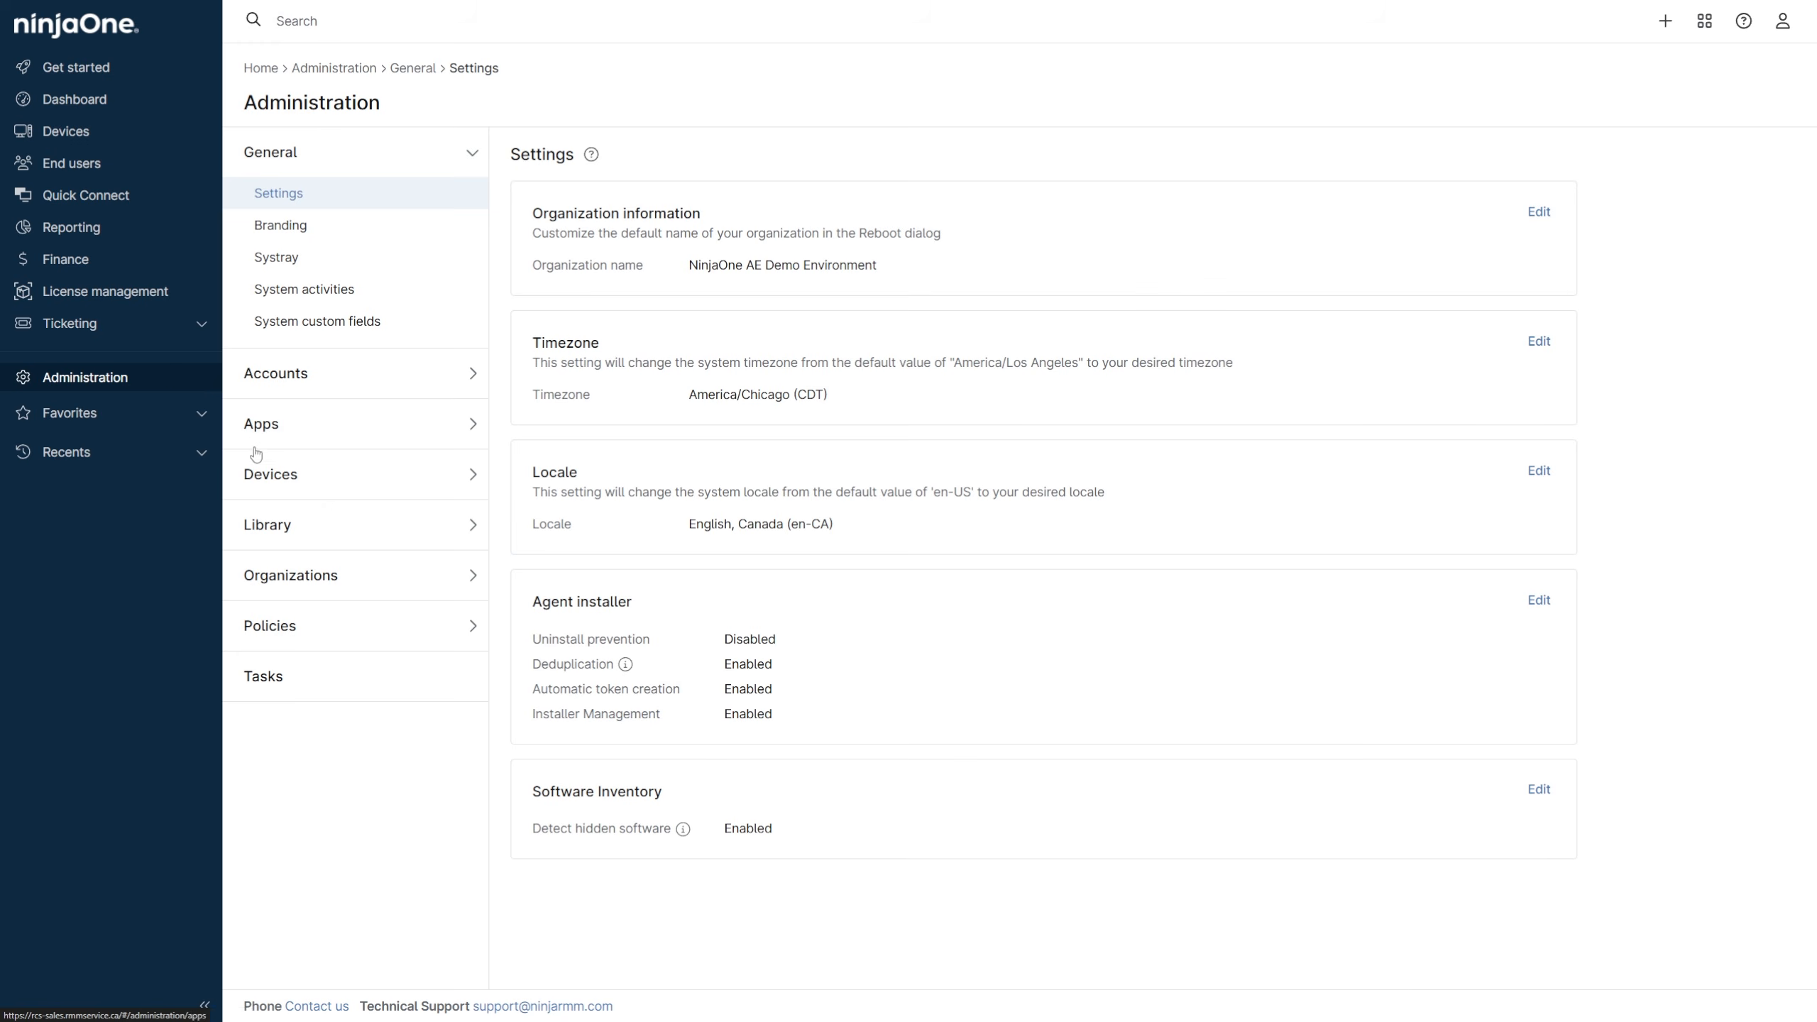
Switch to NinjaOne, download Operating System Deployment for Windows v0.11.205 from the library downloads, and launch it.
left_click(324, 524)
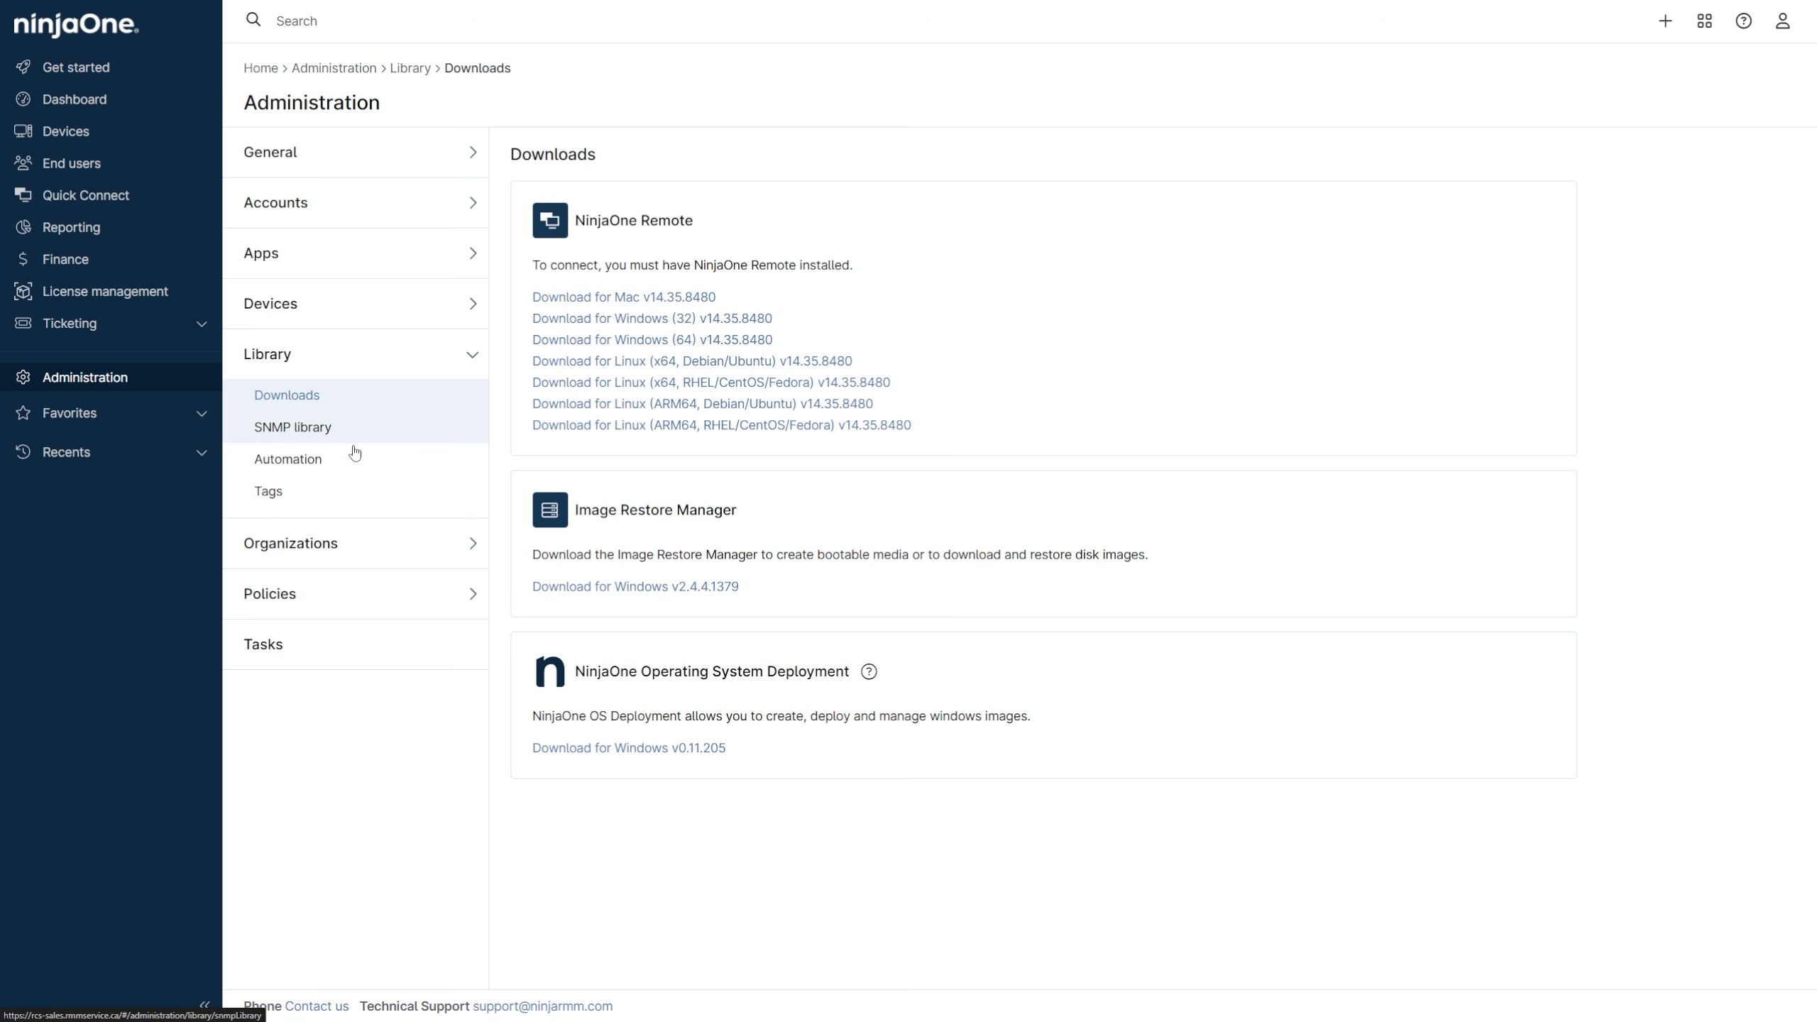
left_click(709, 749)
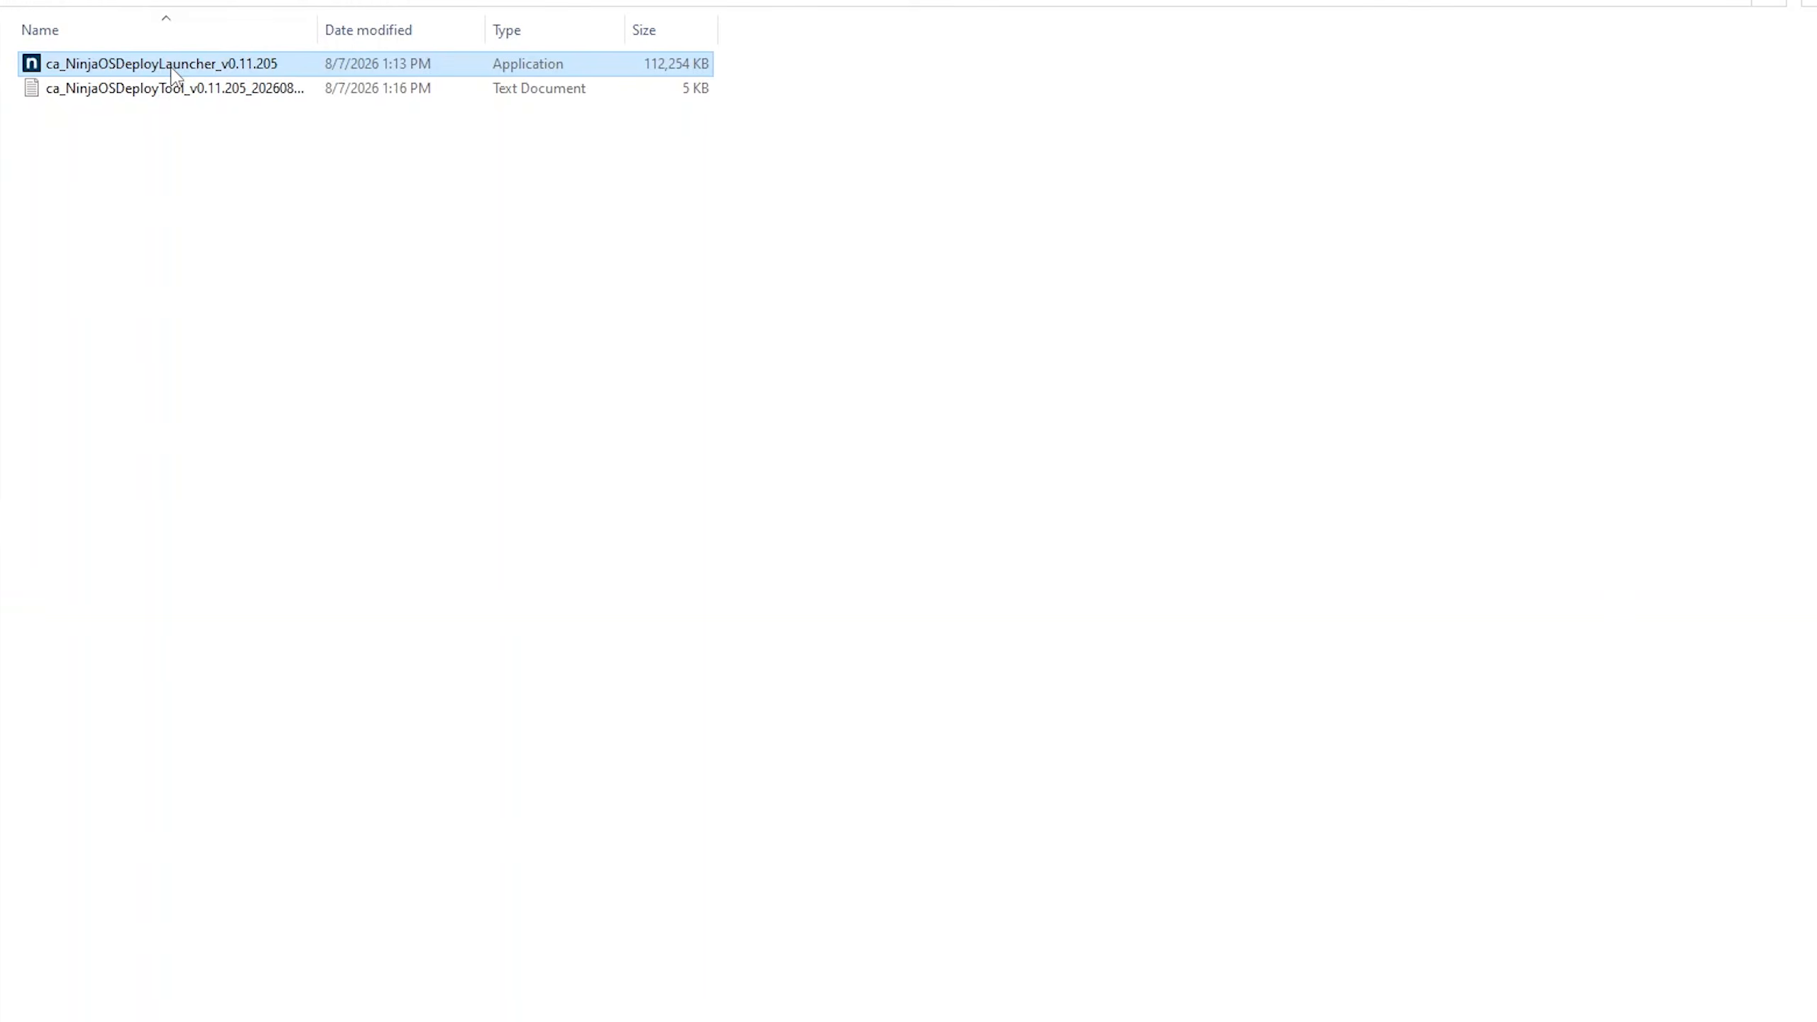
double_click(171, 65)
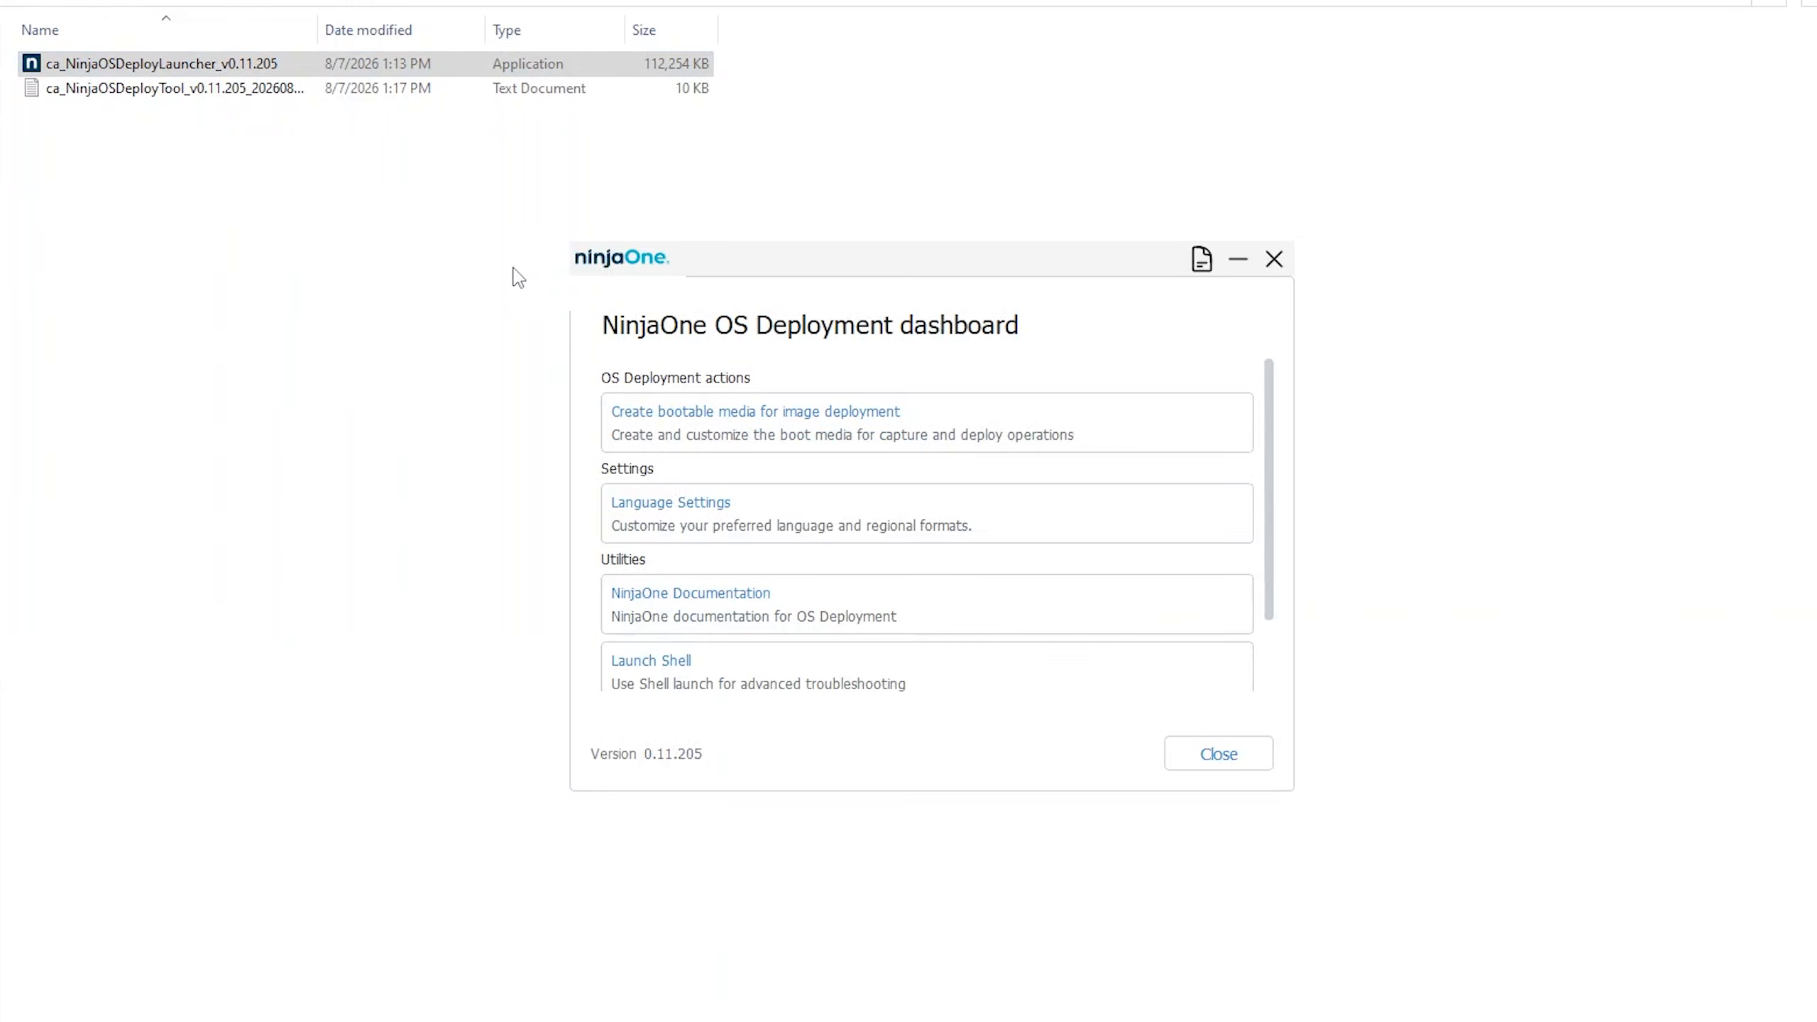
Create bootable media for image deployment with the build type Create as WIM, saved on the VM Files (H:) drive.
left_click(918, 432)
left_click(940, 406)
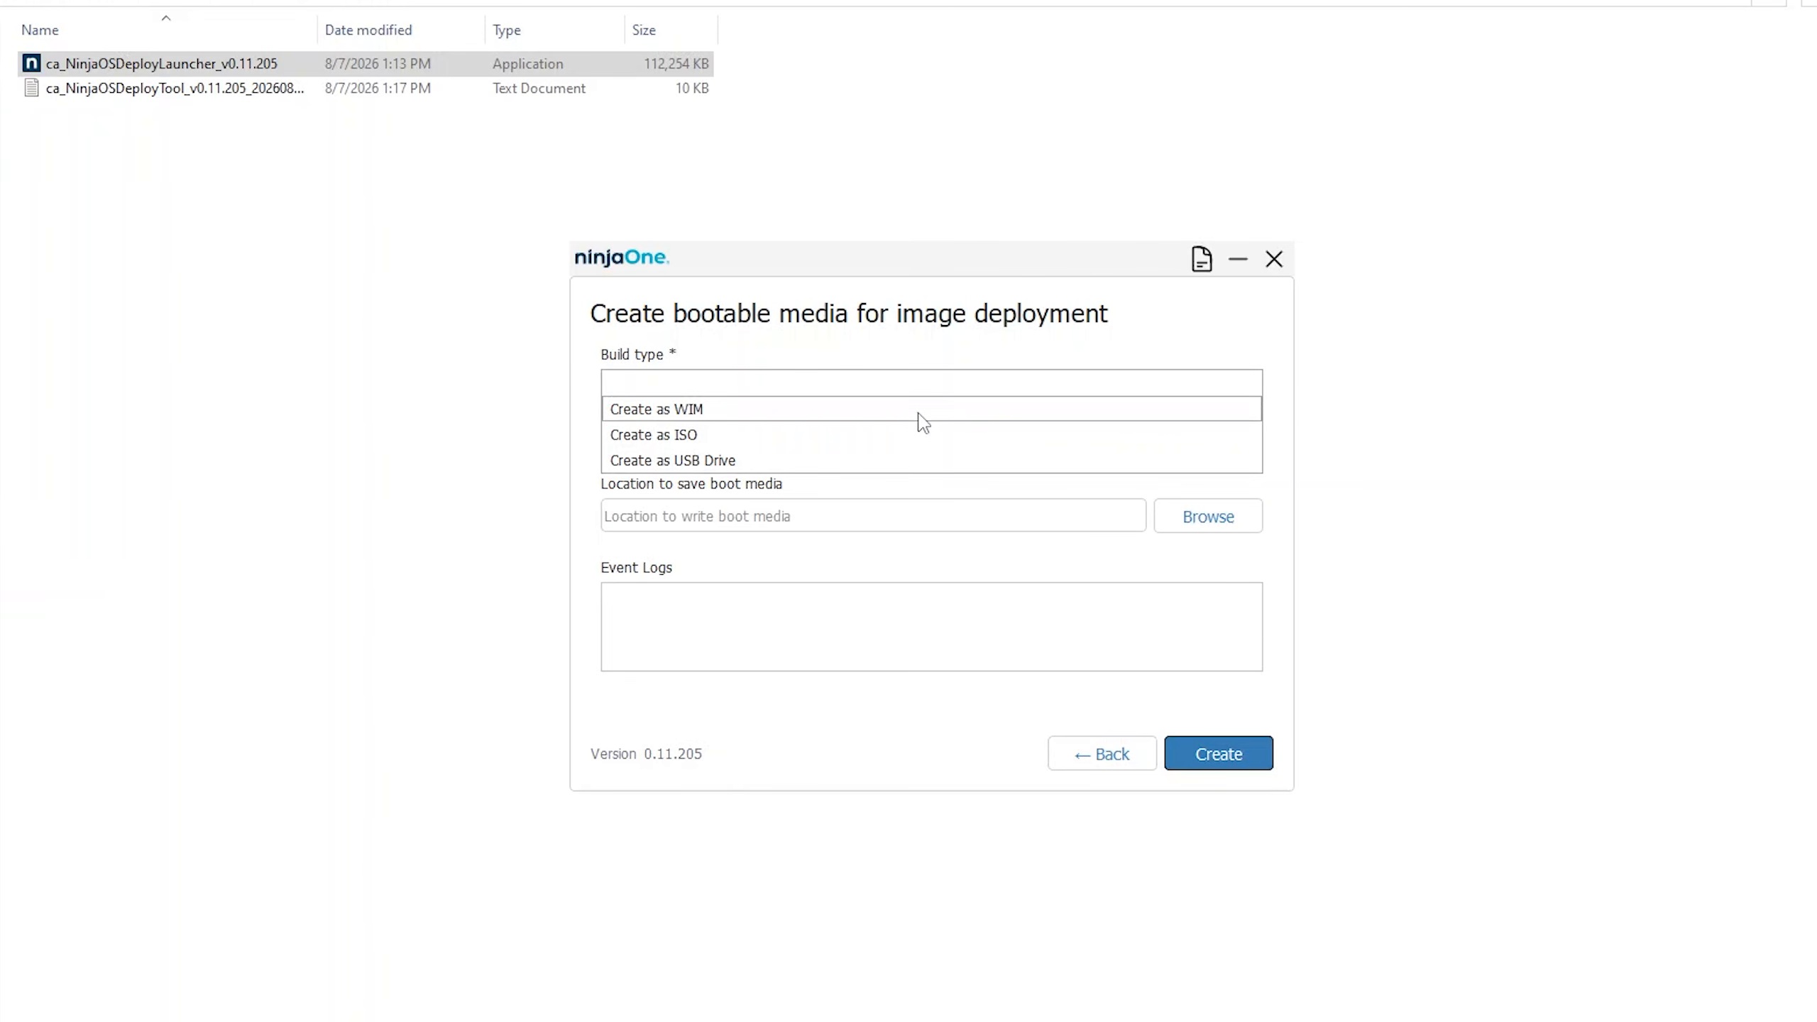
left_click(919, 414)
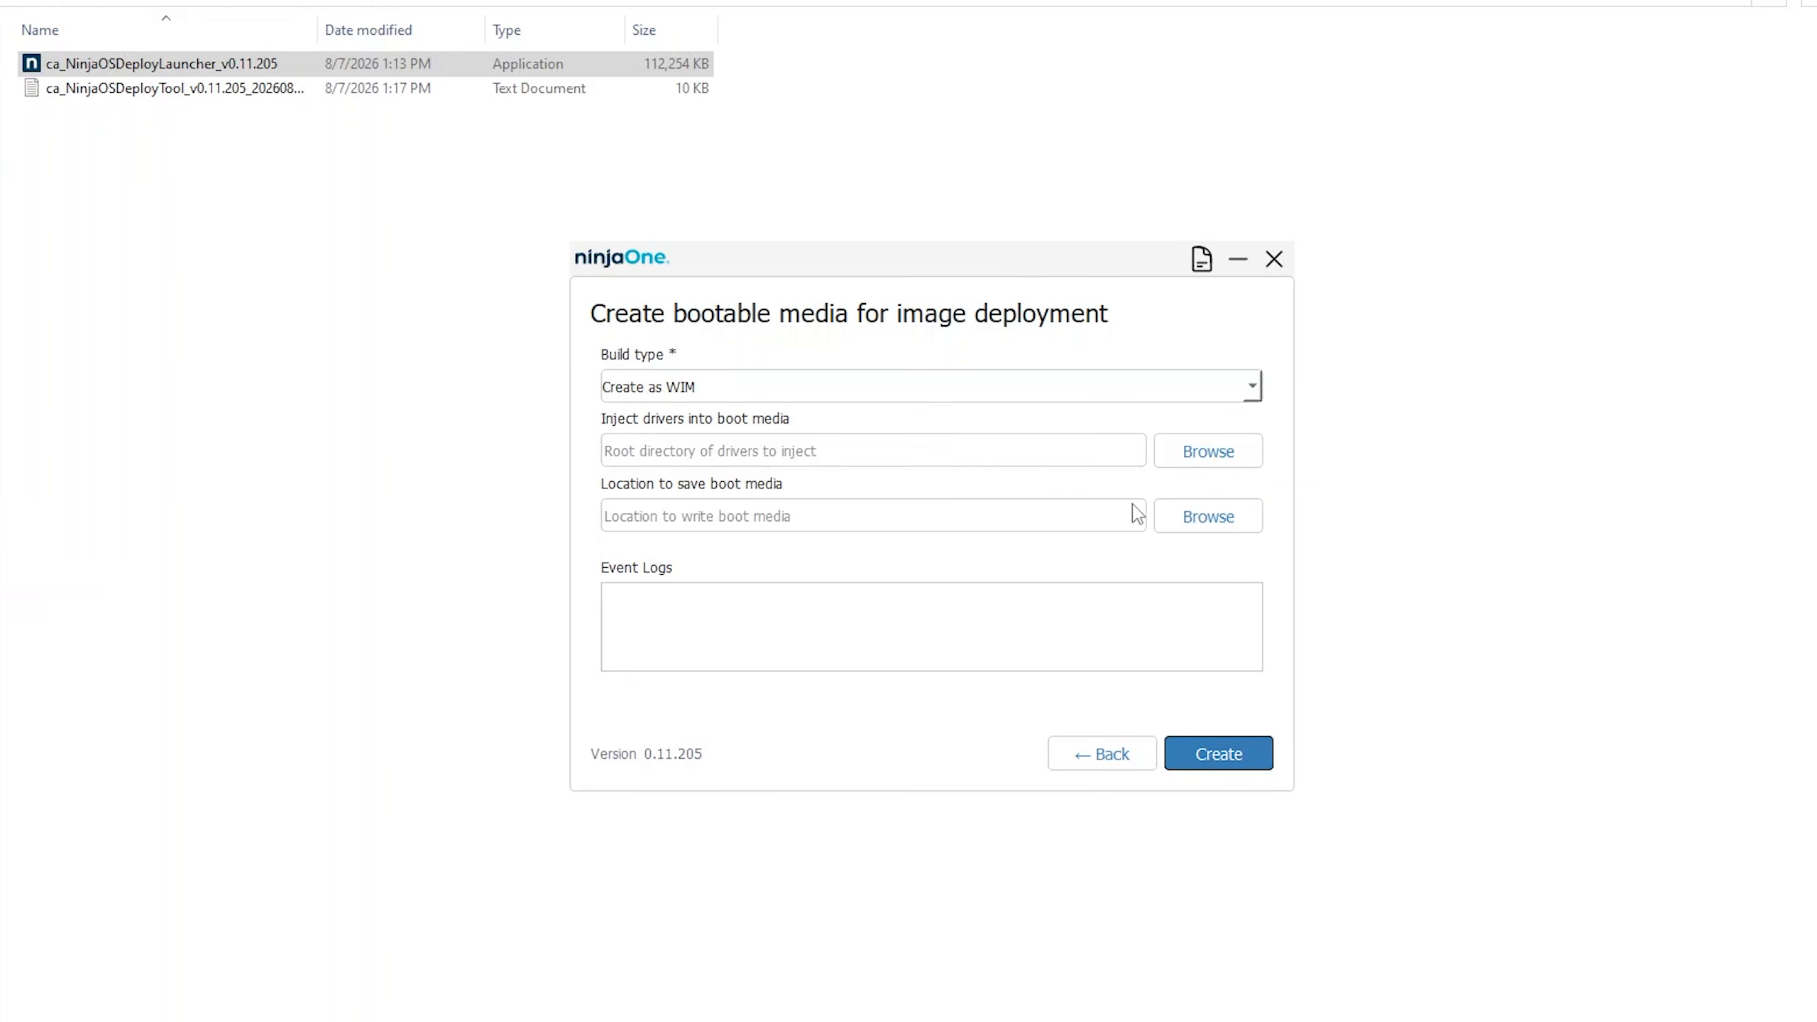
left_click(1175, 516)
left_click(1209, 757)
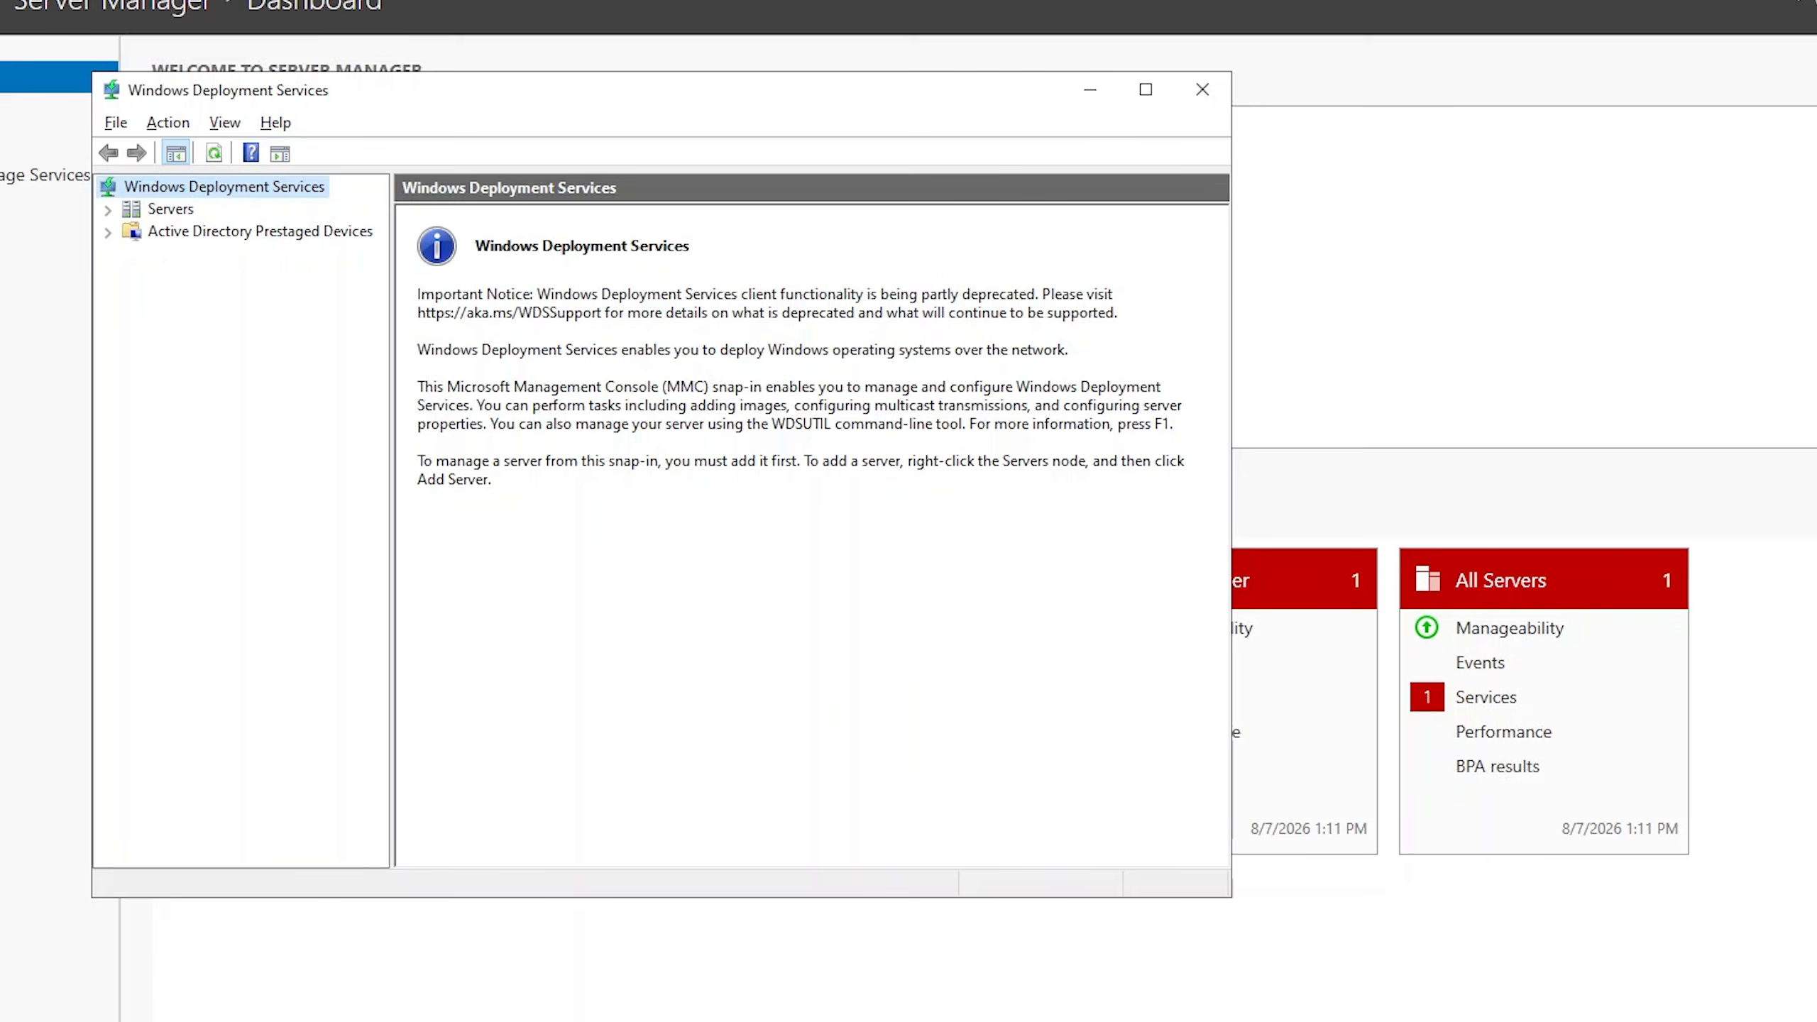
In Windows Deployment Services, start adding a boot image to the server from the ca_NinjaOSDeployTool_v0.11.205 boot WIM file on VM Files (H:).
left_click(108, 210)
left_click(162, 235)
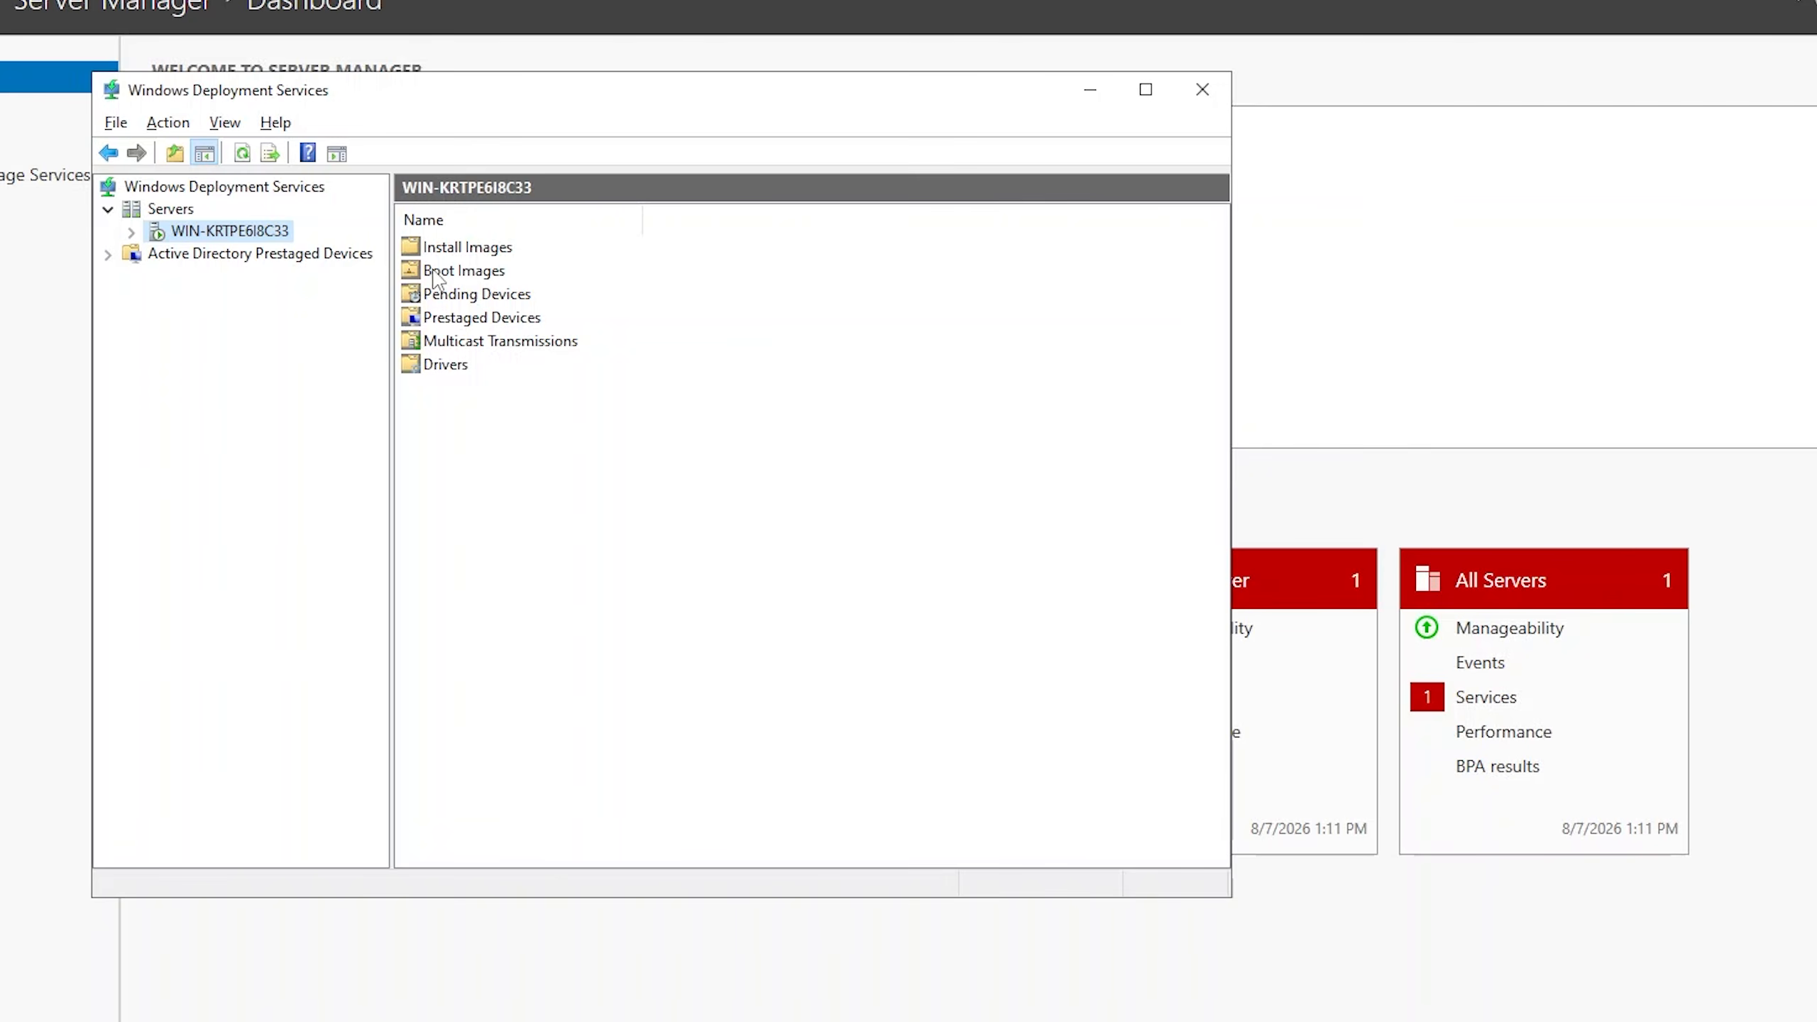
double_click(463, 271)
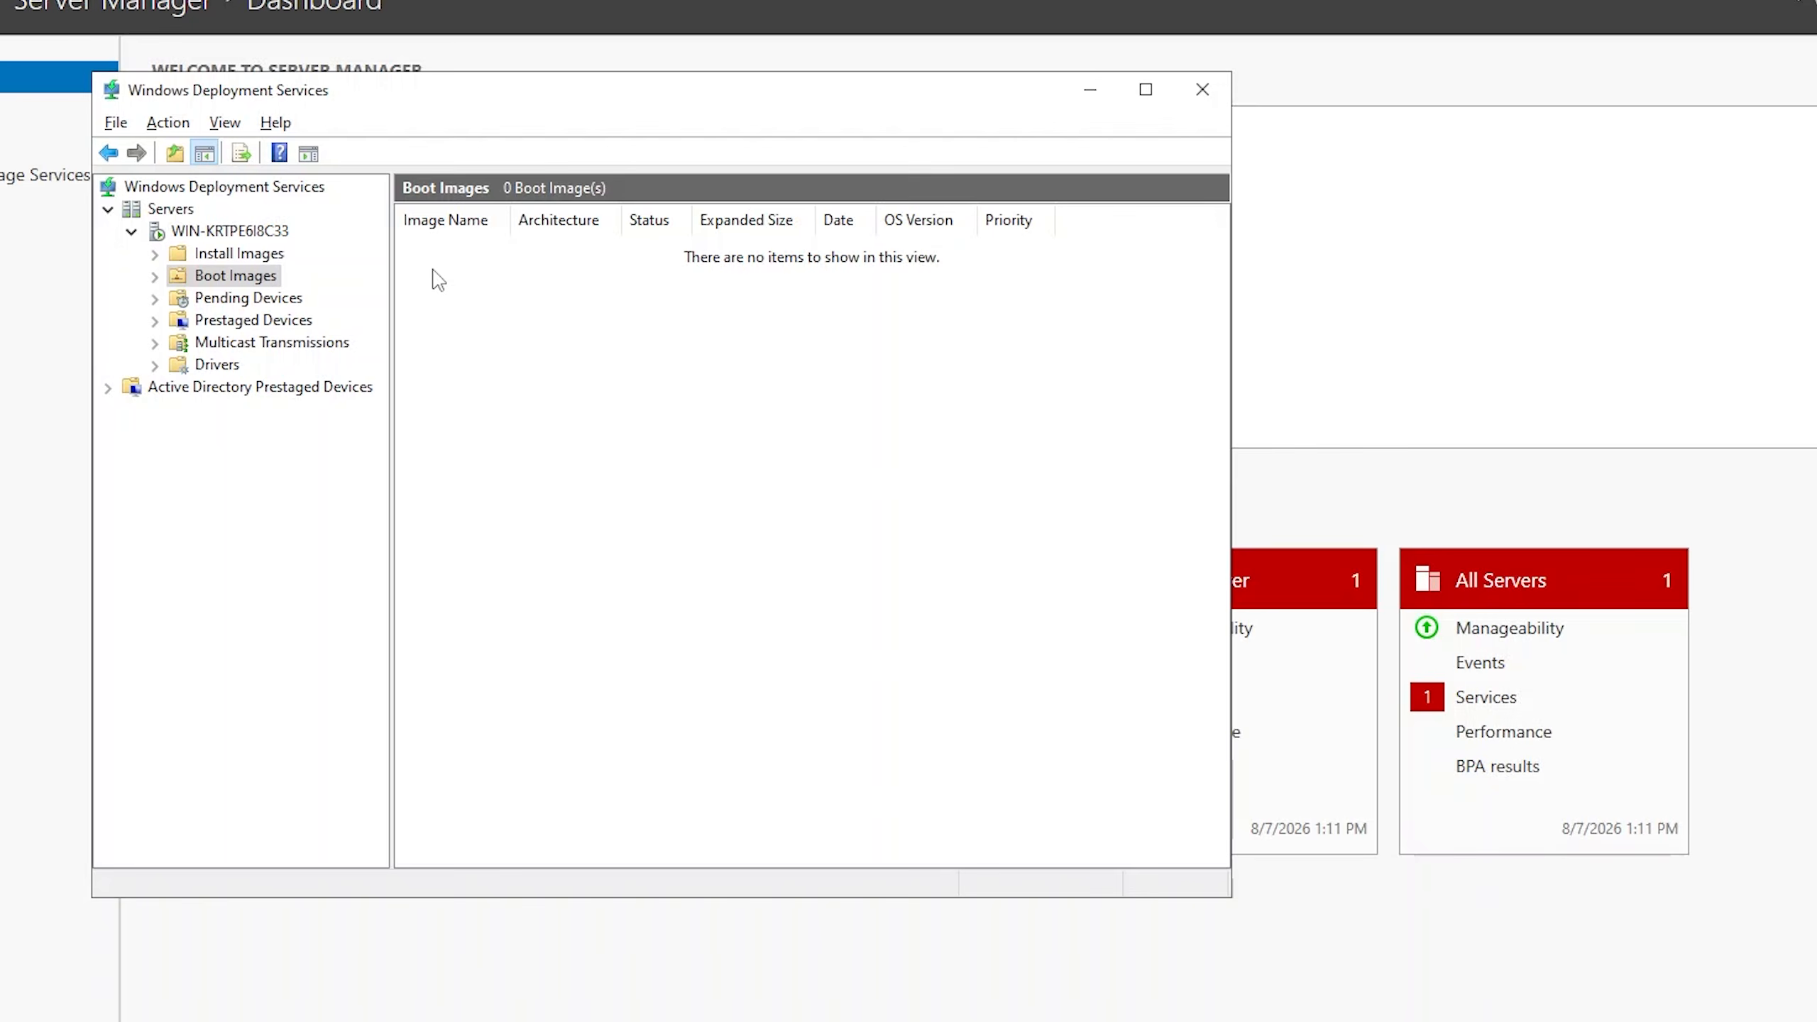
right_click(434, 272)
left_click(494, 286)
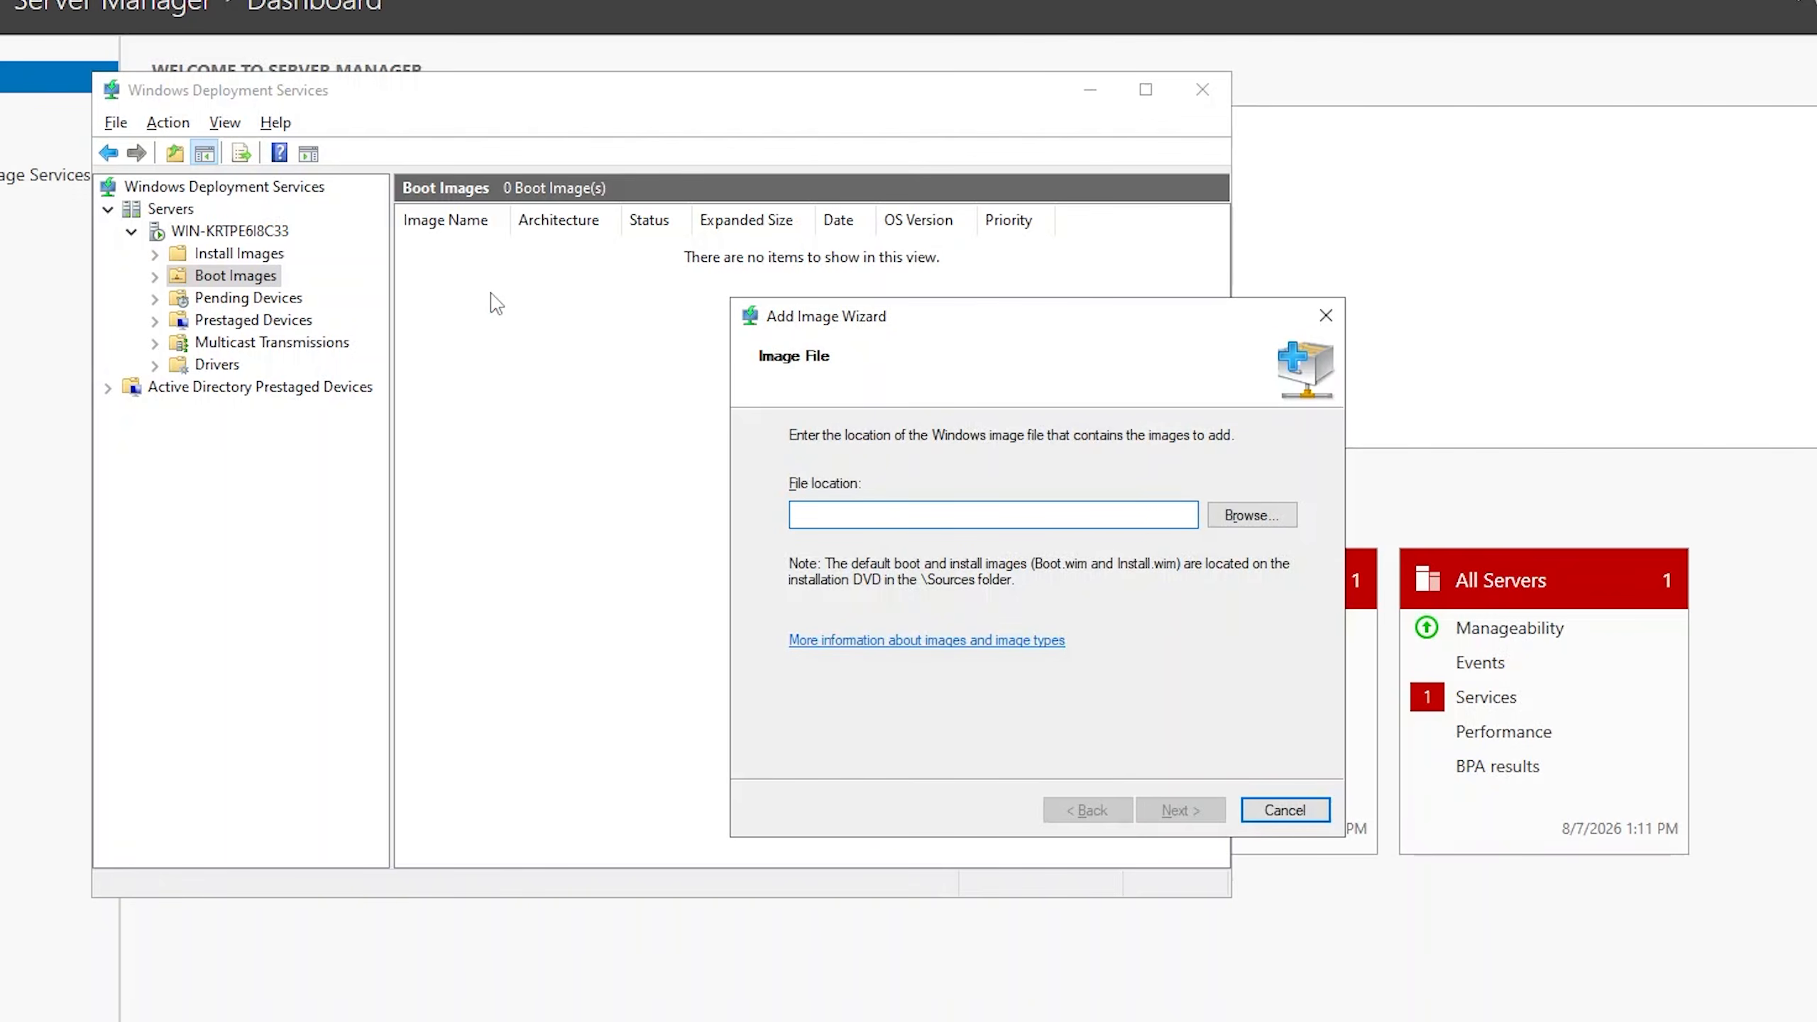
left_click(1253, 515)
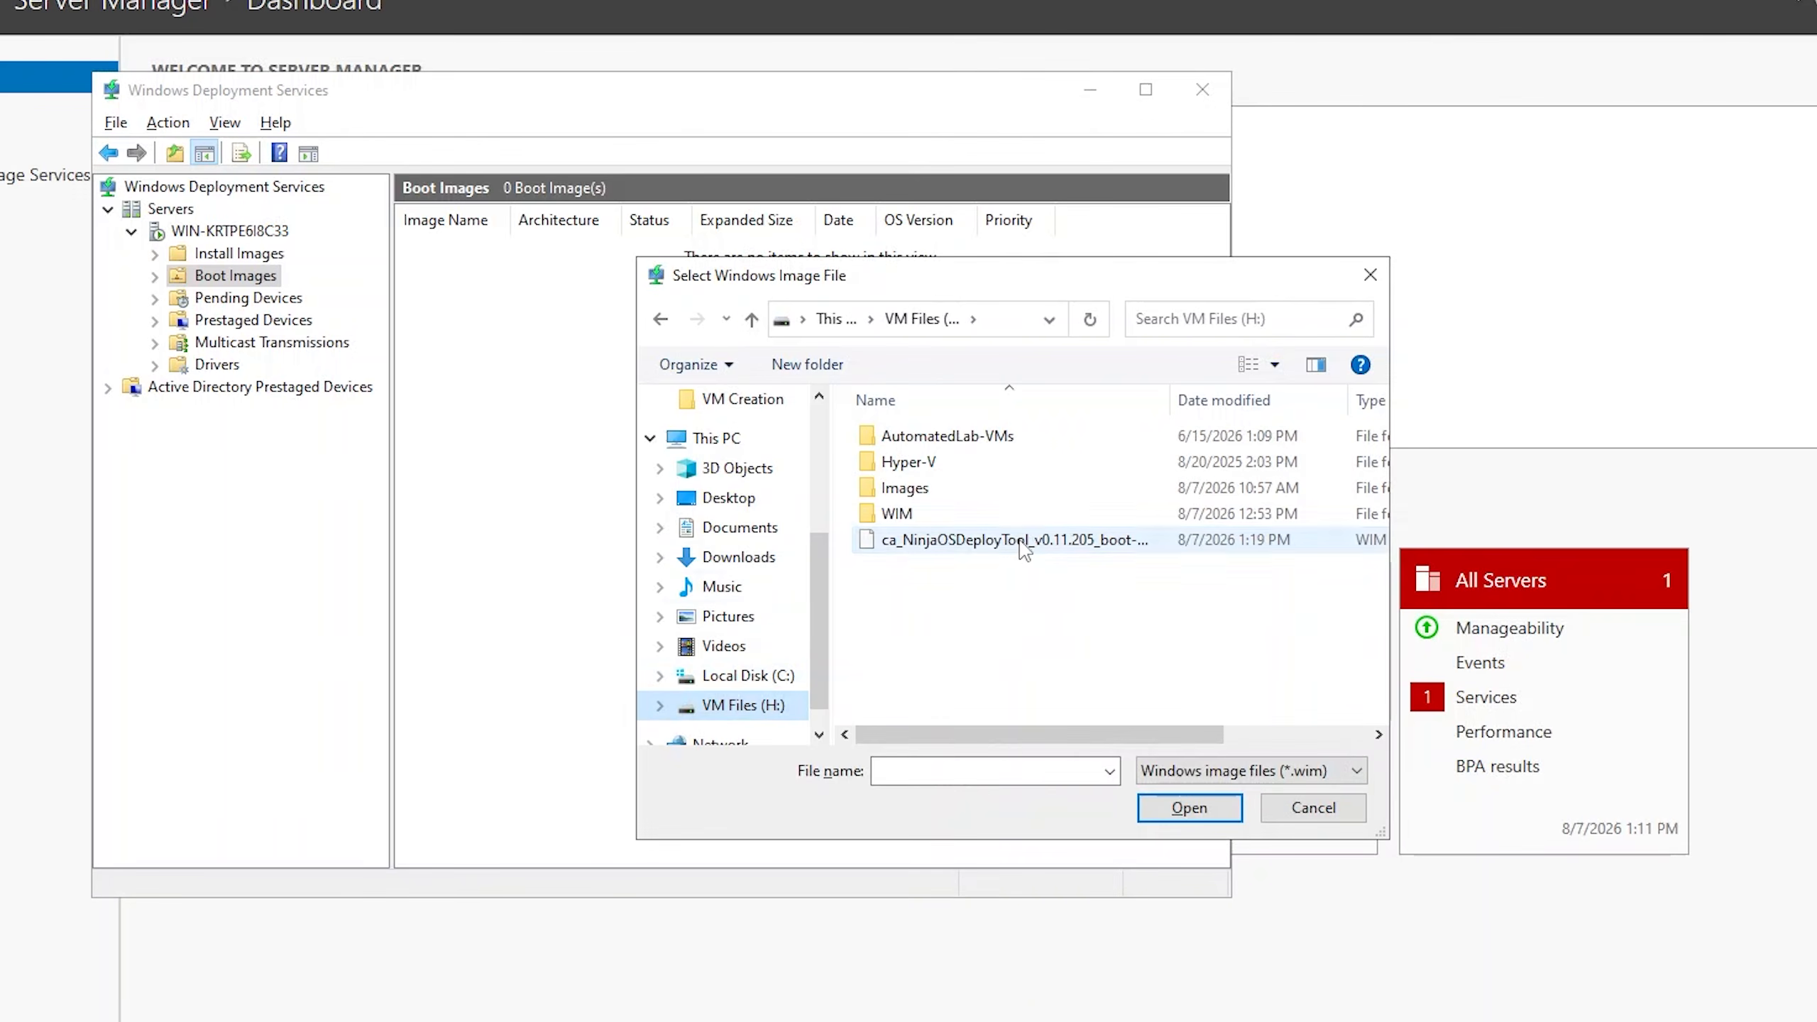
double_click(1021, 543)
left_click(1195, 810)
Name the boot image "NinjaOne Image" and start adding it to the server.
type("NinjaONe Imag")
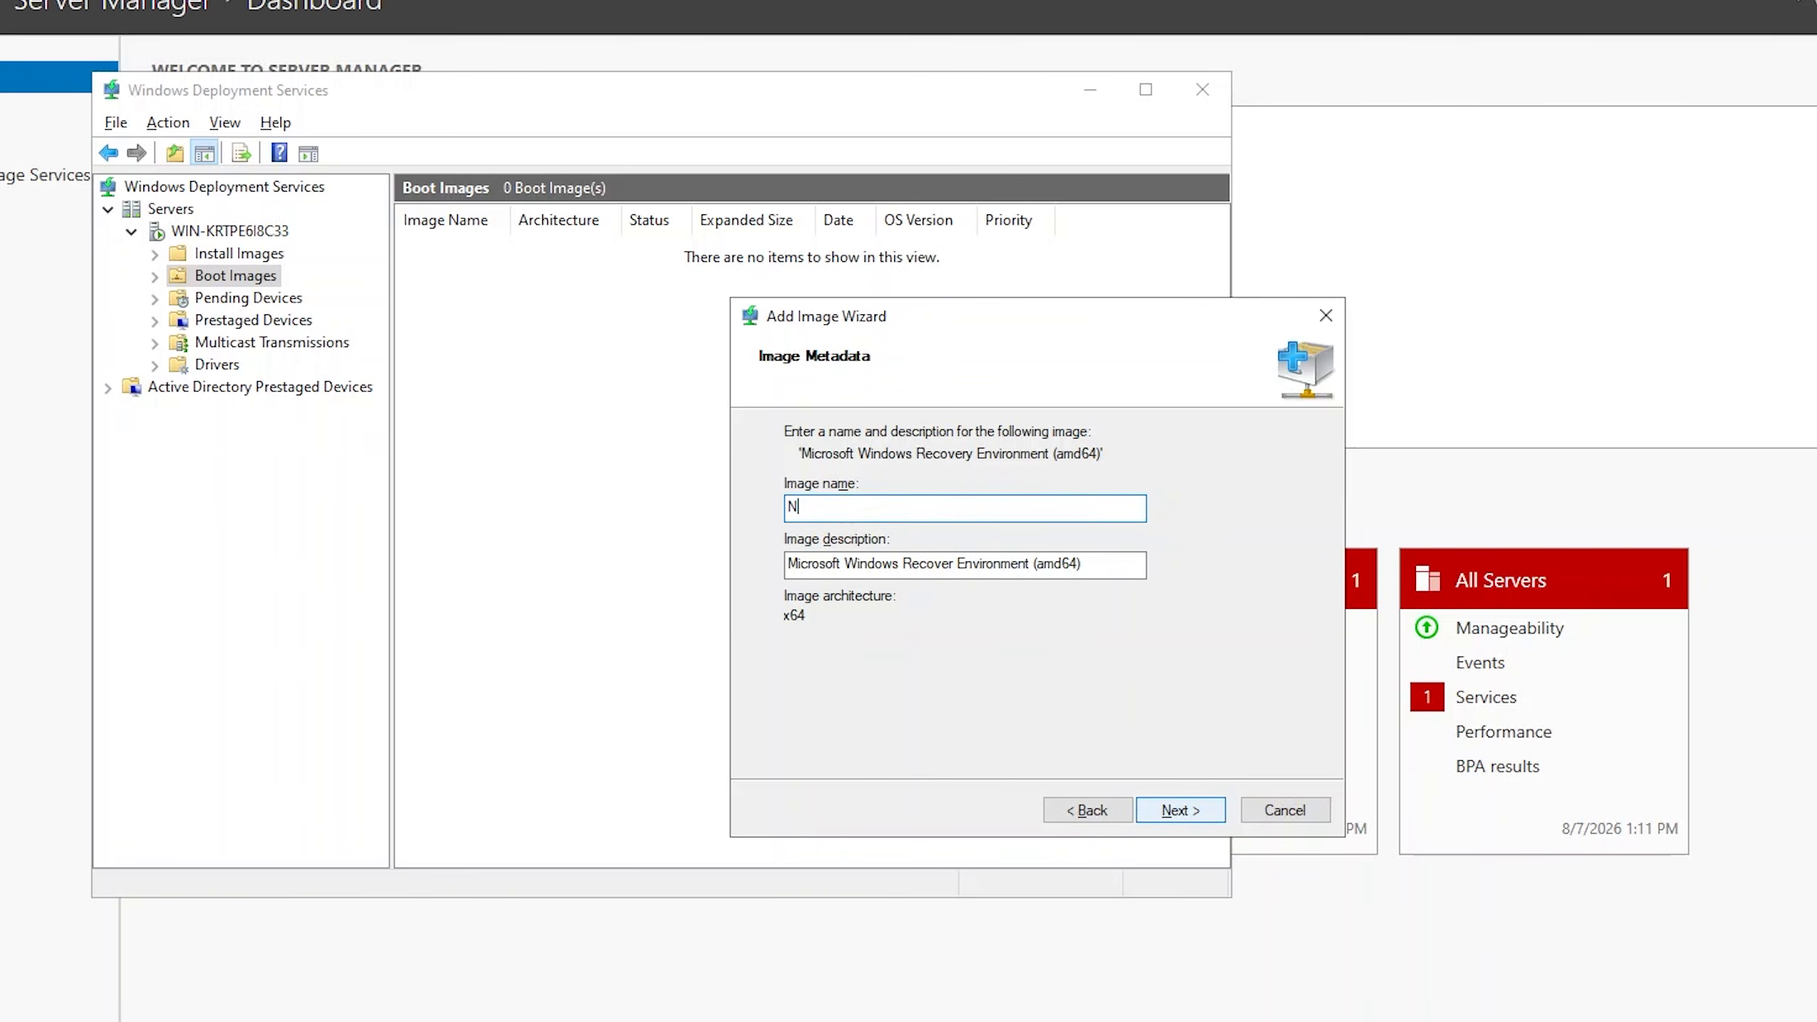
key("BackSpace")
key("BackSpace")
key("BackSpace")
key("BackSpace")
key("BackSpace")
key("BackSpace")
key("BackSpace")
key("BackSpace")
type("One Image")
left_click(1199, 814)
left_click(1178, 811)
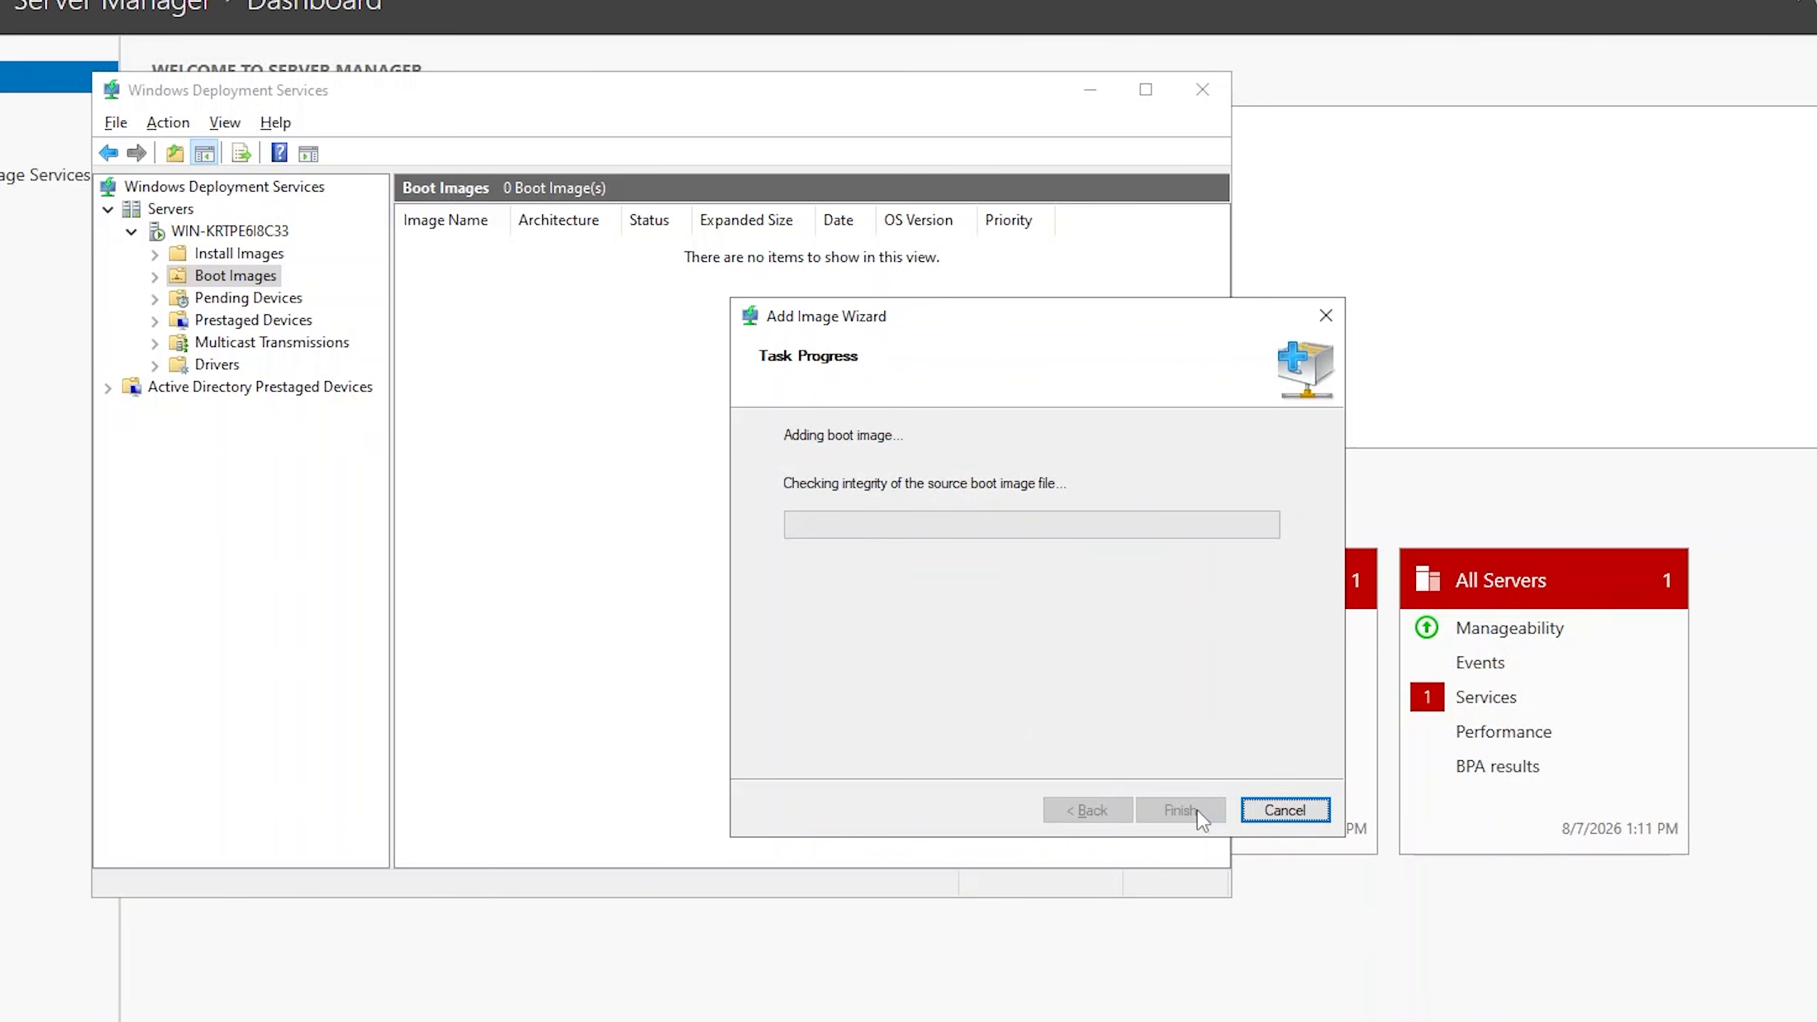